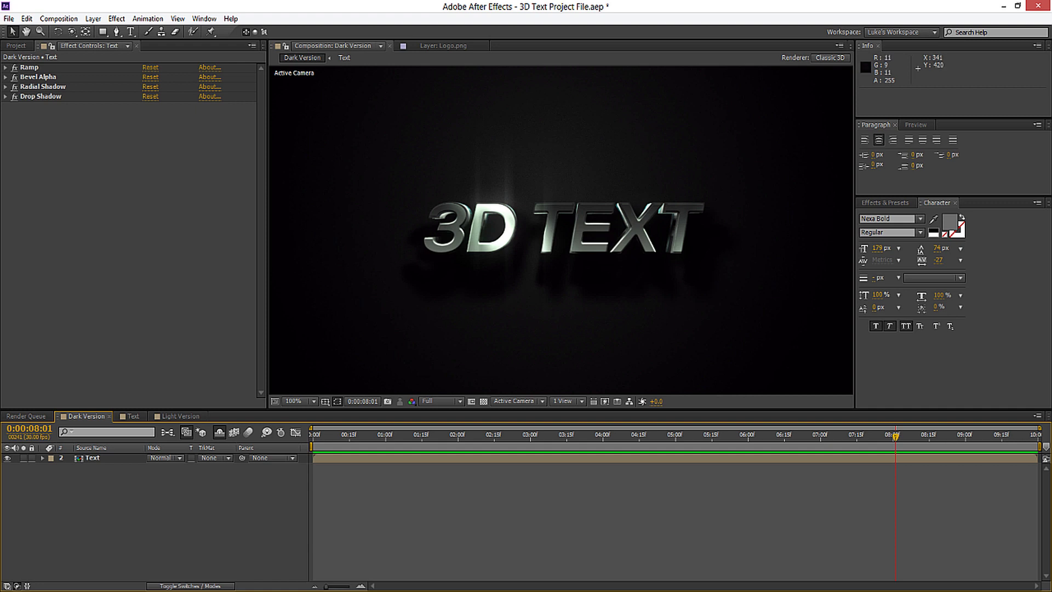
In the Text composition, replace the wording of the 3D TEXT layer with "TUTORIAL".
left_click(132, 416)
left_click(555, 241)
key("ctrl+t")
left_click(467, 228)
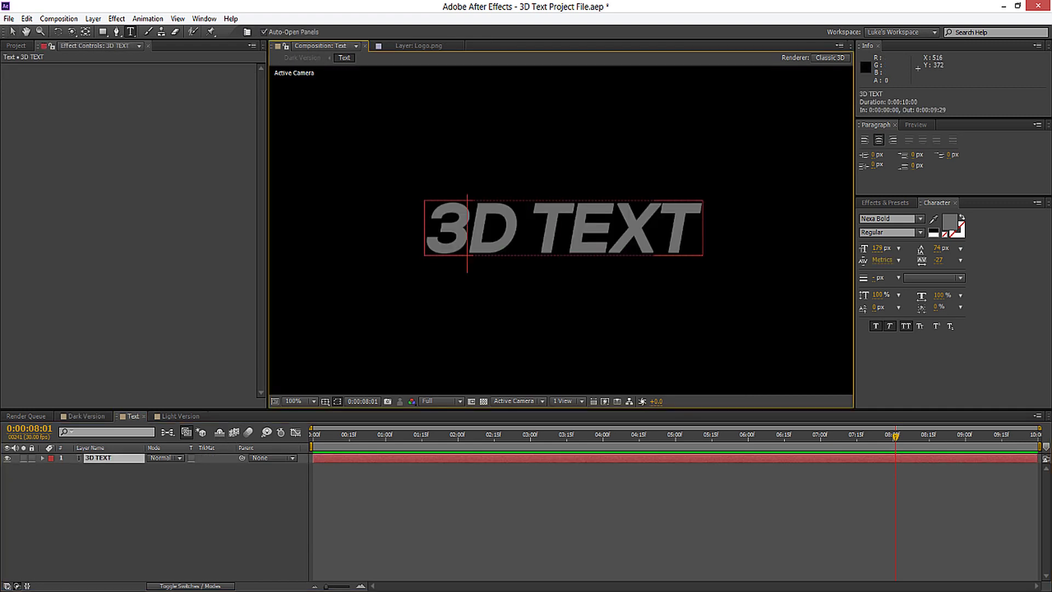
key("ctrl+a")
type("TUTORIAL")
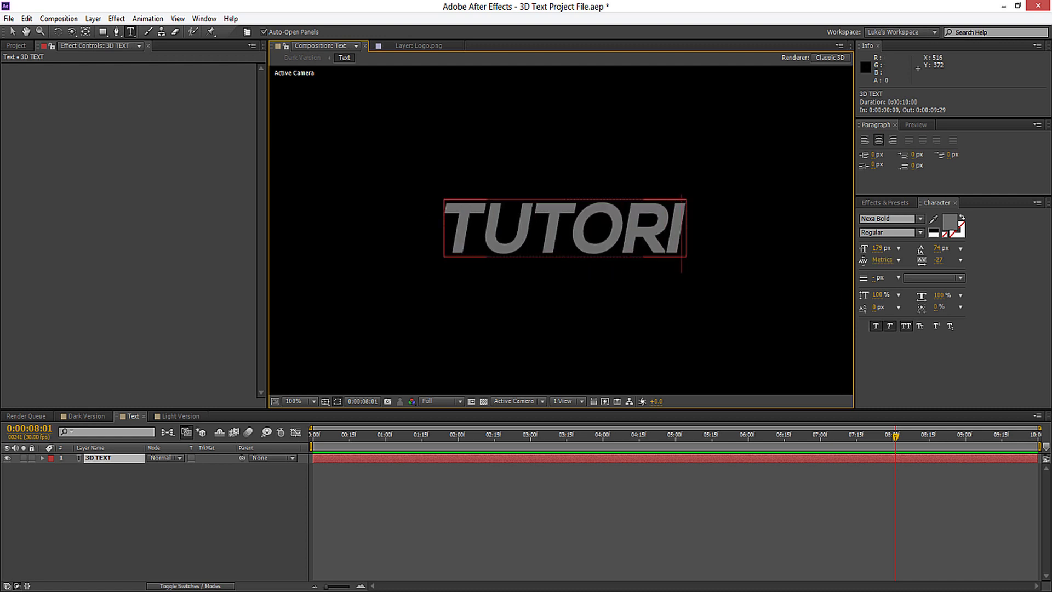
left_click(165, 521)
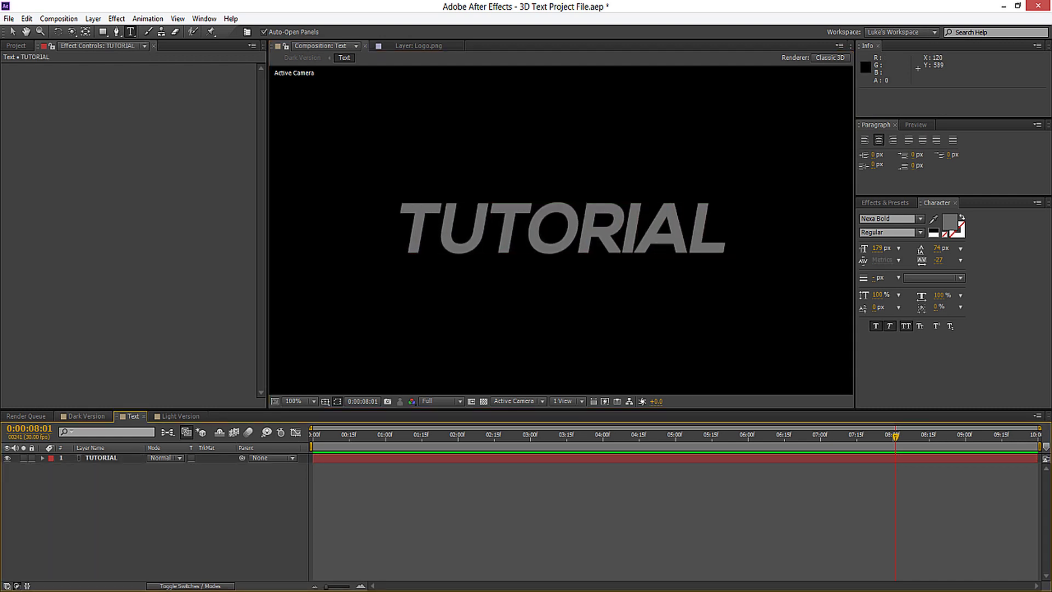
Examine the retyped 3D text up close in the Dark Version composition.
left_click(85, 416)
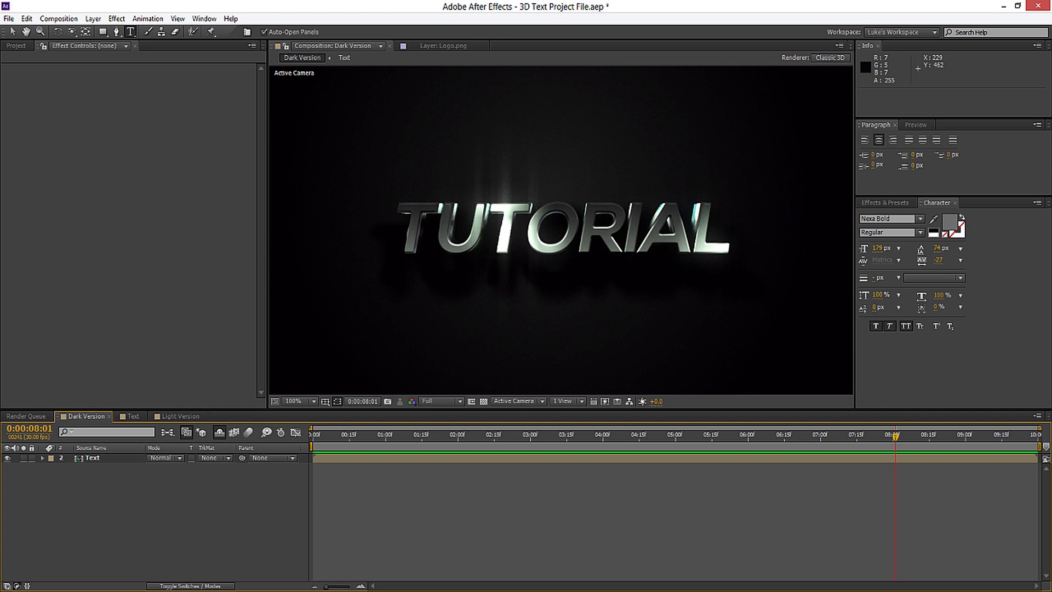
key("h")
key("period")
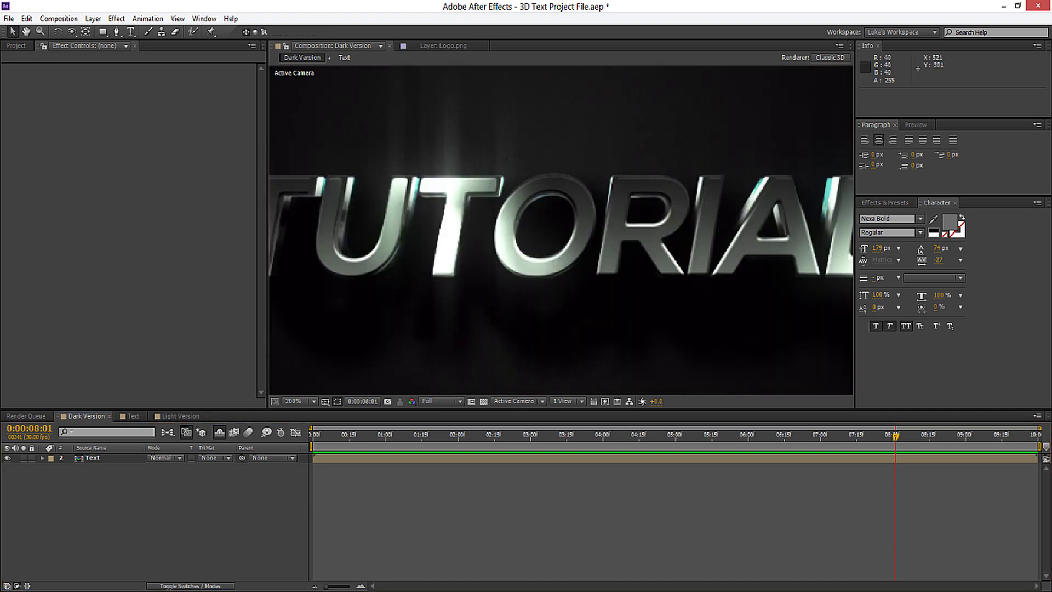
left_click_drag(417, 240, 363, 232)
key("v")
key("comma")
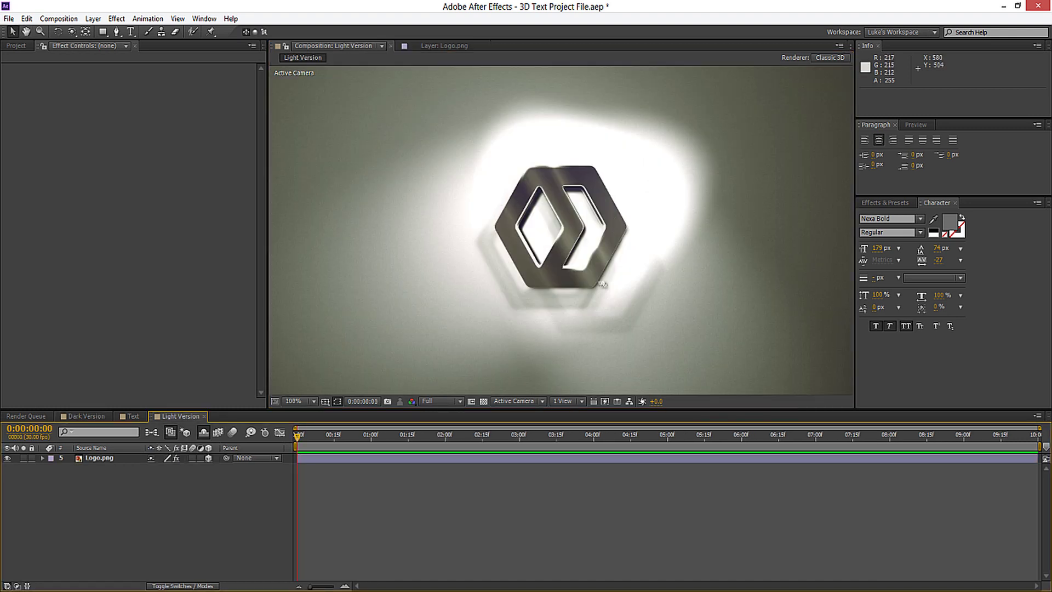
key("h")
mouse_move(376, 131)
left_mouse_down()
mouse_move(306, 134)
mouse_move(238, 95)
mouse_move(369, 108)
mouse_move(370, 128)
left_mouse_up()
key("v")
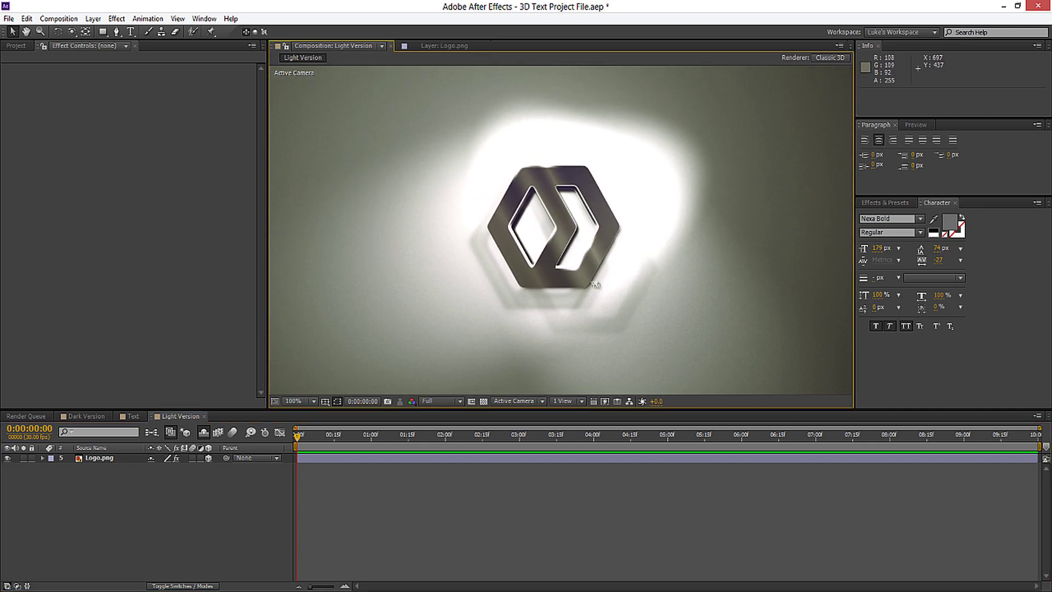
key("backslash")
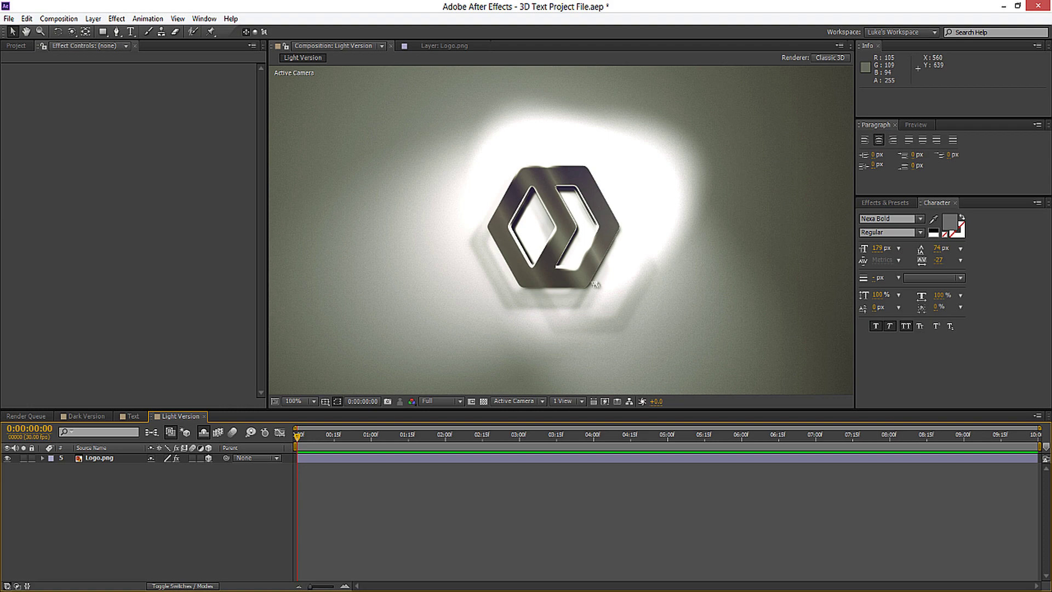
Create a new 1280 x 720 composition, Comp 1, with square pixels, 30 frames per second and a 10-second duration.
left_click(59, 19)
left_click(84, 31)
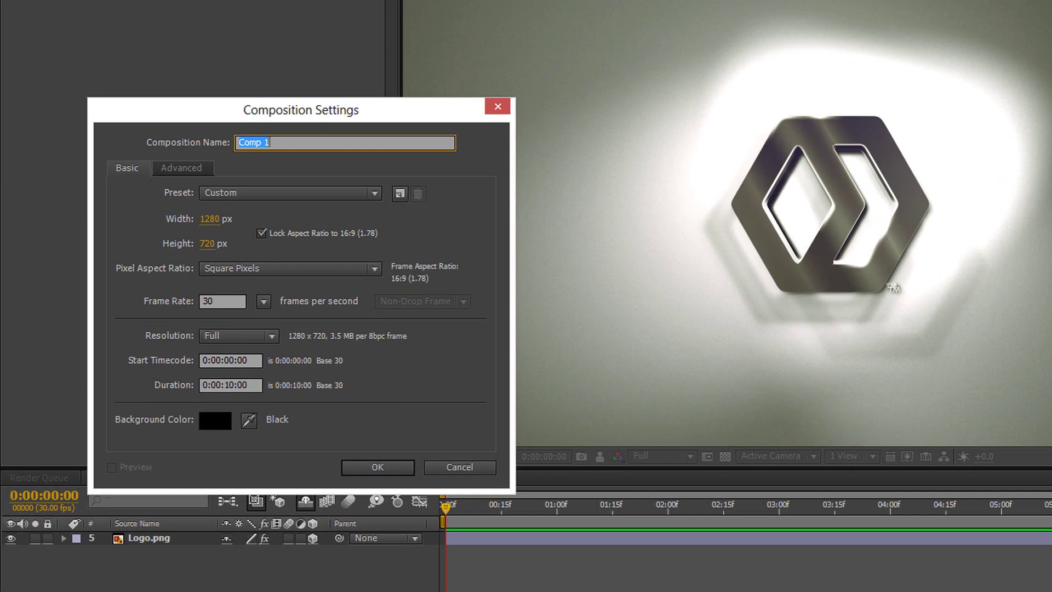
left_click(222, 301)
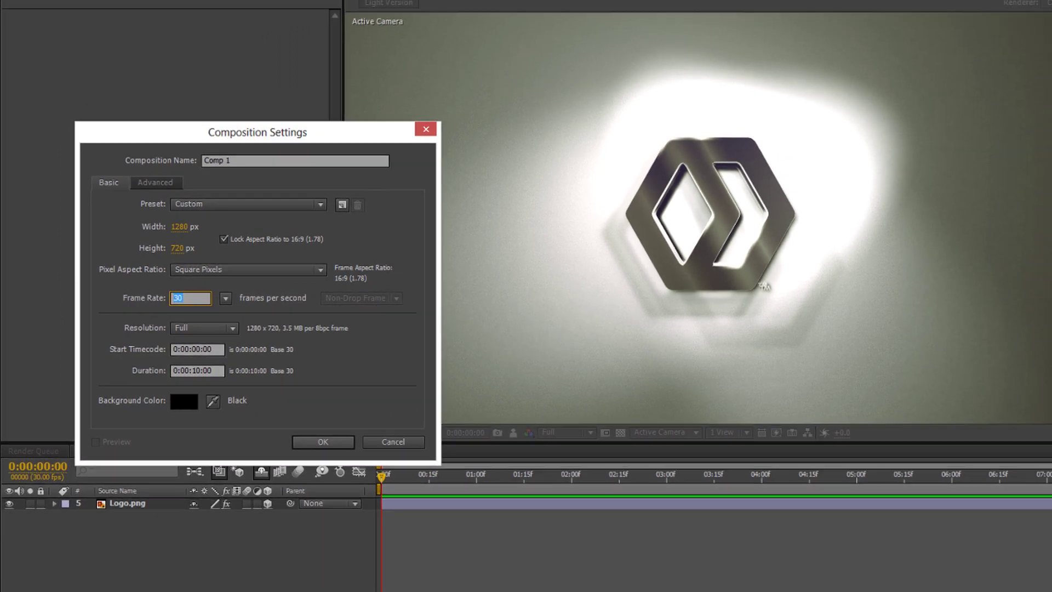
key("Return")
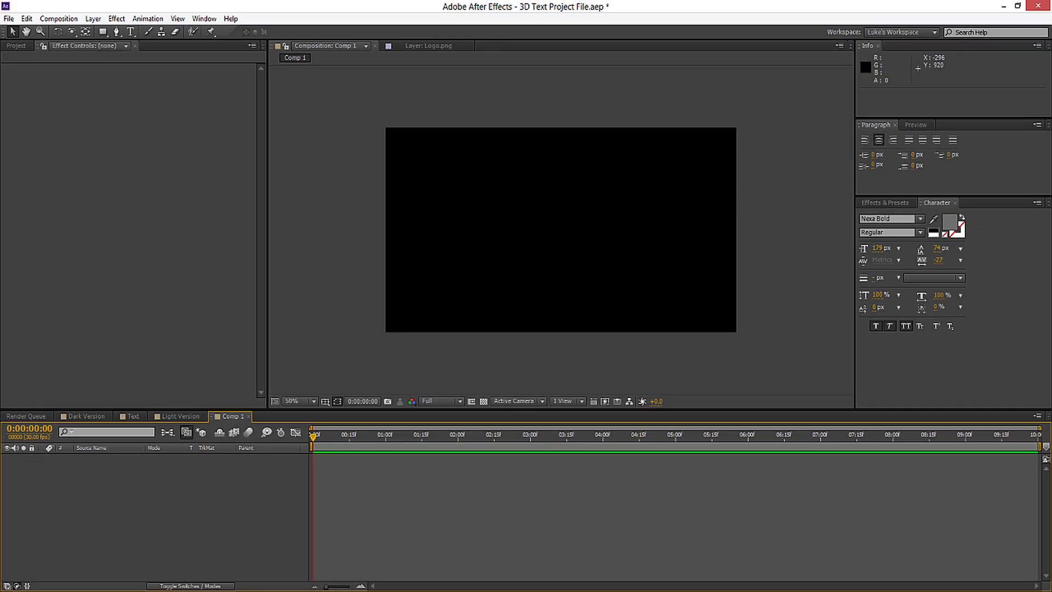
Add a text layer reading "TEXT" to Comp 1.
key("ctrl+t")
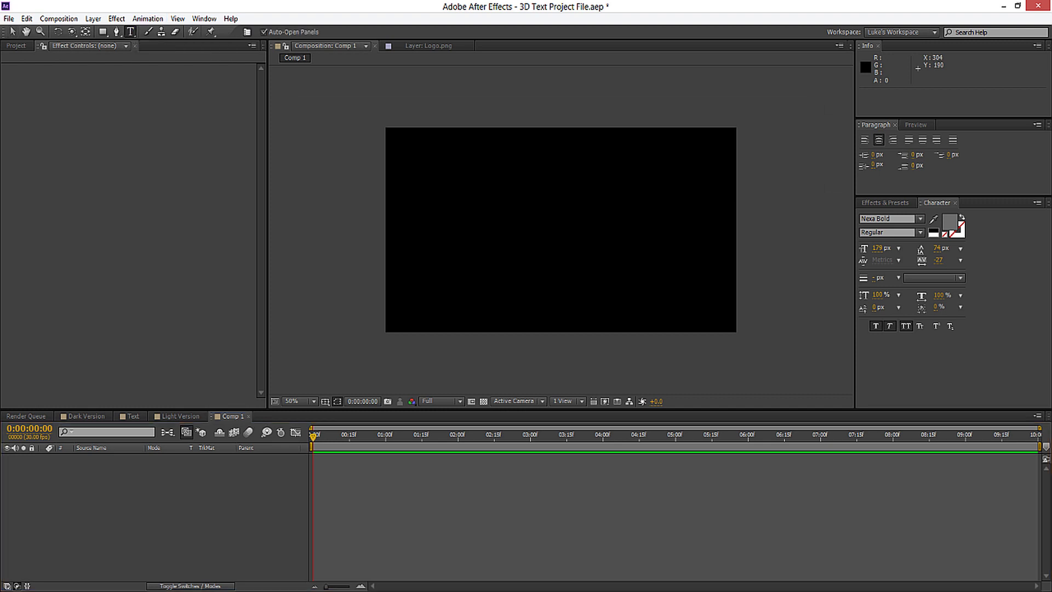
left_click(515, 231)
type("TEXT")
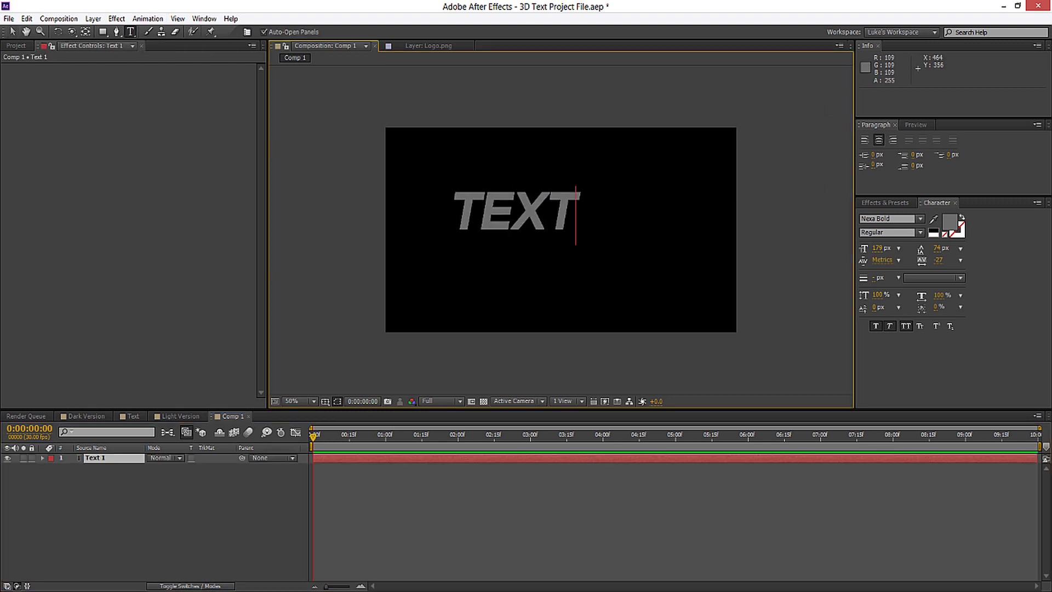
key("ctrl+a")
Centre the TEXT layer in the frame with the help of the title/action safe guides.
left_click(325, 401)
left_click(351, 415)
key("v")
key("KP_Enter")
key("slash")
left_click_drag(513, 211, 551, 266)
key("apostrophe")
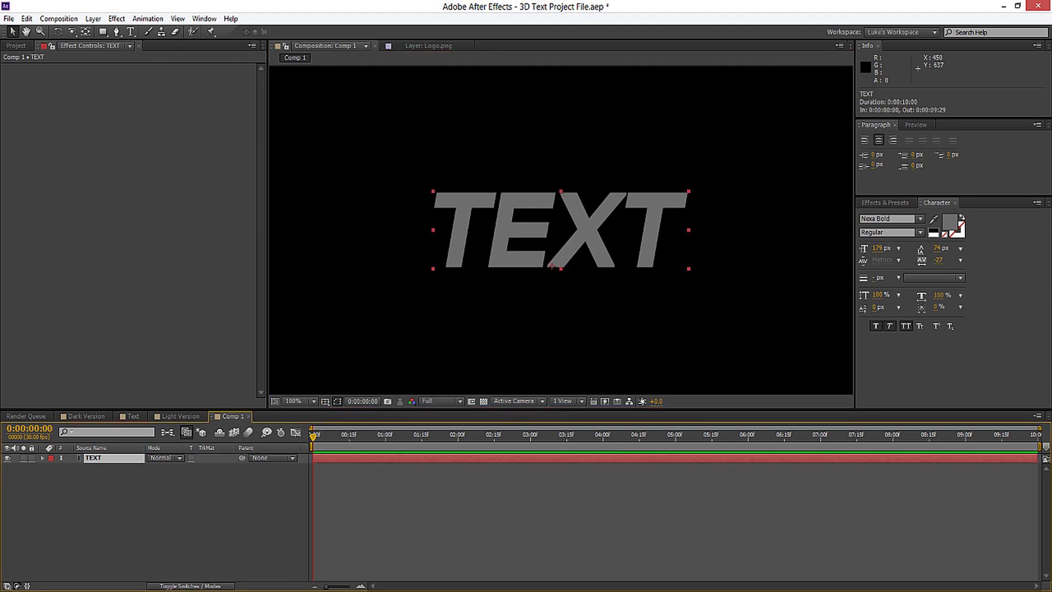
Pre-compose the text layer as "TEXT", moving all attributes into the new composition.
left_click(93, 18)
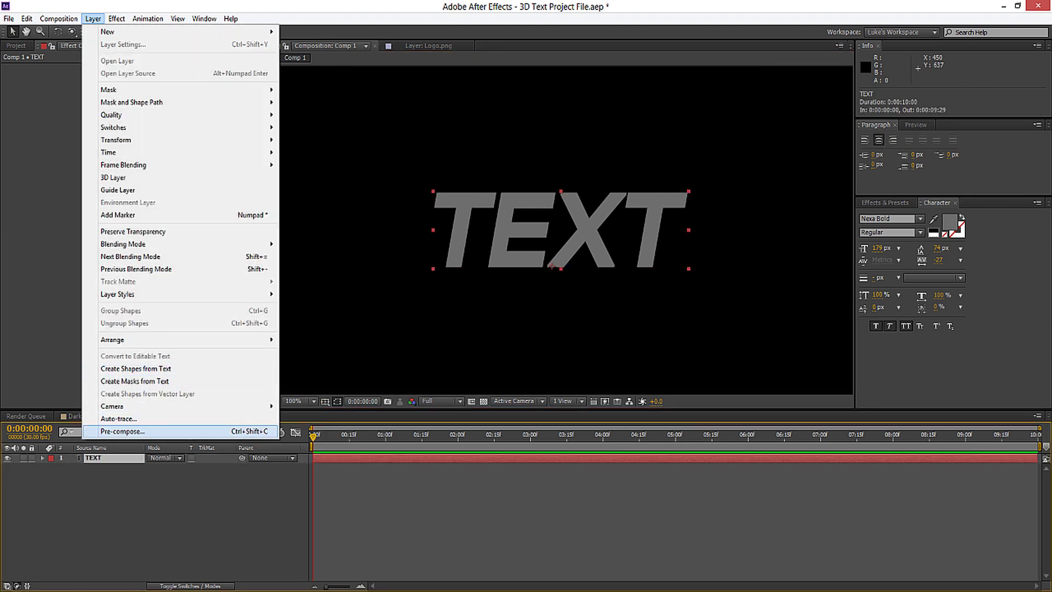
left_click(121, 432)
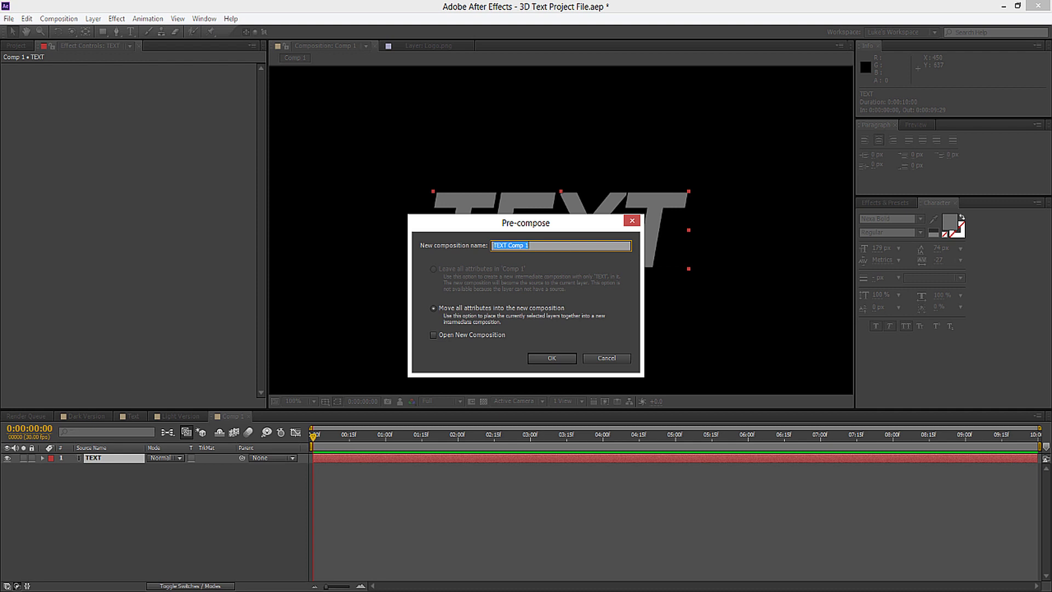
type("TEXT")
key("Return")
key("F2")
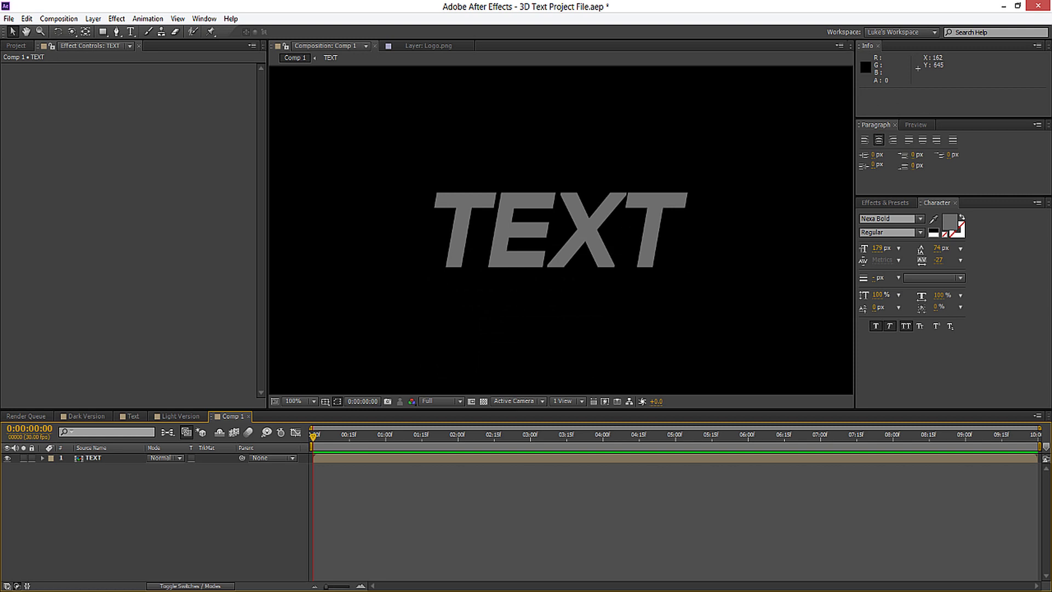
Apply the Bevel Alpha effect to the pre-composed TEXT layer.
left_click(93, 458)
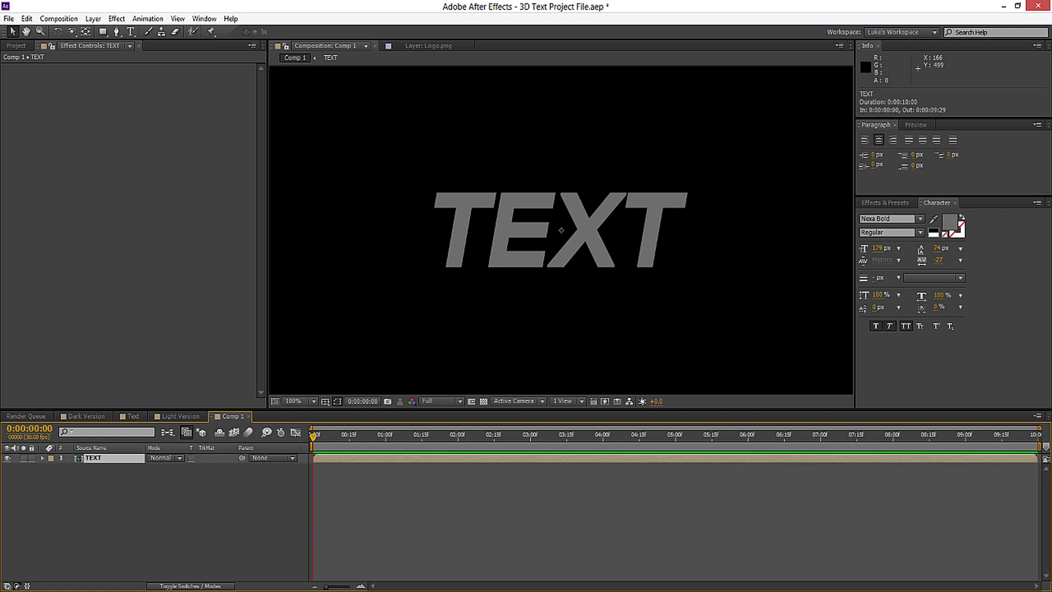
left_click(116, 18)
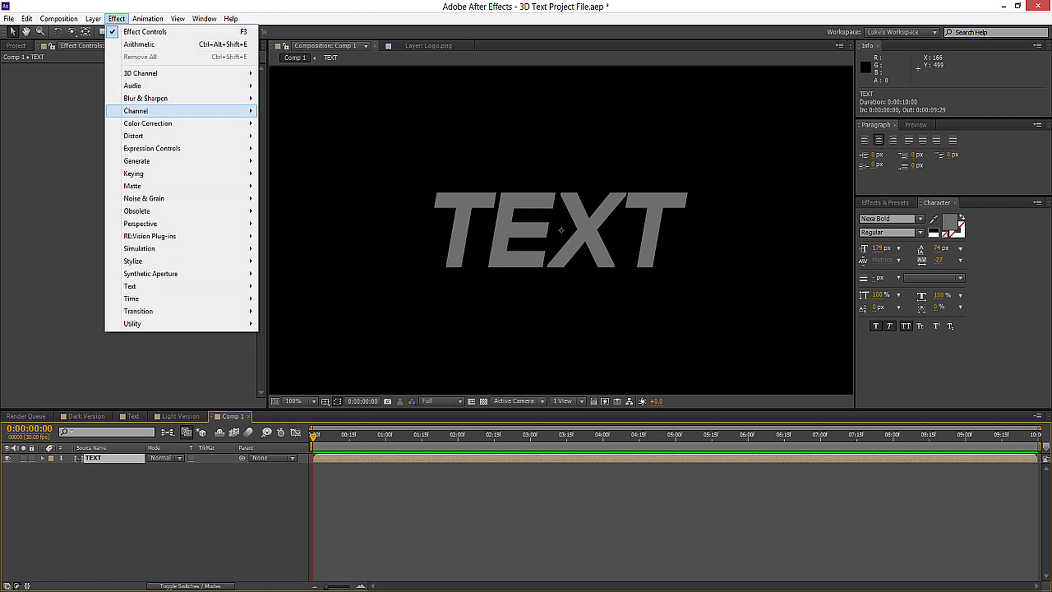
mouse_move(136, 111)
mouse_move(137, 211)
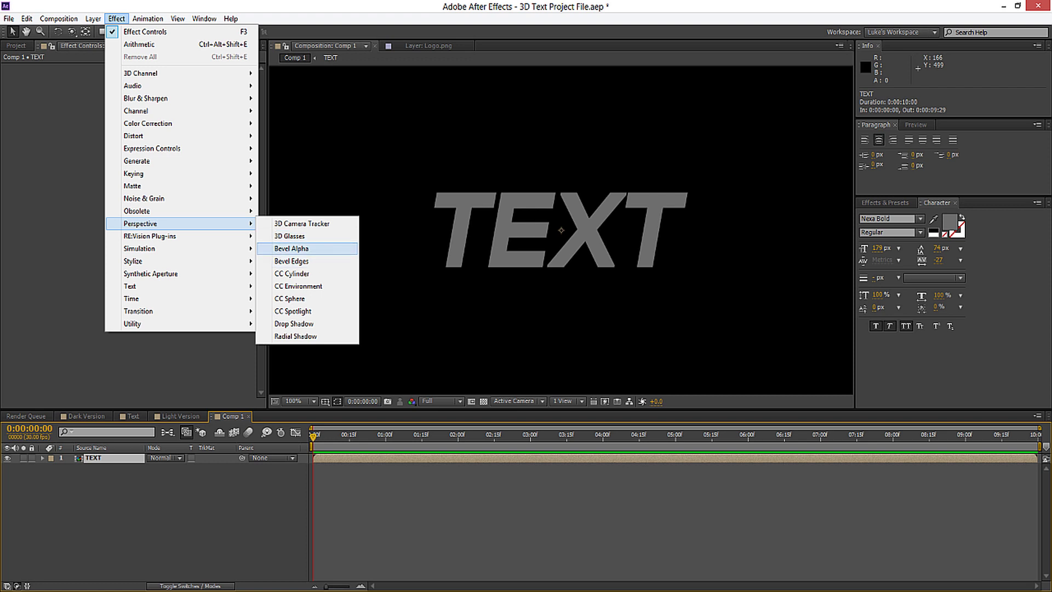
left_click(291, 249)
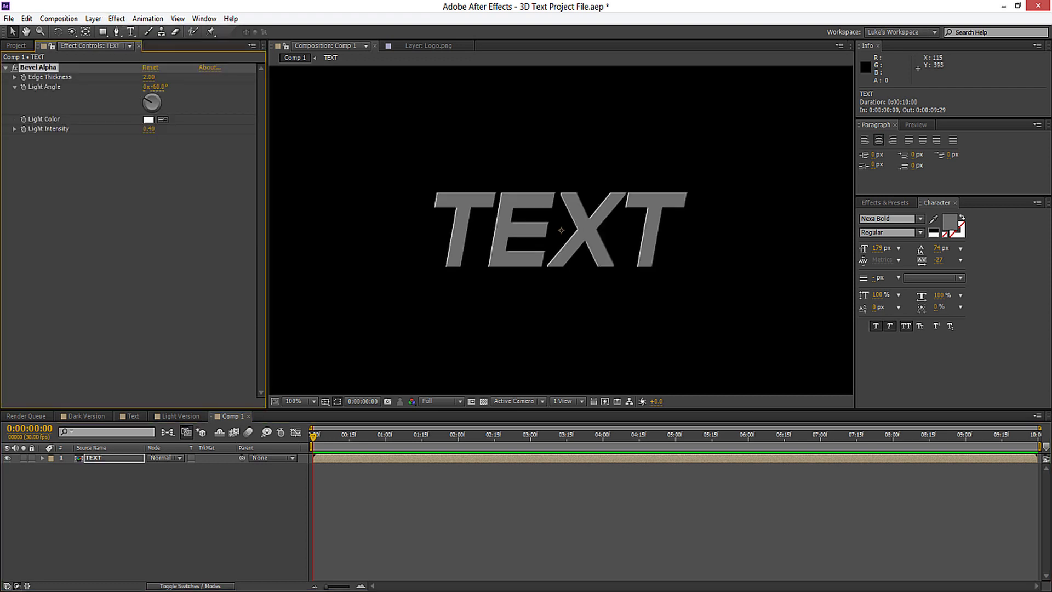
Set the Bevel Alpha edge thickness to 18.30, light angle to 0° and light intensity to 0.44.
left_click_drag(149, 77, 187, 87)
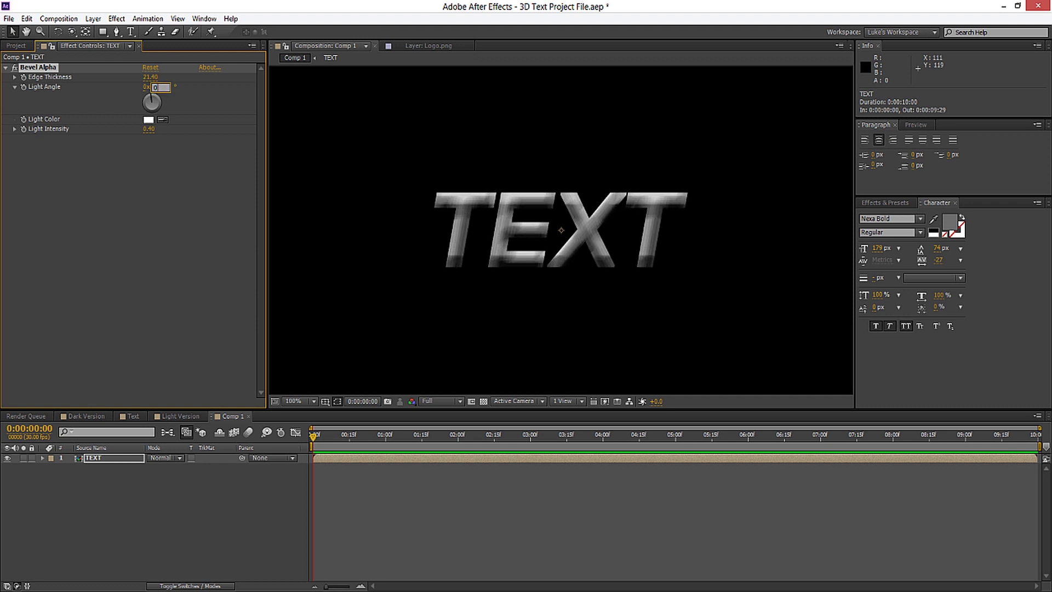
mouse_move(148, 129)
left_mouse_down()
mouse_move(159, 129)
mouse_move(137, 128)
mouse_move(150, 128)
left_mouse_up()
mouse_move(150, 77)
left_mouse_down()
mouse_move(135, 77)
mouse_move(144, 77)
left_mouse_up()
Add a Ramp effect to the TEXT layer and place Bevel Alpha below it in the effect order.
left_click(116, 18)
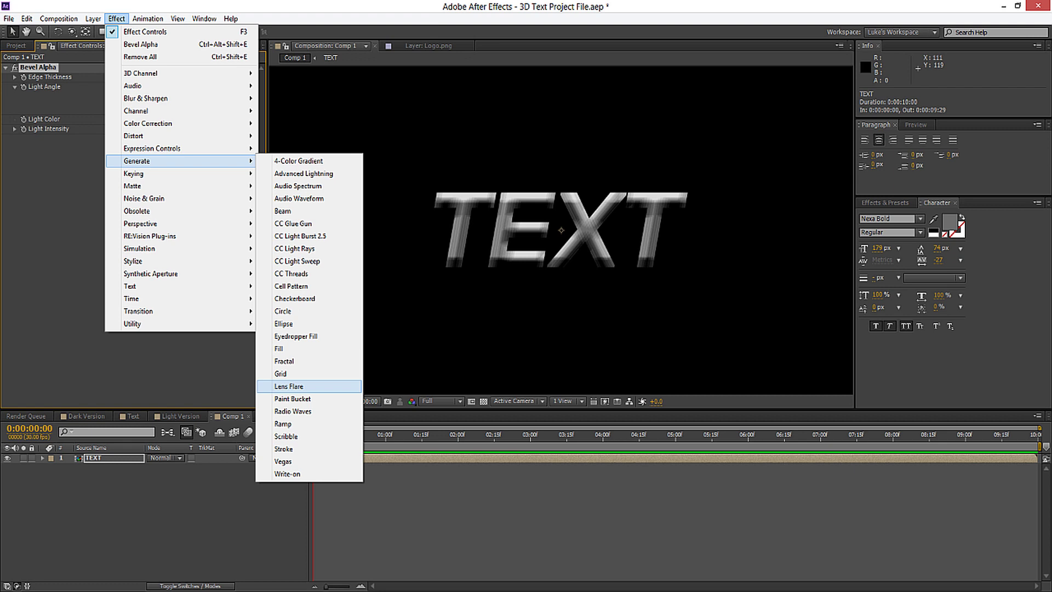
left_click(283, 424)
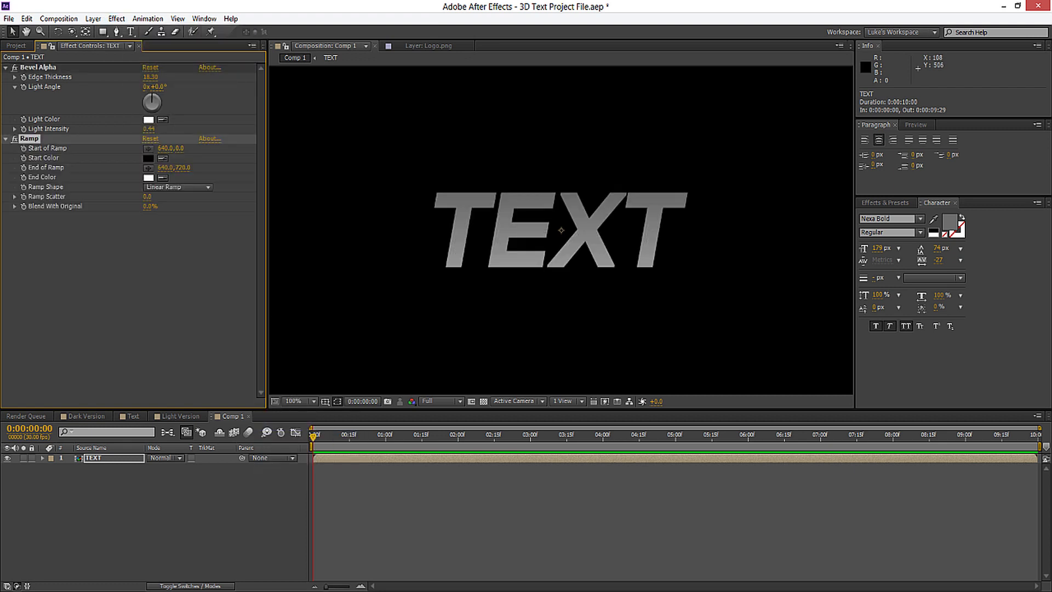
left_click_drag(39, 67, 39, 211)
Move the ramp's start point to about 630, 230 and its end point to about 648, 446, close around the text.
left_click(29, 67)
key("comma")
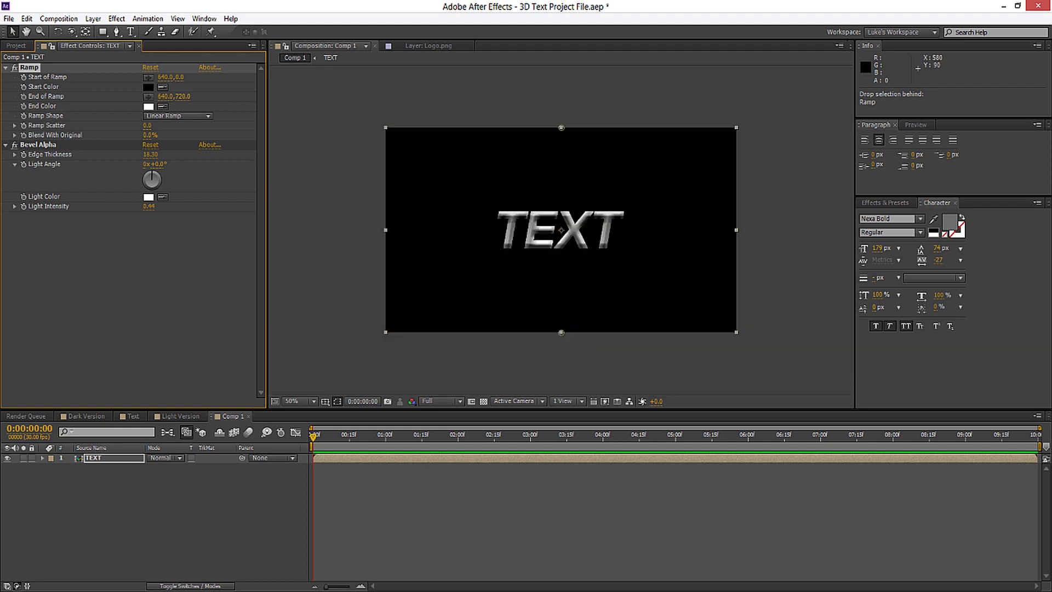
left_click_drag(562, 129, 558, 193)
left_click_drag(562, 332, 564, 255)
key("period")
Set the ramp's start color to red and its end color to the dark reddish grey 463636.
left_click(148, 87)
left_click(135, 224)
key("Return")
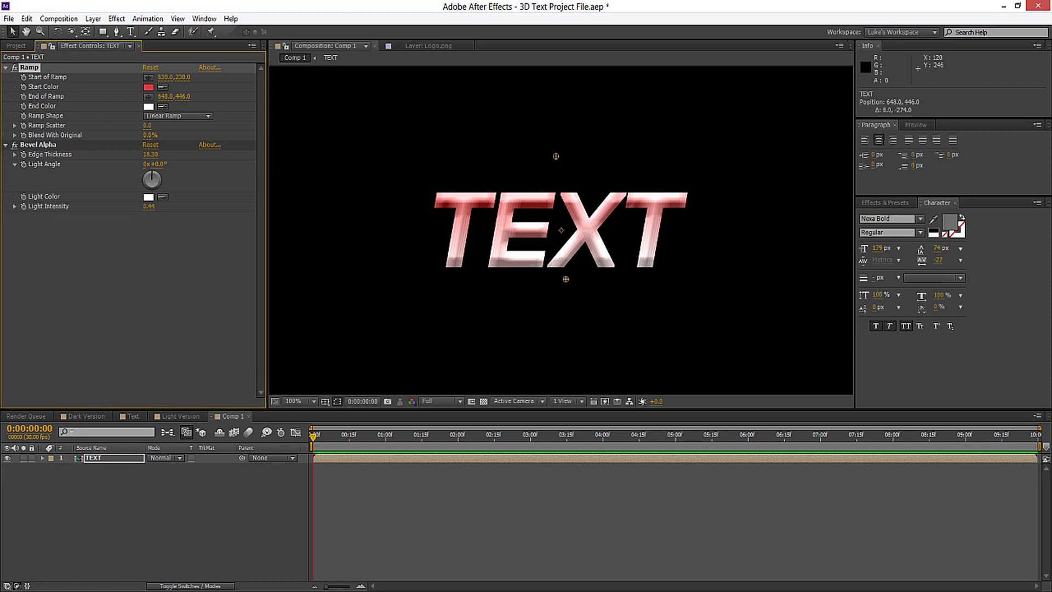
left_click(148, 105)
left_click(173, 307)
left_click_drag(172, 307, 67, 309)
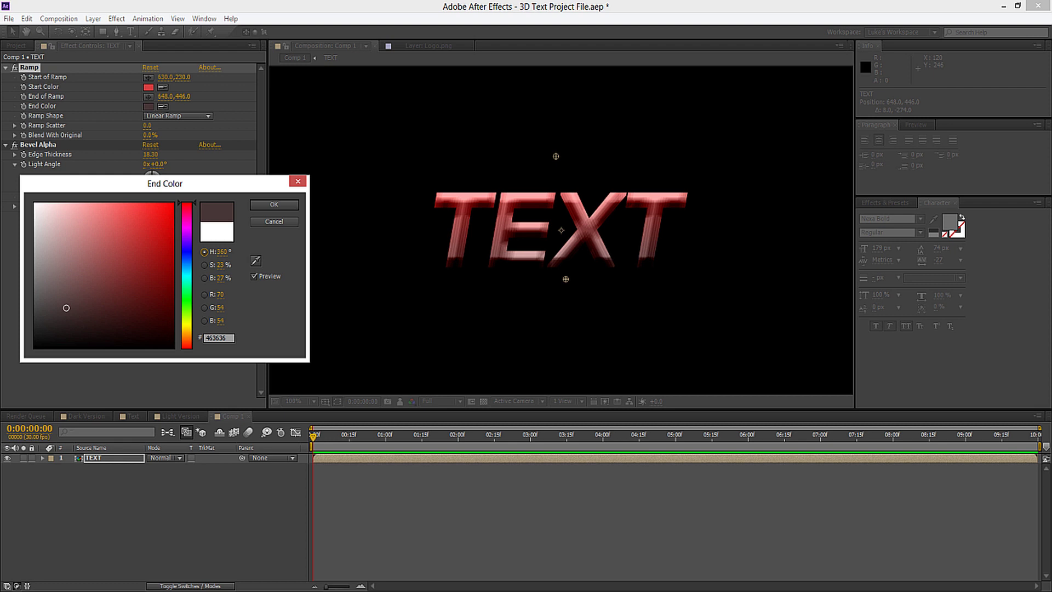
left_click(285, 205)
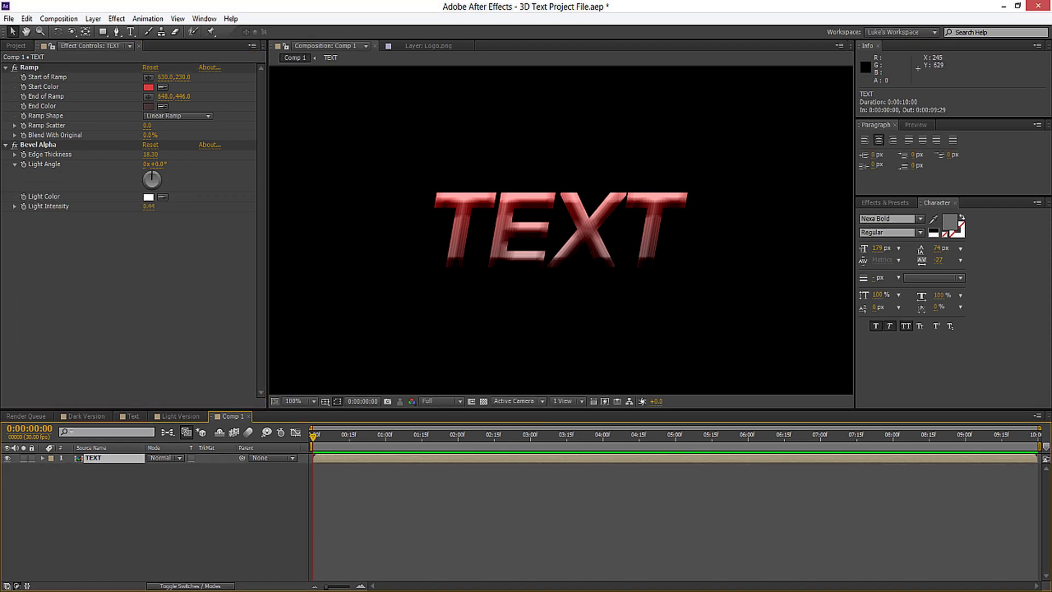
Turn the TEXT layer into a 3D layer.
key("F4")
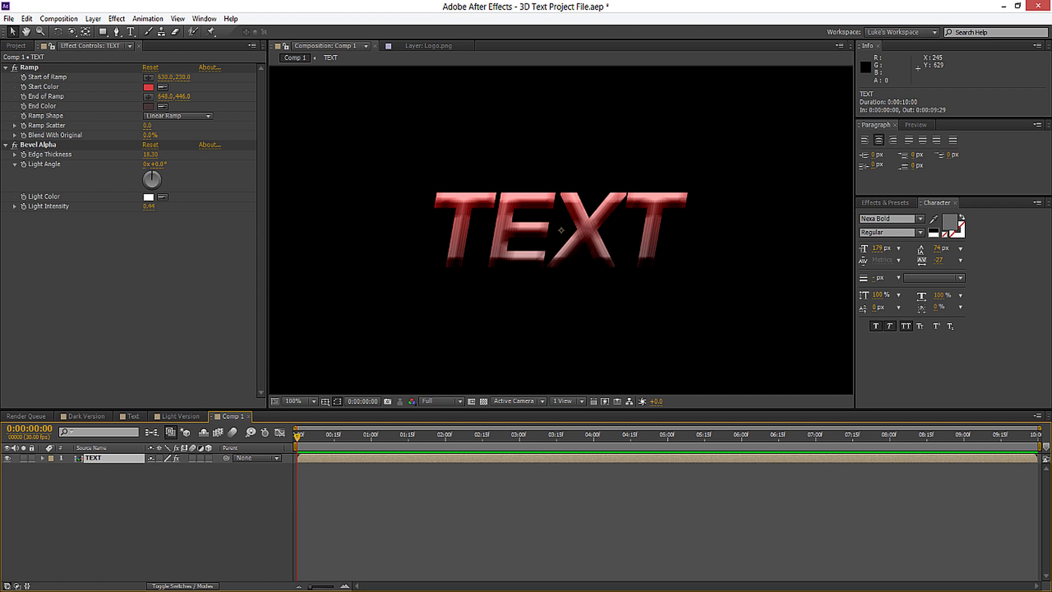
left_click(208, 458)
key("F2")
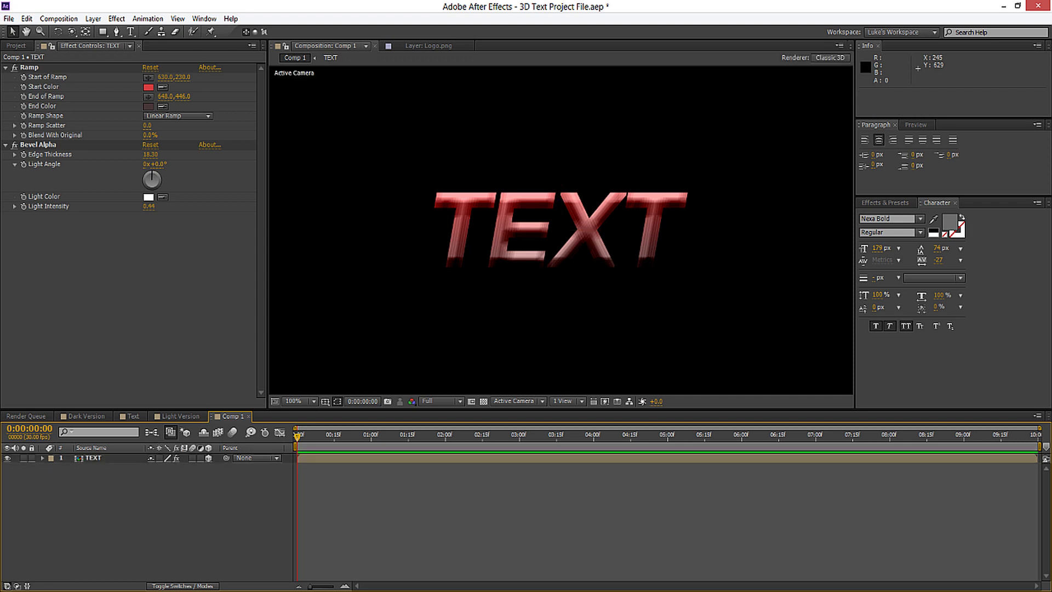
Duplicate the TEXT layer and delete the Ramp and Bevel Alpha effects from the upper copy.
left_click(110, 458)
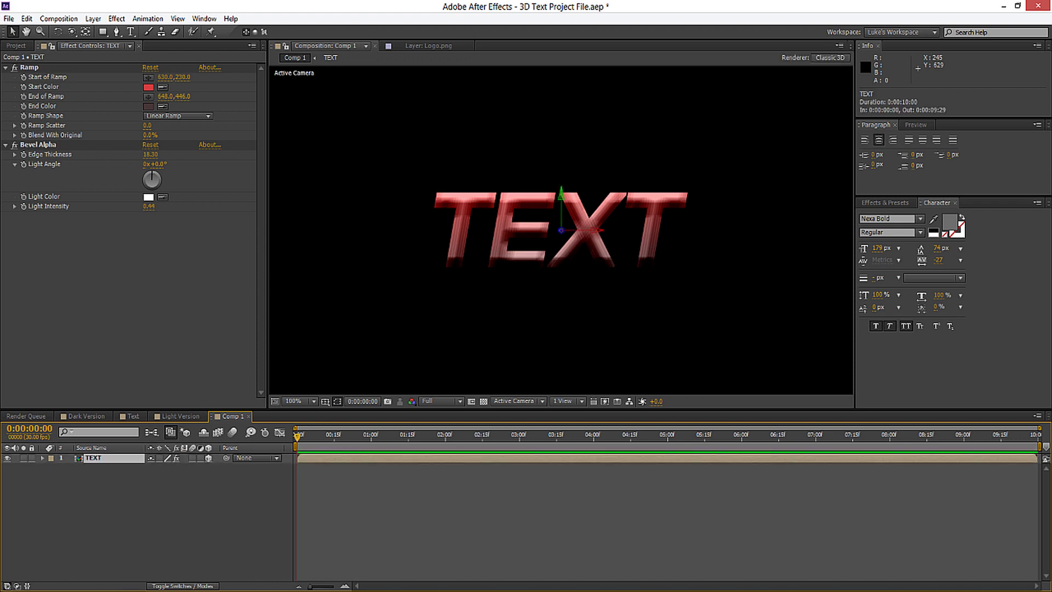
key("ctrl+d")
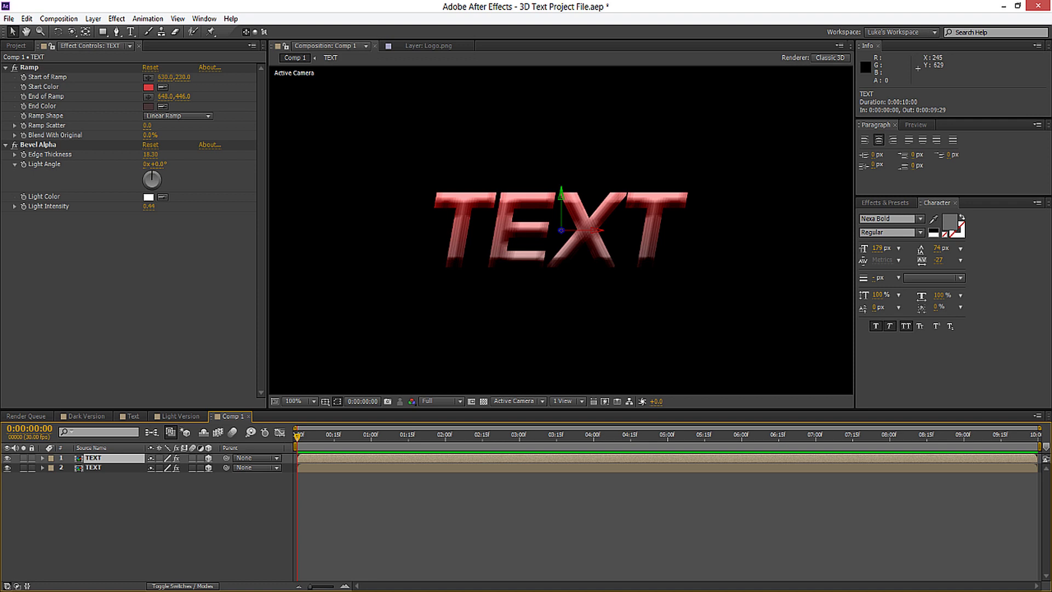
left_click(29, 67)
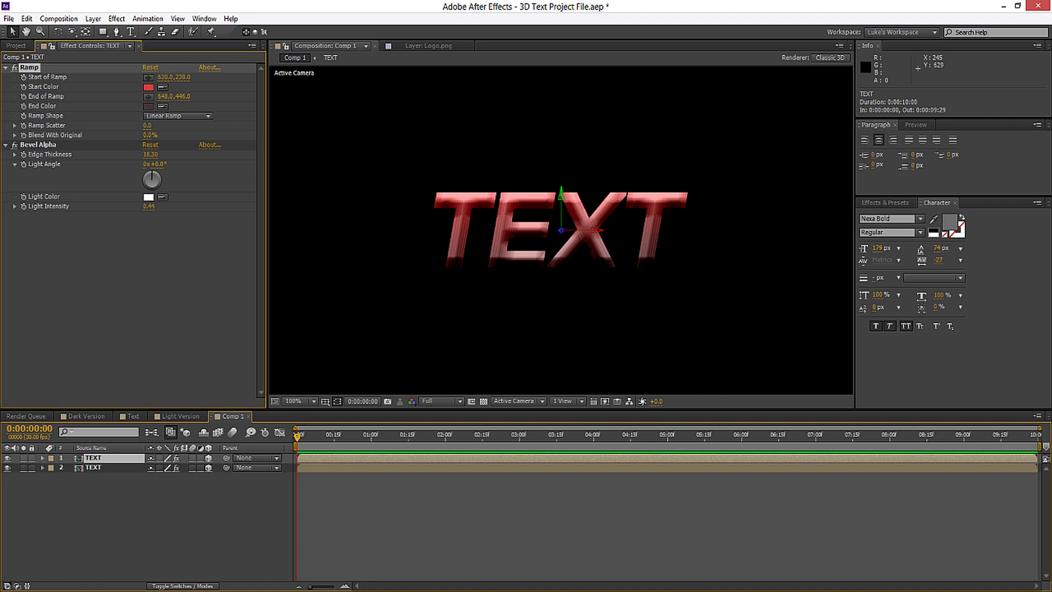
left_click(38, 144, "shift")
key("Delete")
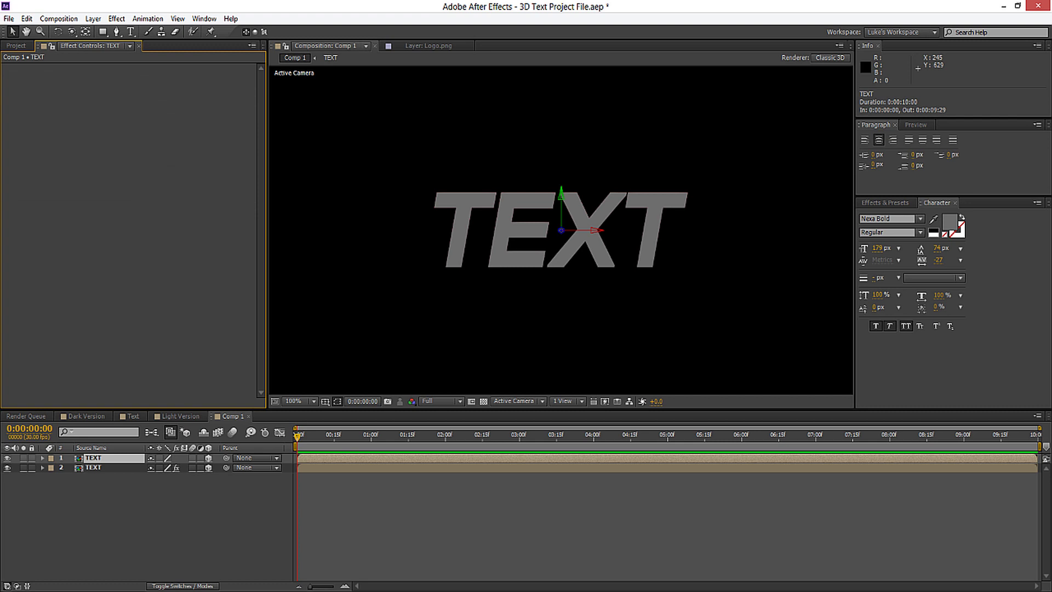
Rename the lower TEXT layer as BACK and stay in Comp 1.
key("p")
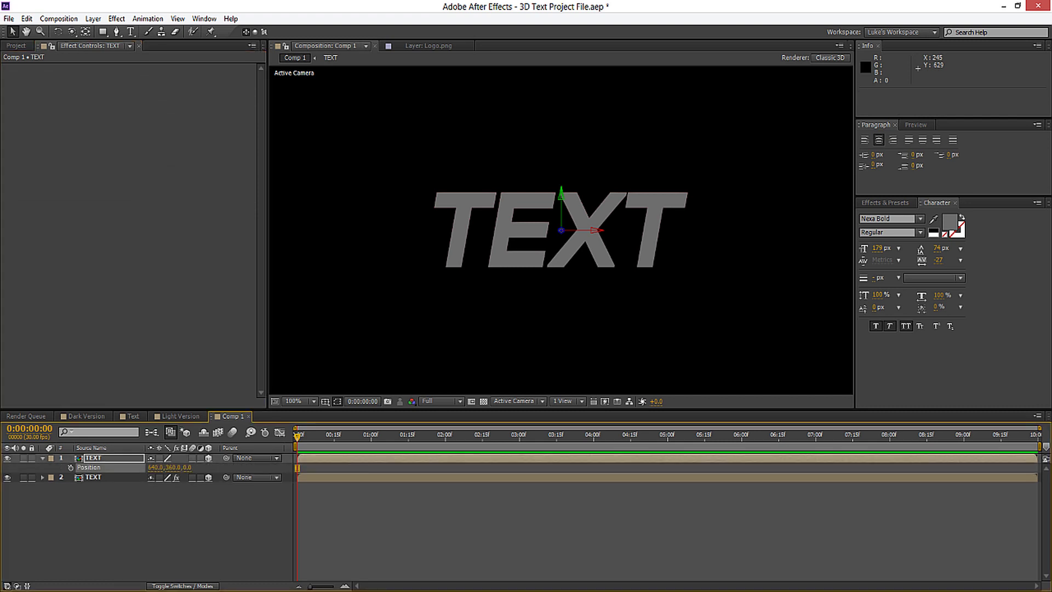
key("F2")
key("ctrl+Down")
type("BAC")
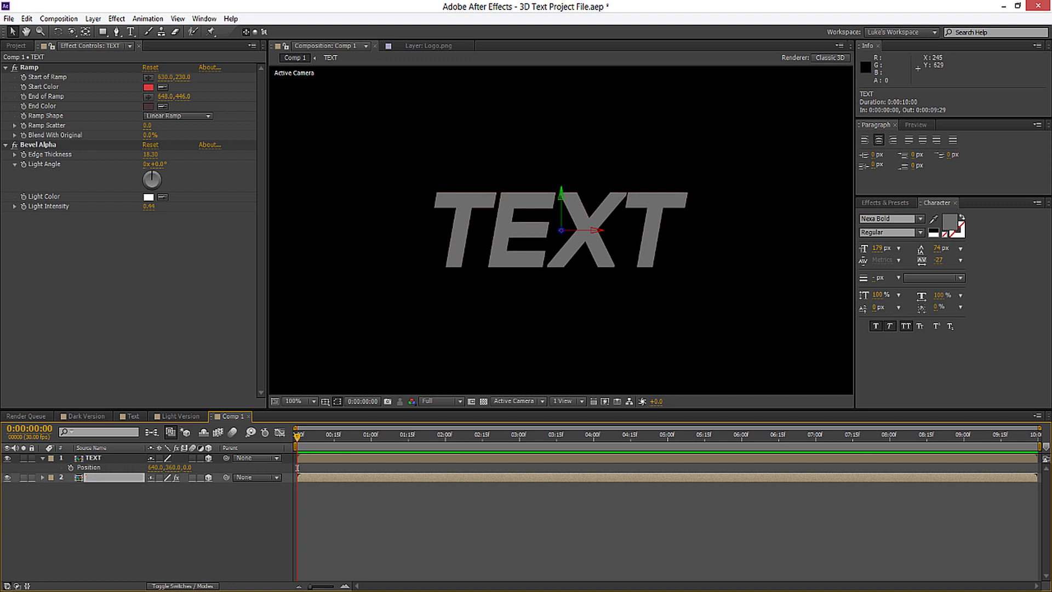
key("Return")
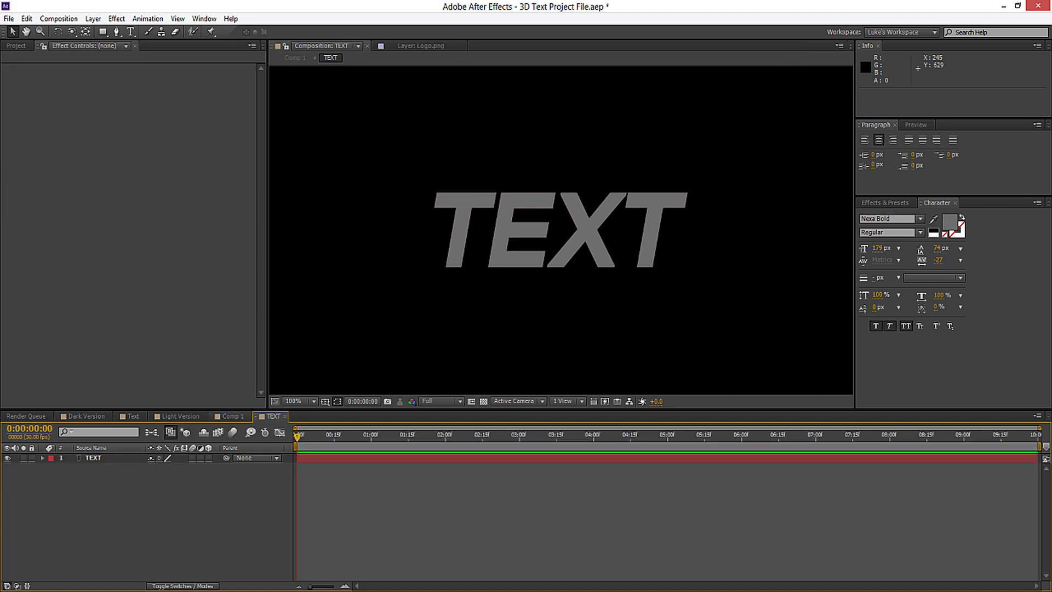
left_click(229, 416)
Set the upper TEXT layer's Z position to -50.
left_click_drag(188, 467, 160, 467)
left_click(190, 467)
type("-50")
key("Return")
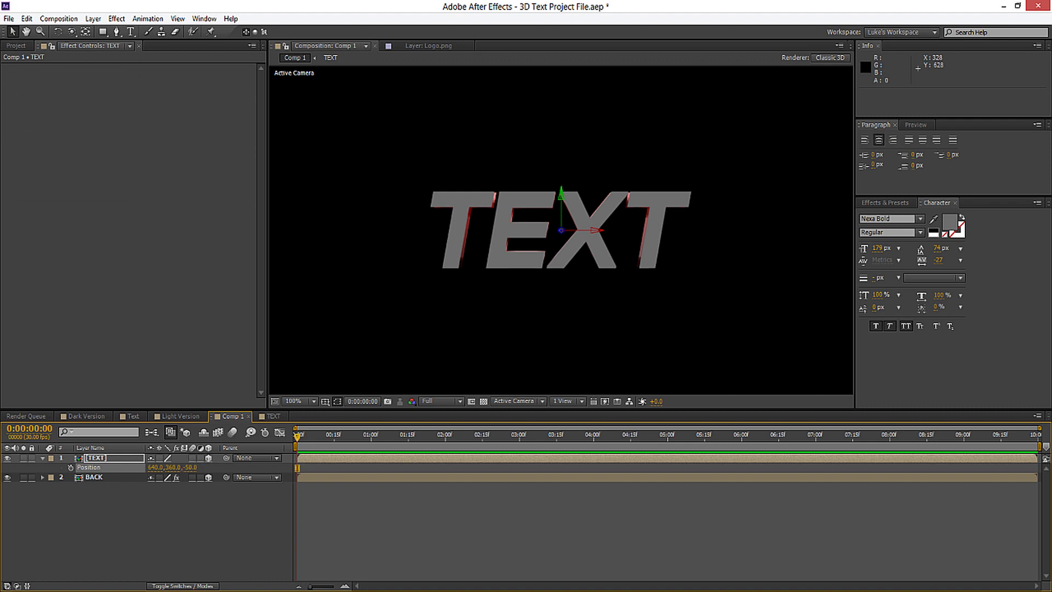
Apply a Ramp effect to the upper TEXT layer.
left_click(110, 458)
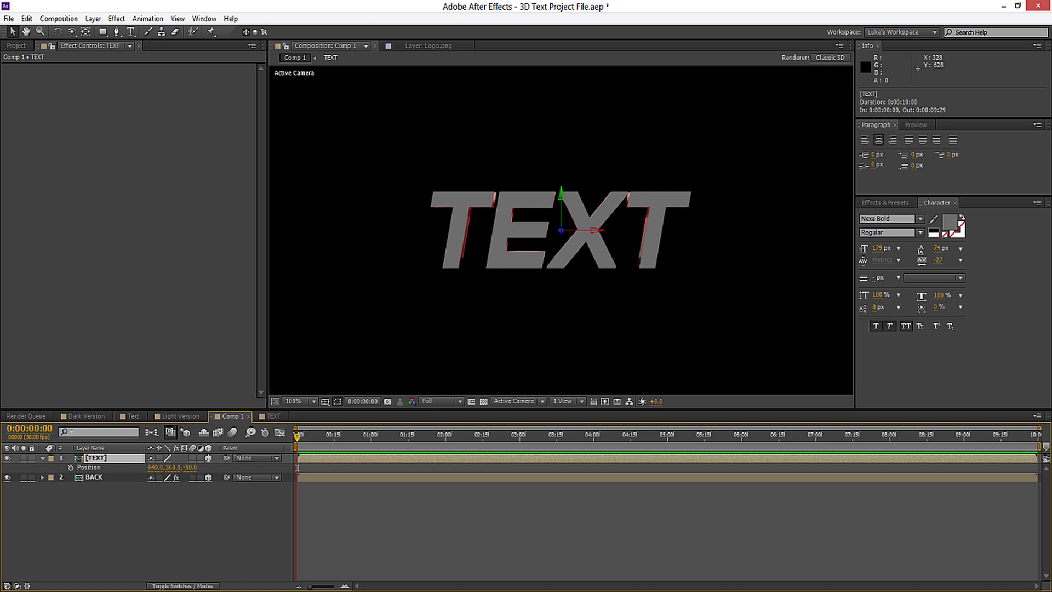
left_click(117, 19)
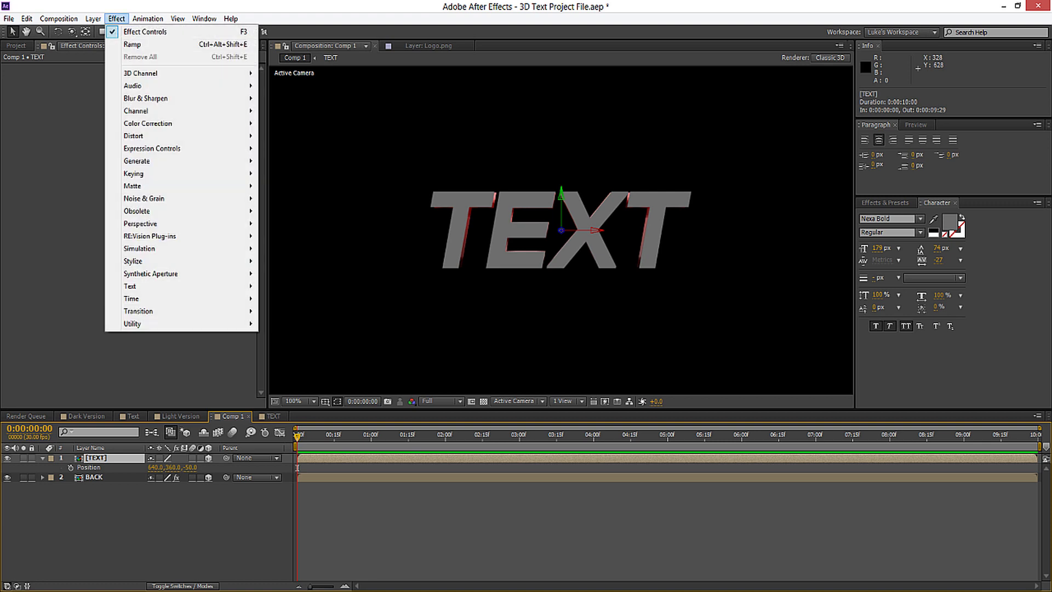
mouse_move(137, 161)
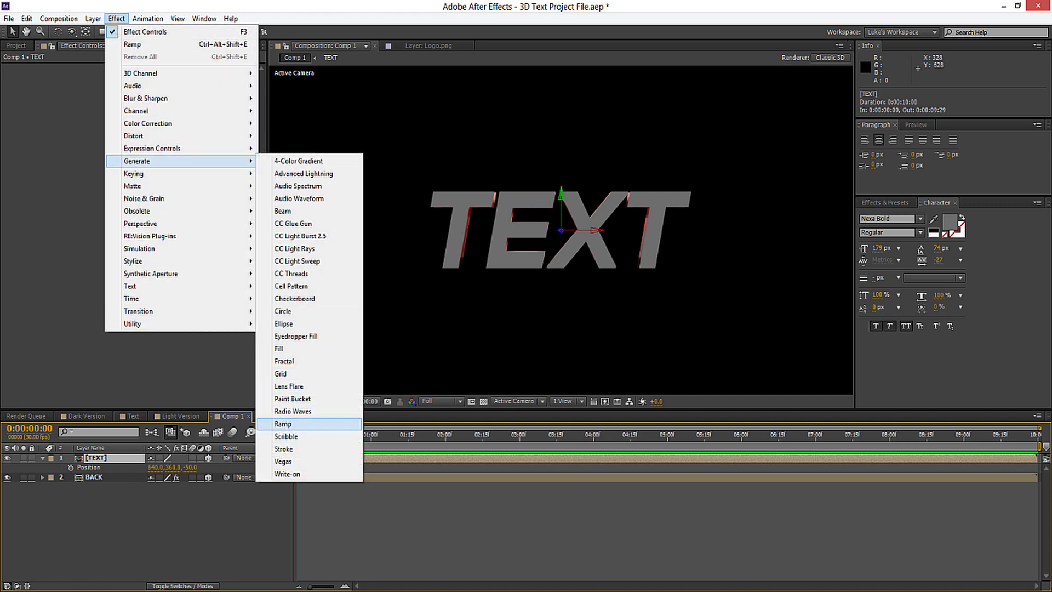
left_click(283, 424)
Set the ramp's start color to the dark grey 434343 and its end color to the darker grey 232323.
left_click(148, 87)
left_click(66, 298)
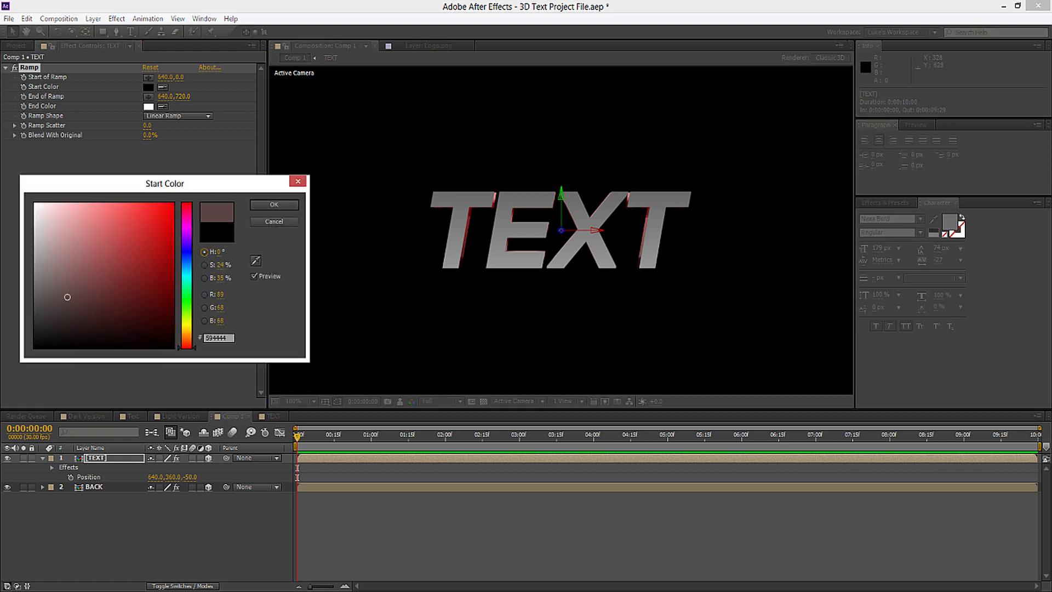
left_click_drag(66, 298, 35, 295)
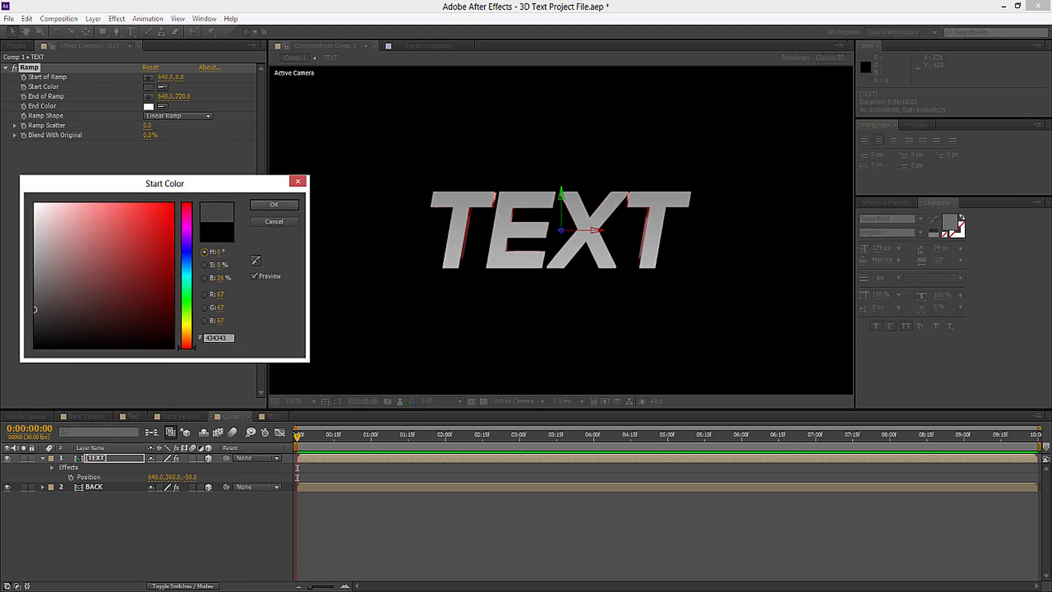
left_click(274, 204)
left_click(148, 106)
mouse_move(35, 334)
left_mouse_down()
mouse_move(35, 274)
mouse_move(35, 327)
left_mouse_up()
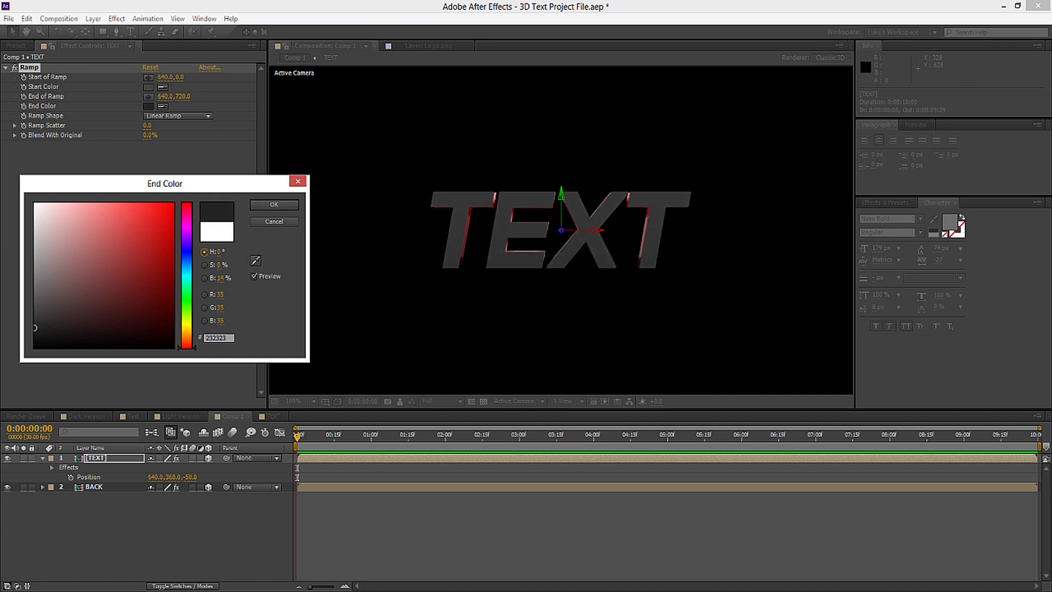
key("Return")
Move the ramp's start point to about 646, 249 and its end point to about 630, 477, around the text.
scroll(561, 219, "down", 2)
left_click_drag(561, 126, 563, 196)
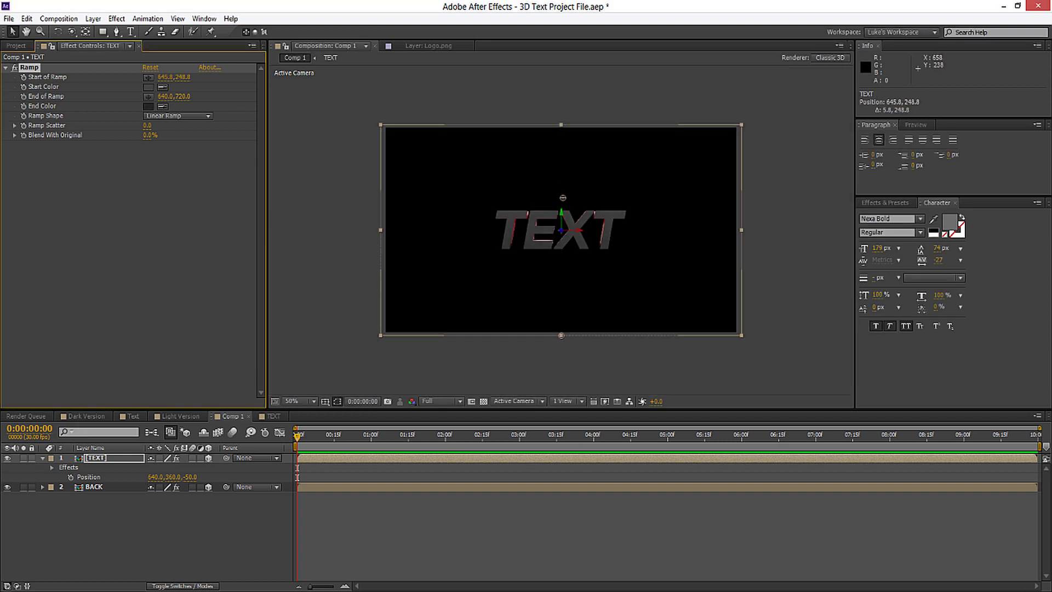
left_click_drag(561, 335, 558, 258)
scroll(558, 257, "up", 2)
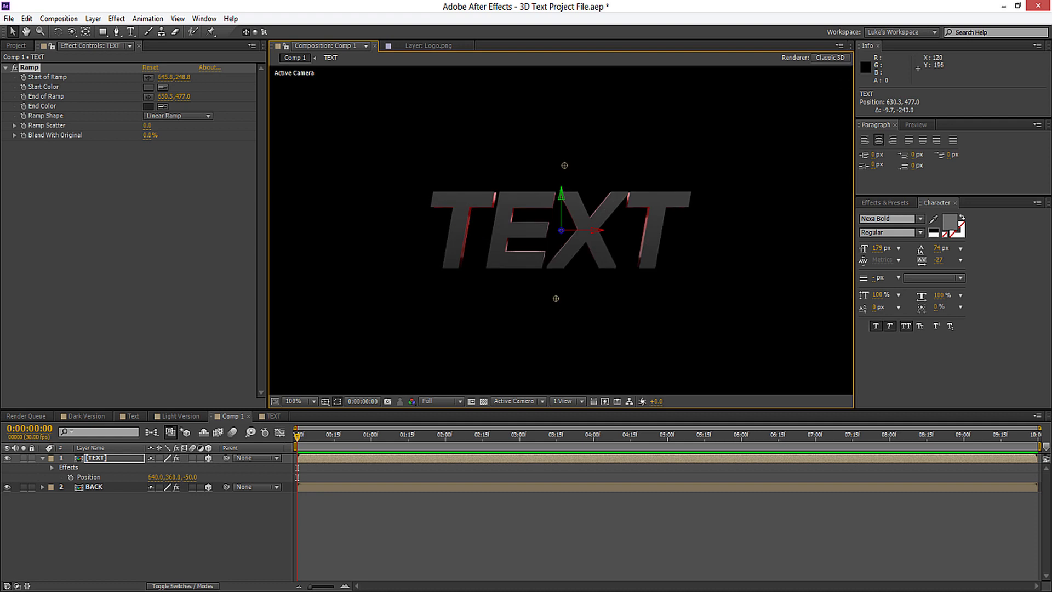
Brighten the ramp's start color to the light grey BBBBBB.
left_click(148, 87)
left_click_drag(35, 307, 35, 241)
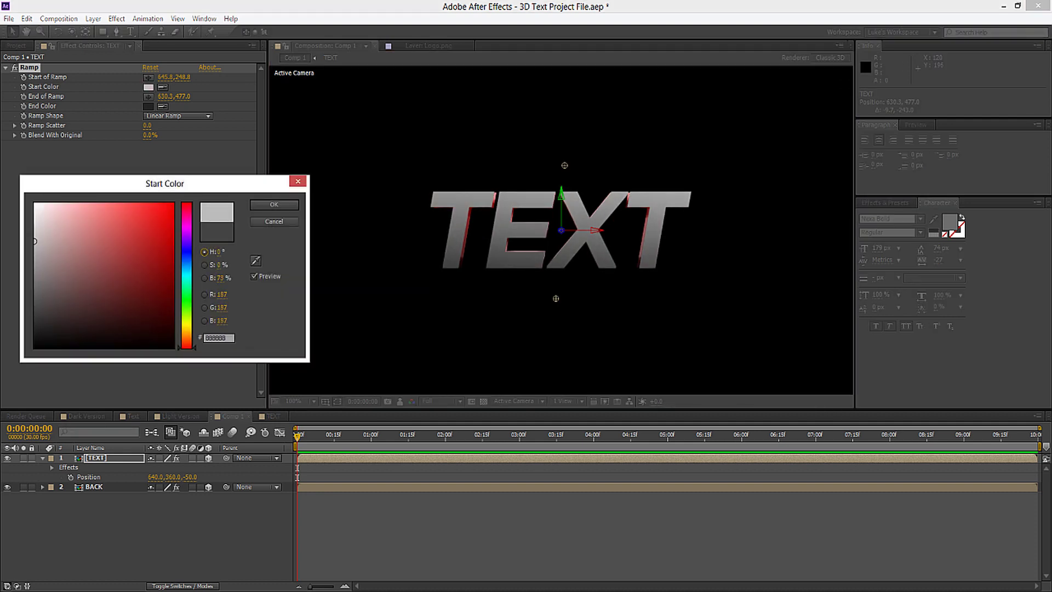
left_click(274, 204)
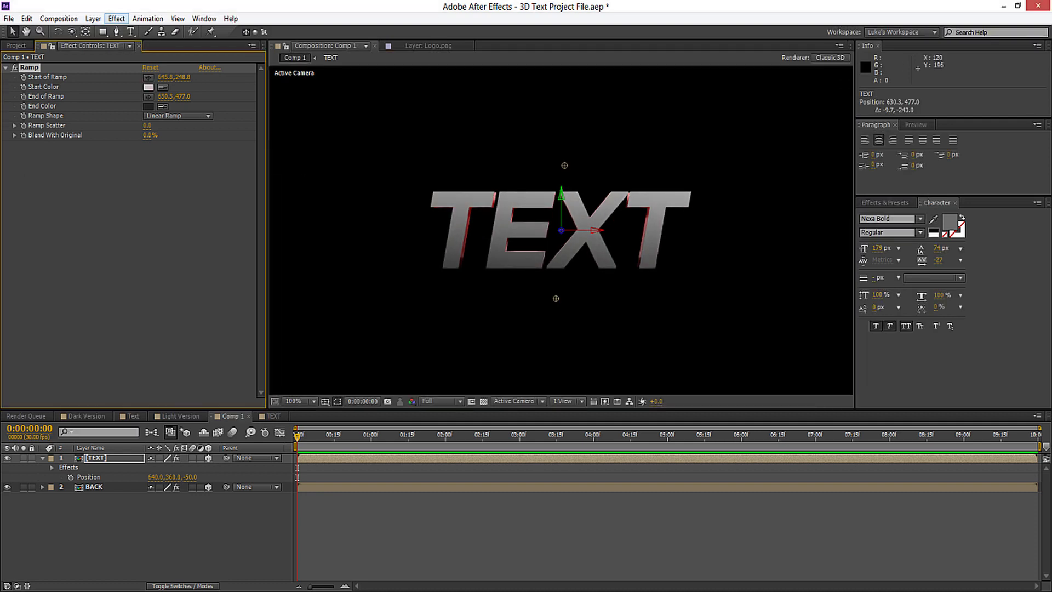
Apply Bevel Alpha to the upper TEXT layer with an edge thickness of 21.40, a light angle of 0° and a light intensity of 0.40.
left_click(117, 18)
mouse_move(140, 224)
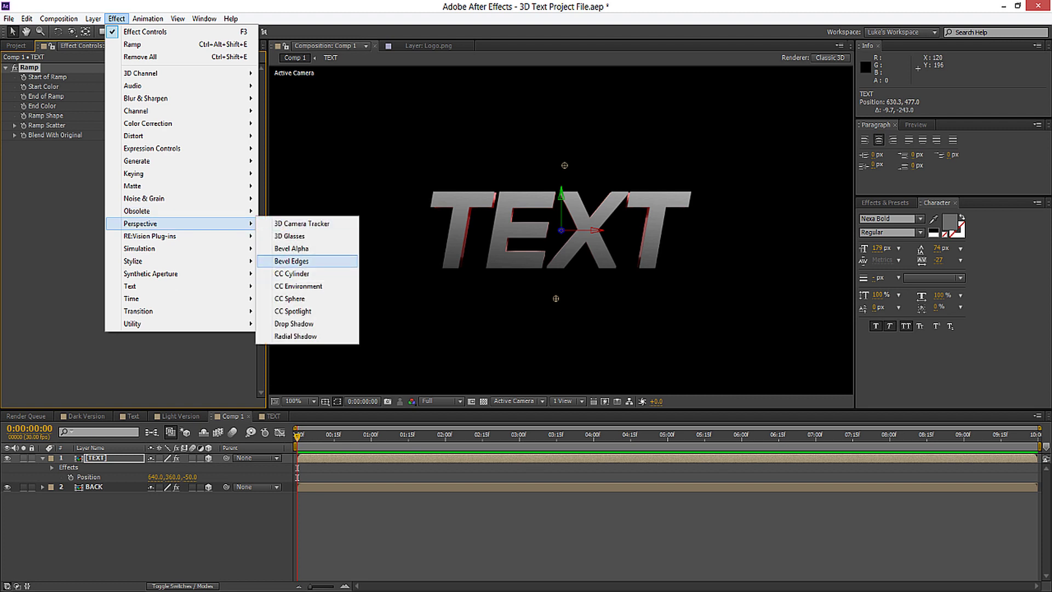
left_click(292, 248)
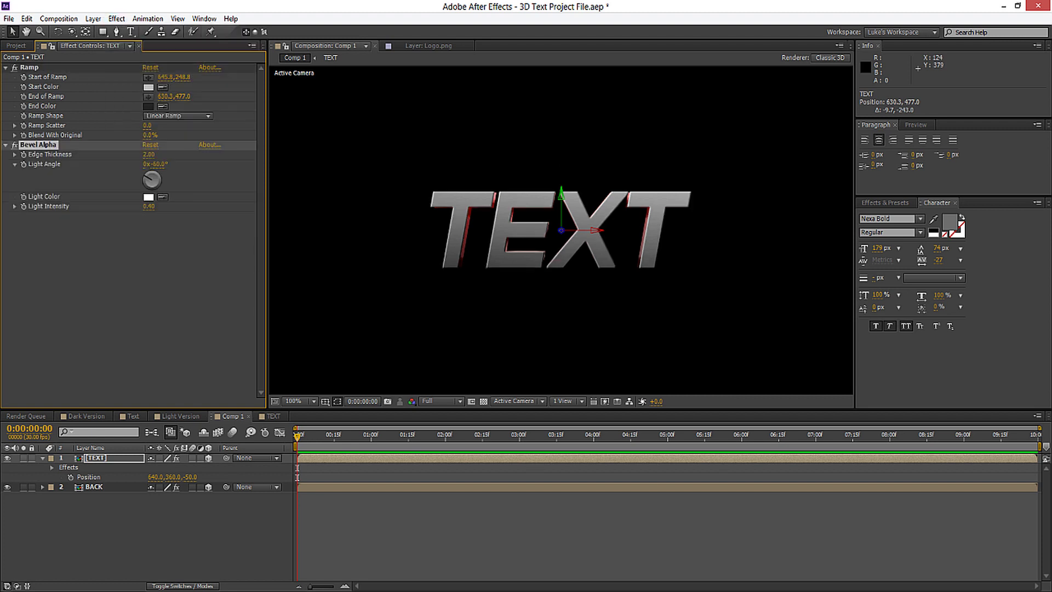
left_click_drag(149, 154, 175, 163)
left_click_drag(148, 207, 134, 206)
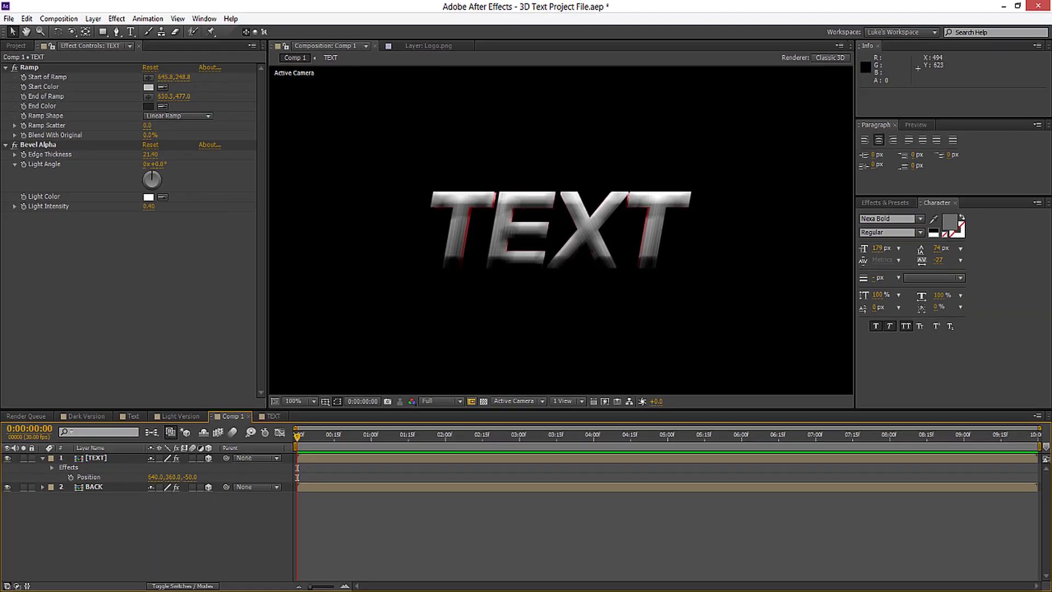
key("ctrl+shift+a")
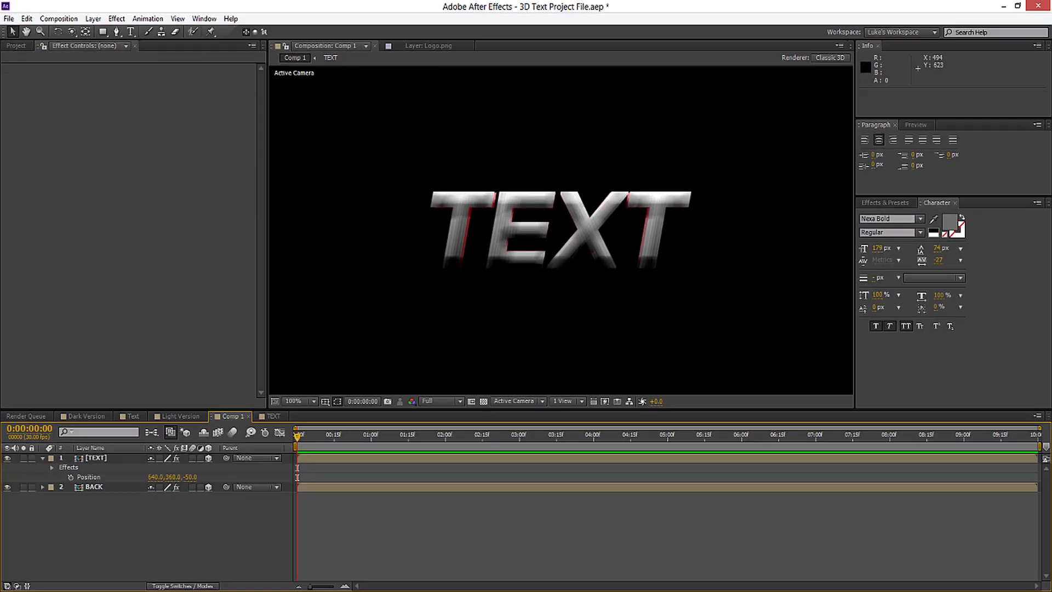
Duplicate the TEXT layer and delete the Ramp and Bevel Alpha effects from the new top copy.
left_click(96, 458)
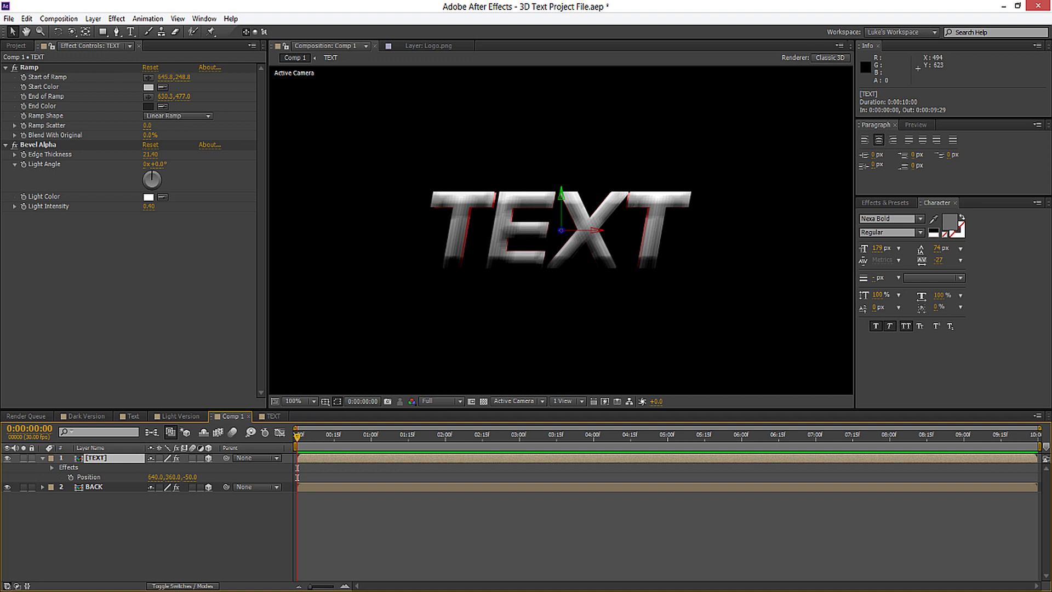
key("ctrl+d")
left_click(43, 468)
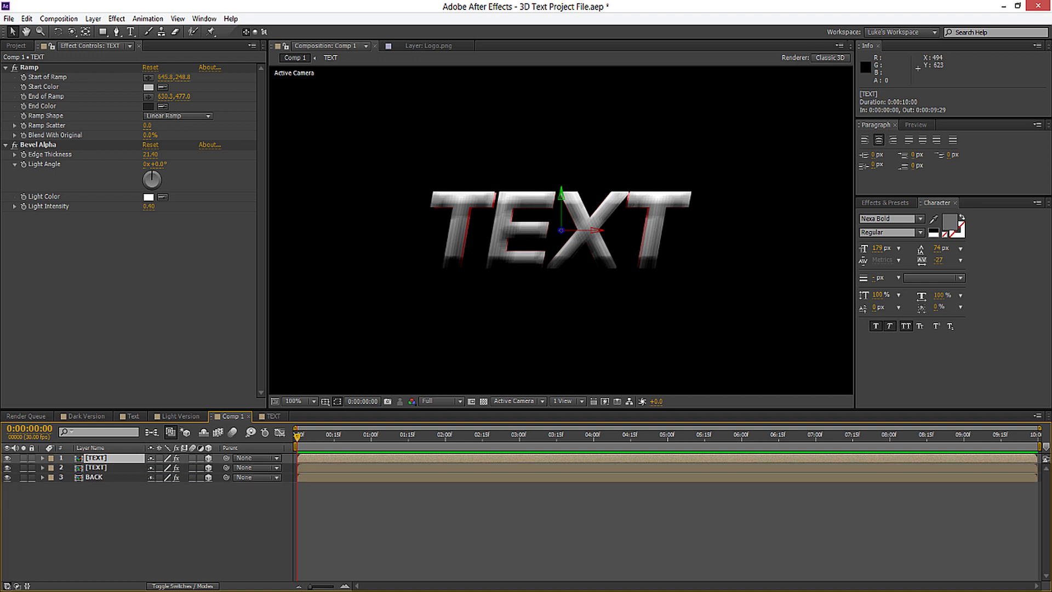
key("ctrl+a")
key("Delete")
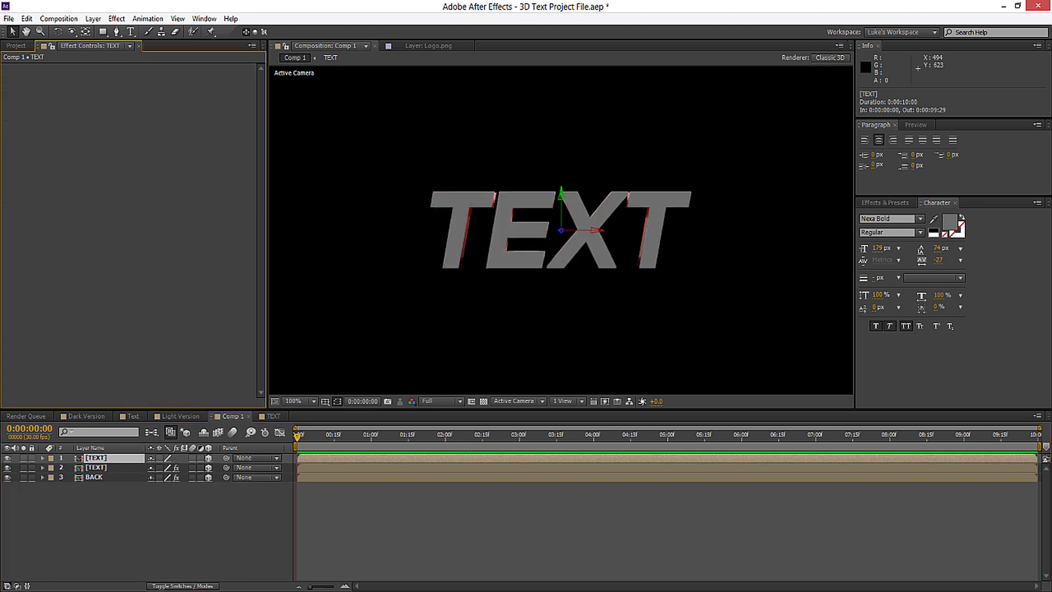
Set the top TEXT layer's Z position to -116 and collapse its properties.
left_click_drag(189, 468, 168, 467)
key("F2")
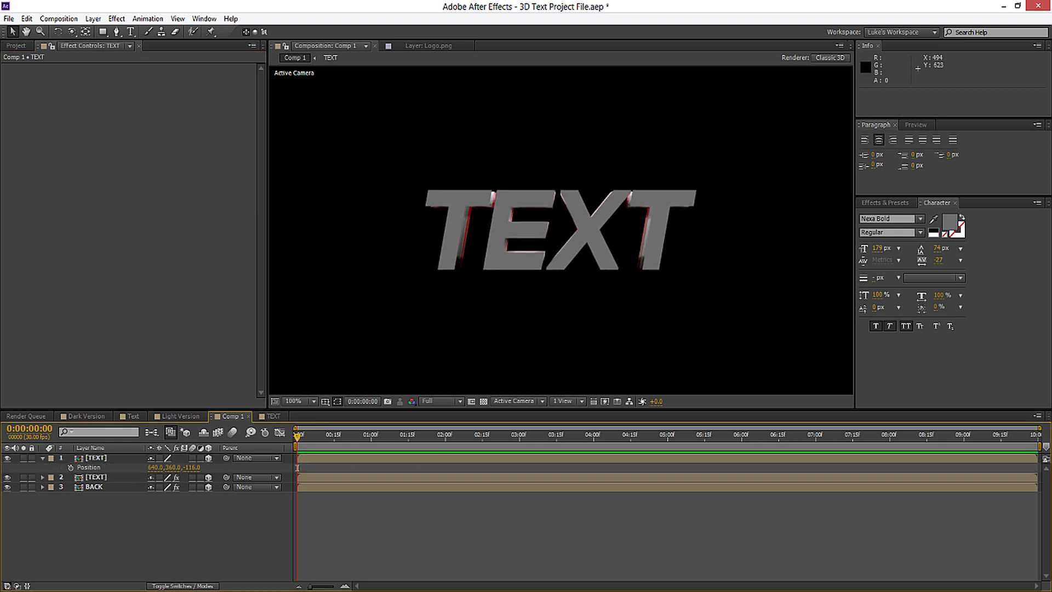
left_click(42, 457)
left_click(96, 458)
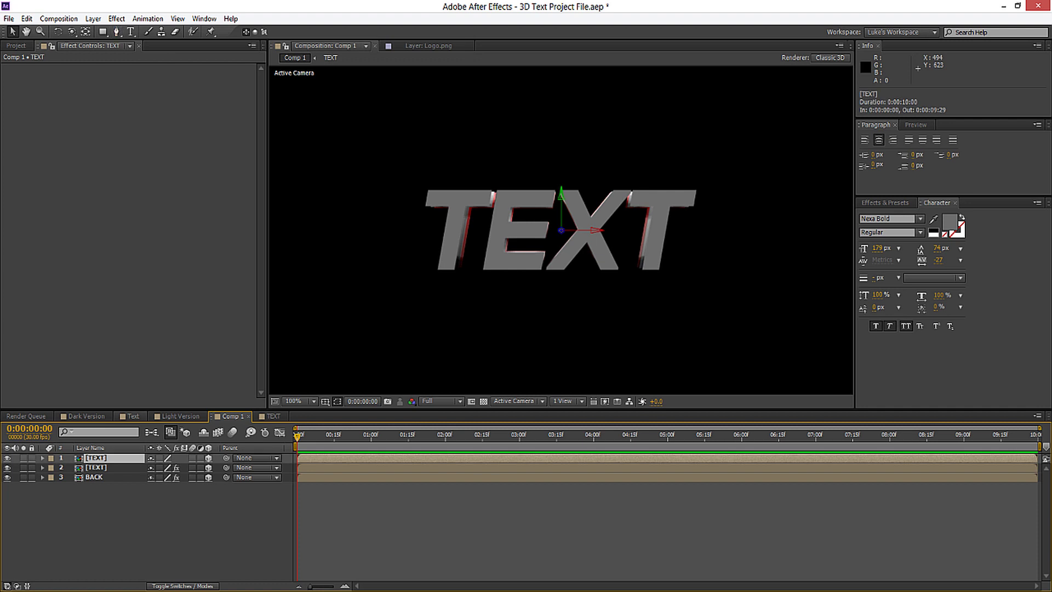
Rename the second layer as MIDDLE and the top layer as MIDDLE 2.
left_click(96, 468)
key("Return")
type("MIDDLE")
key("Return")
key("ctrl+Up")
key("Return")
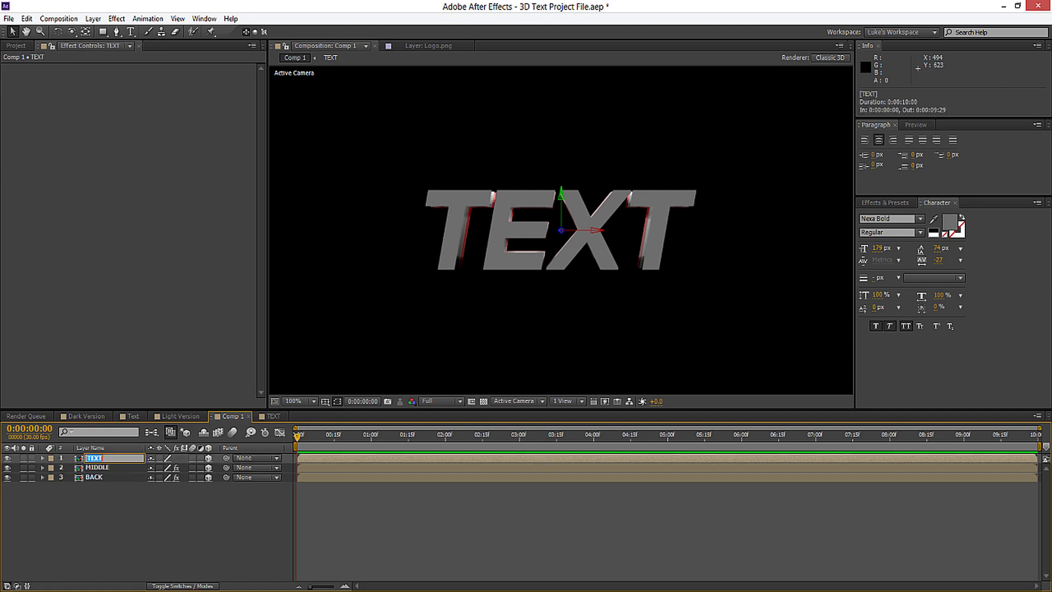
type("MIDDLE 2")
key("Return")
Apply a Ramp effect to MIDDLE 2 with a ramp scatter of 6.2 and the dark grey start color 414141.
left_click(116, 18)
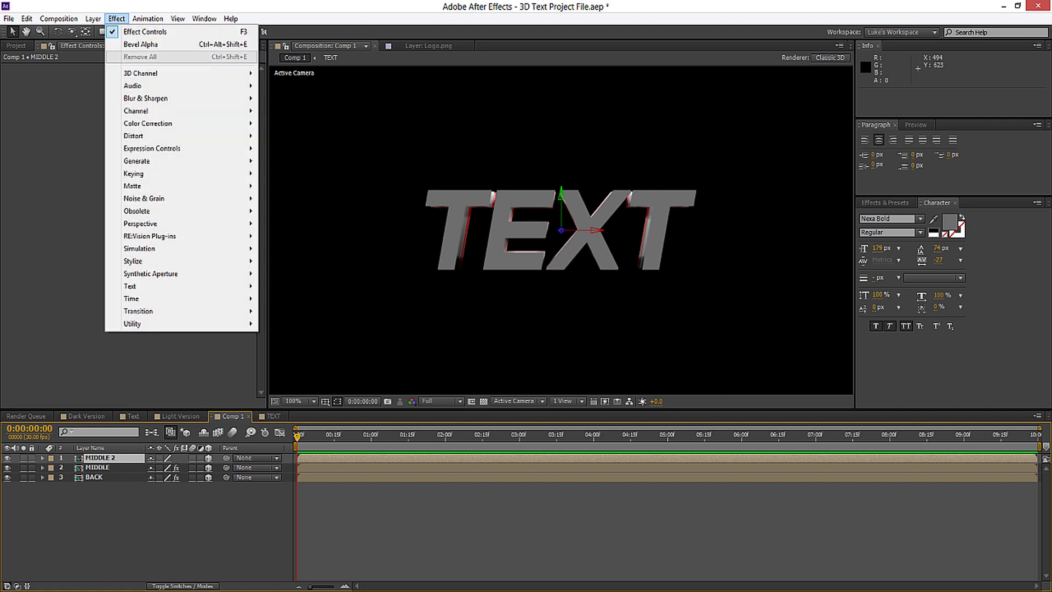
mouse_move(165, 161)
left_click(283, 424)
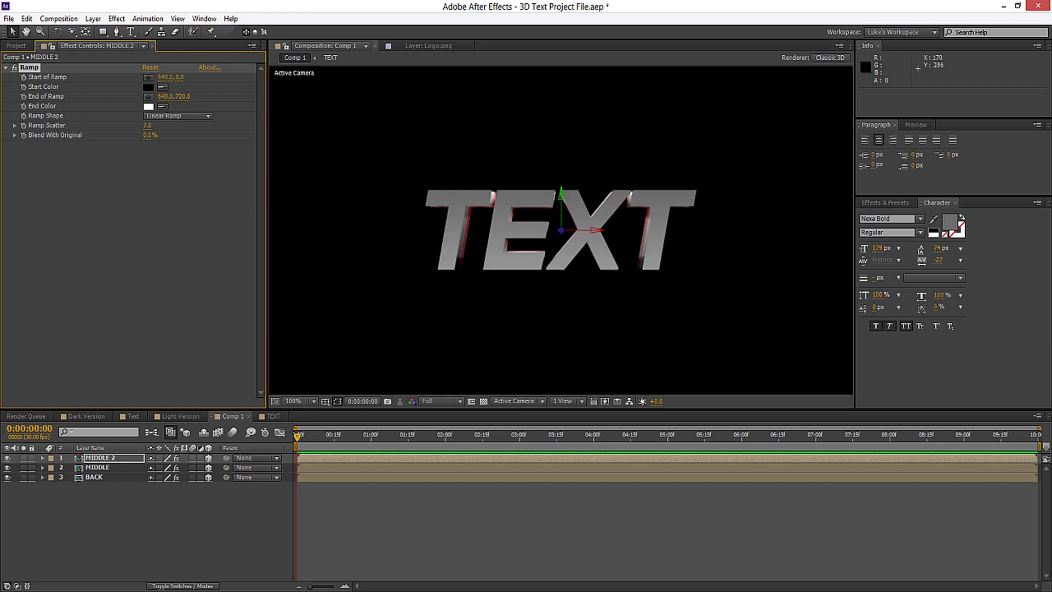
left_click(148, 86)
left_click(36, 311)
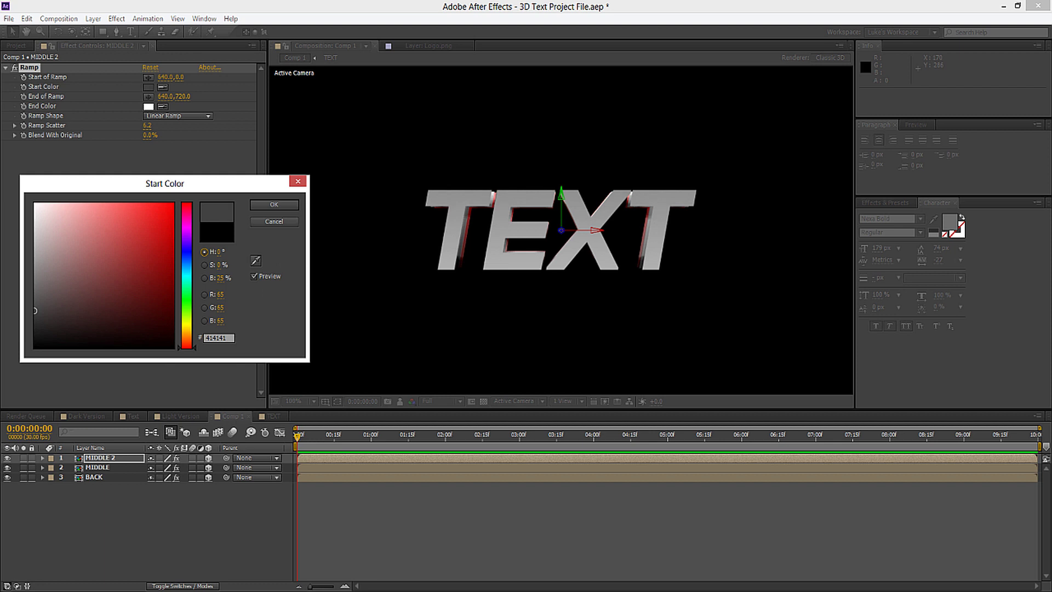
key("Return")
Move the MIDDLE 2 ramp's start point to about 638, 237 and its end point to about 629, 492.
key("comma")
left_click_drag(561, 127, 560, 193)
left_click_drag(562, 340, 558, 262)
key("period")
Set the MIDDLE 2 ramp's end color to a dark grey close to its start color.
left_click(149, 106)
left_click_drag(35, 329, 35, 311)
key("Return")
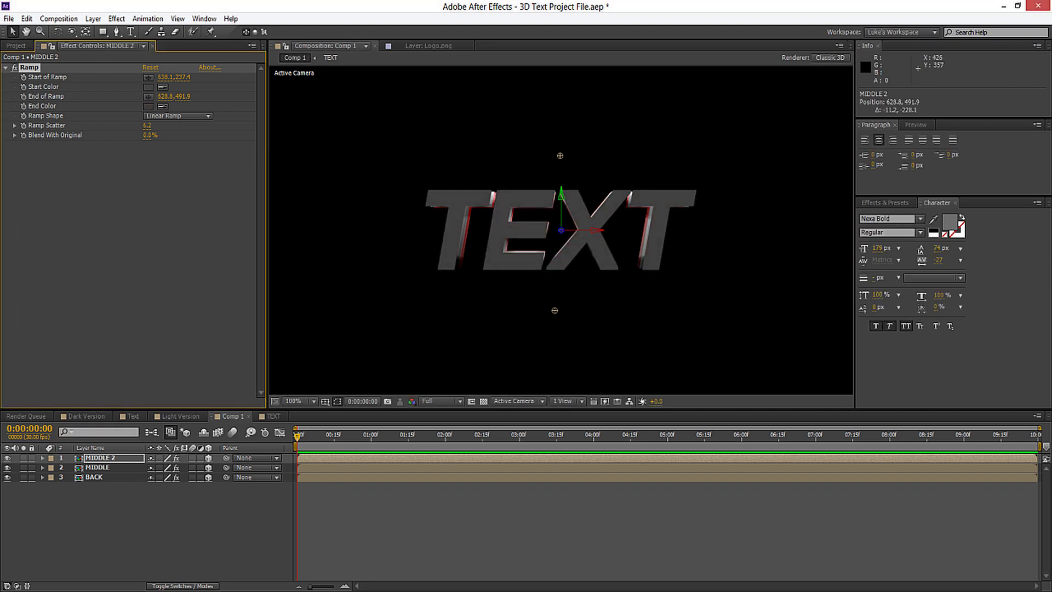
Apply Bevel Alpha to MIDDLE 2 and set its light angle to 0°.
left_click(116, 18)
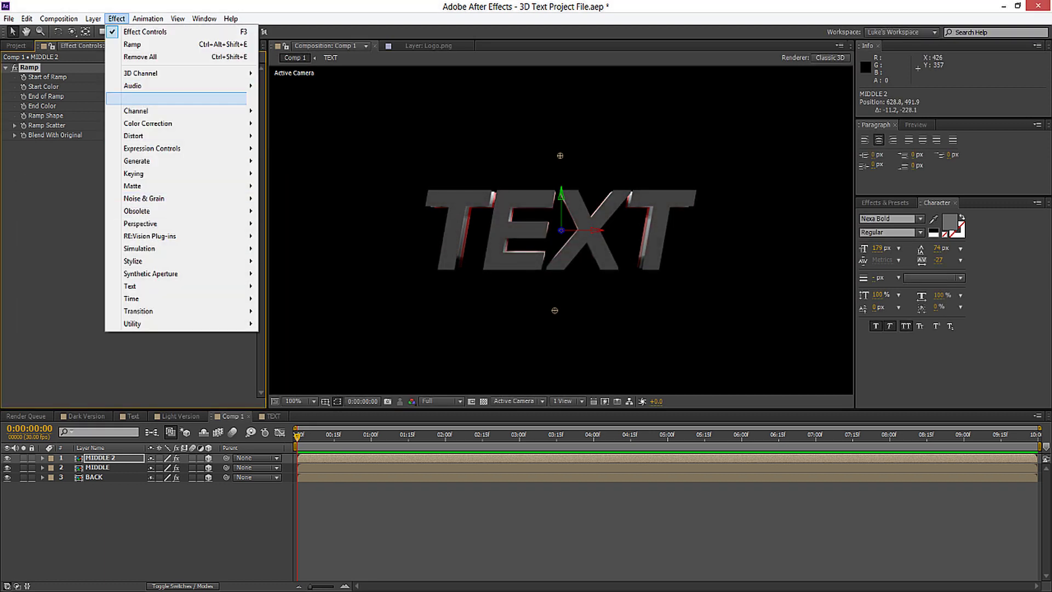
mouse_move(164, 224)
left_click(292, 261)
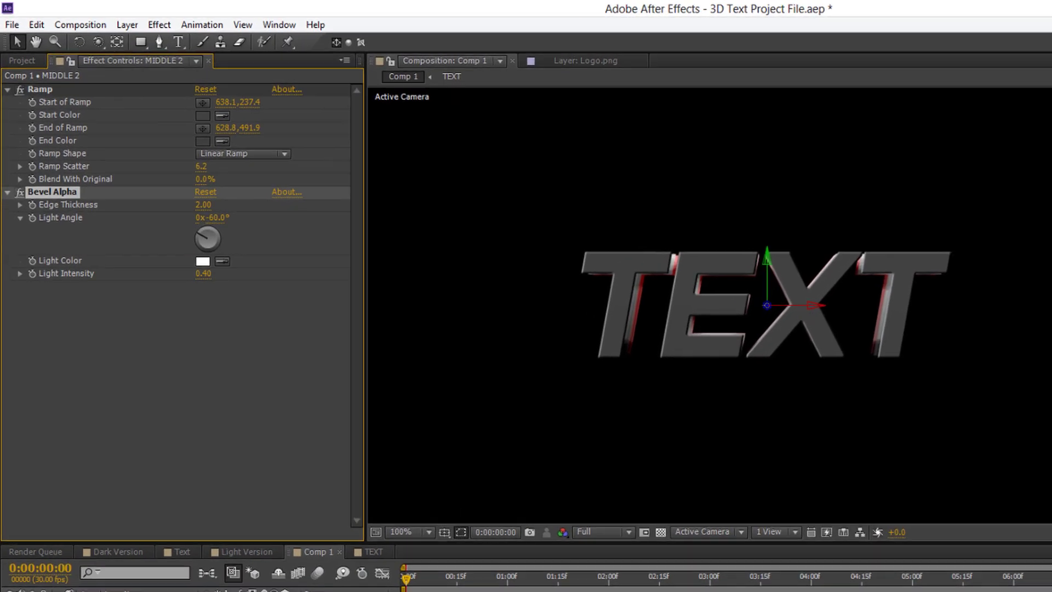
left_click(167, 181)
type("0")
key("Return")
Solo MIDDLE 2 and set its bevel's edge thickness to 2.60 and light intensity to 0.99.
mouse_move(223, 223)
left_mouse_down()
mouse_move(256, 223)
mouse_move(239, 223)
left_mouse_up()
left_click_drag(223, 297, 256, 298)
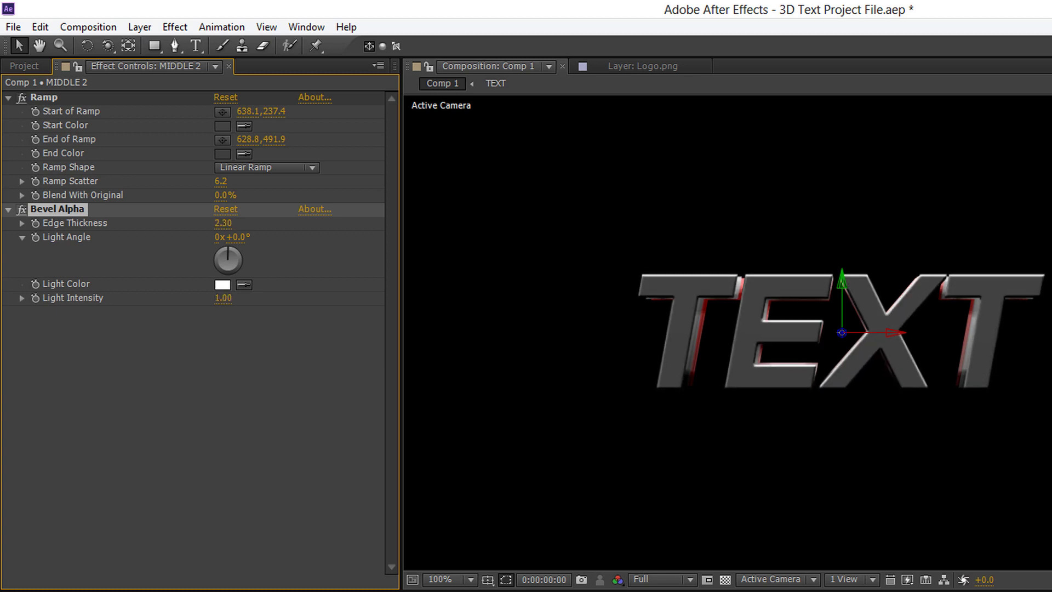
scroll(841, 333, "up", 2)
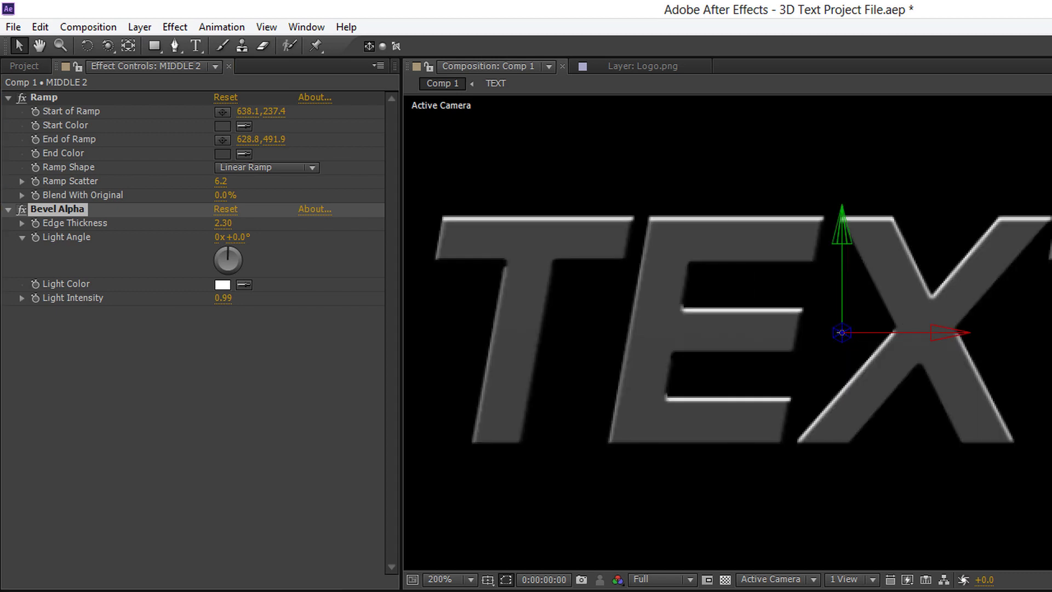
mouse_move(223, 224)
left_mouse_down()
mouse_move(196, 224)
mouse_move(239, 223)
left_mouse_up()
scroll(842, 333, "down", 2)
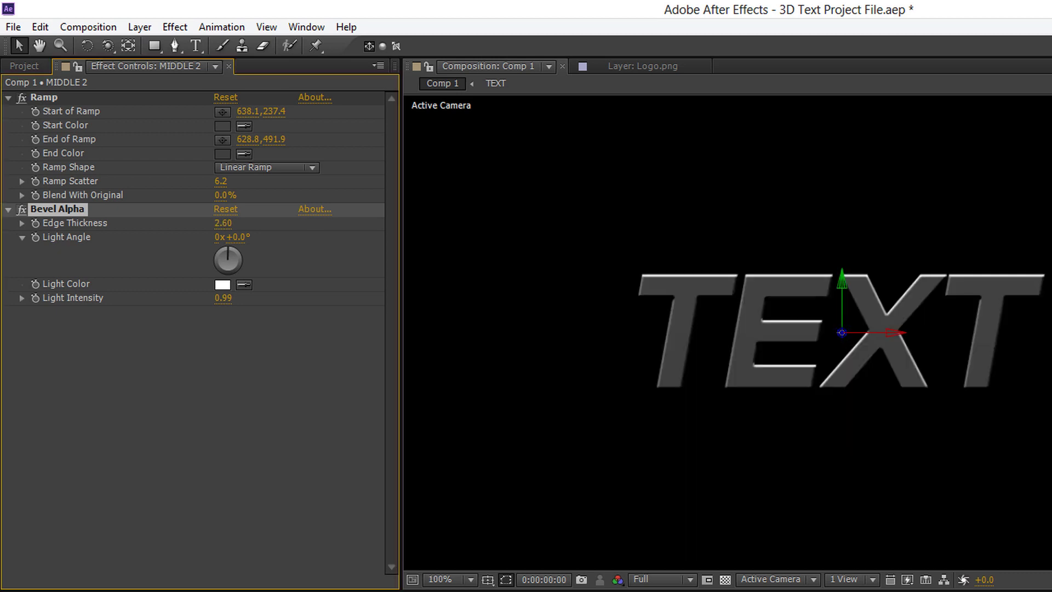
key("ctrl+shift+a")
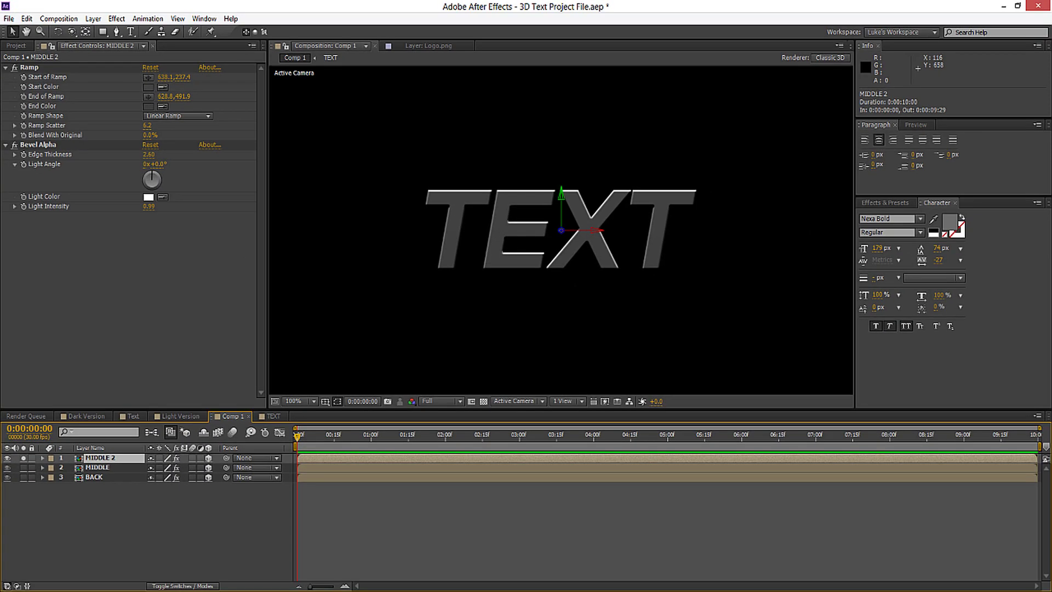
Apply Drop Shadow to MIDDLE 2 with 100% opacity, a distance of 12 and a softness of 25.
left_click(117, 19)
mouse_move(140, 224)
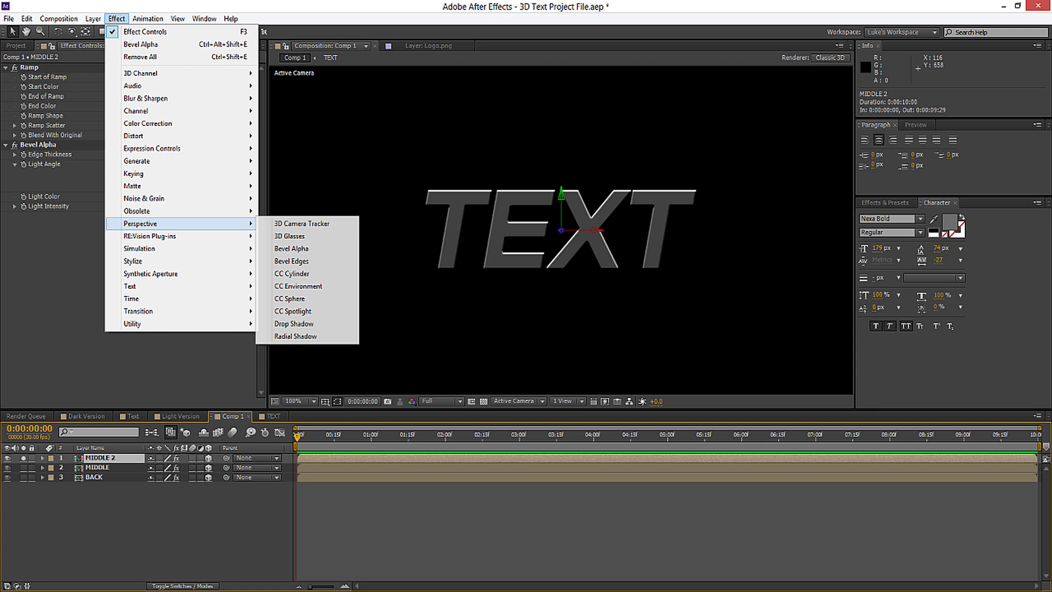
left_click(294, 323)
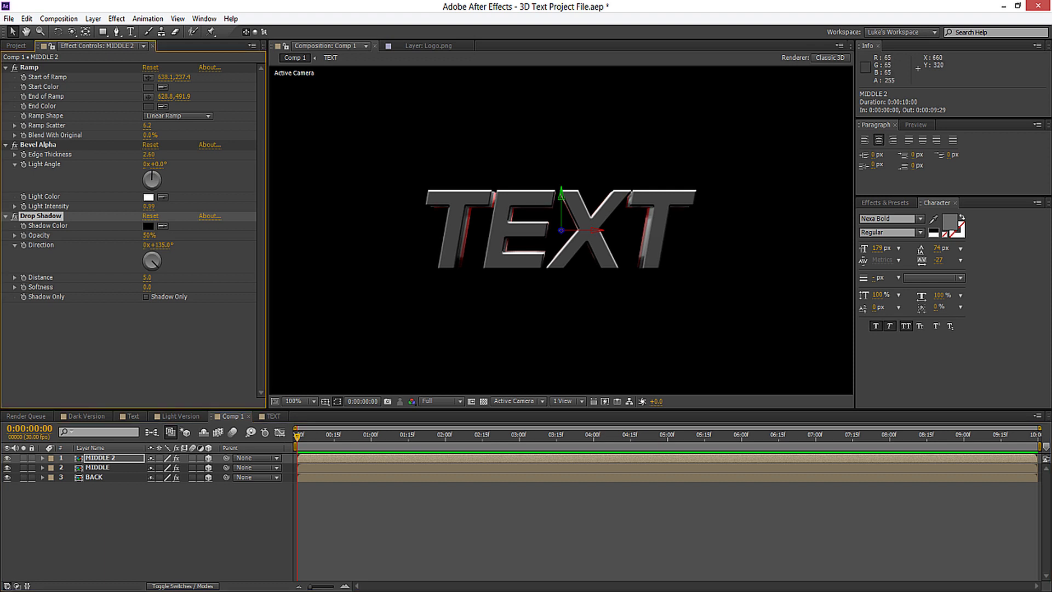
left_click_drag(148, 235, 164, 235)
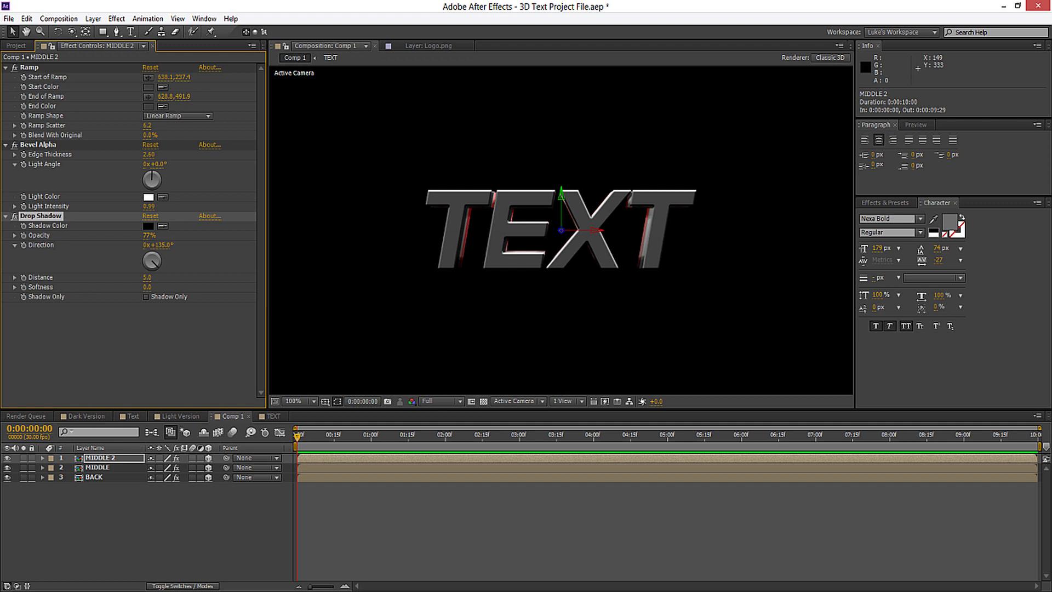
mouse_move(147, 278)
left_mouse_down()
mouse_move(136, 278)
mouse_move(155, 286)
left_mouse_up()
left_click_drag(149, 235, 159, 235)
left_click_drag(147, 278, 150, 278)
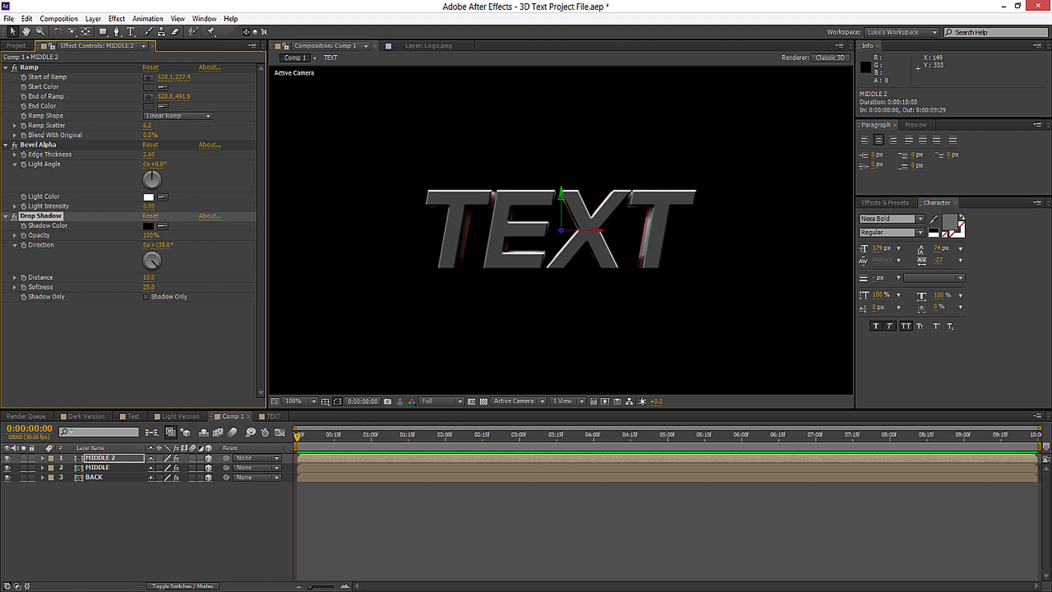
scroll(527, 357, "down", 2)
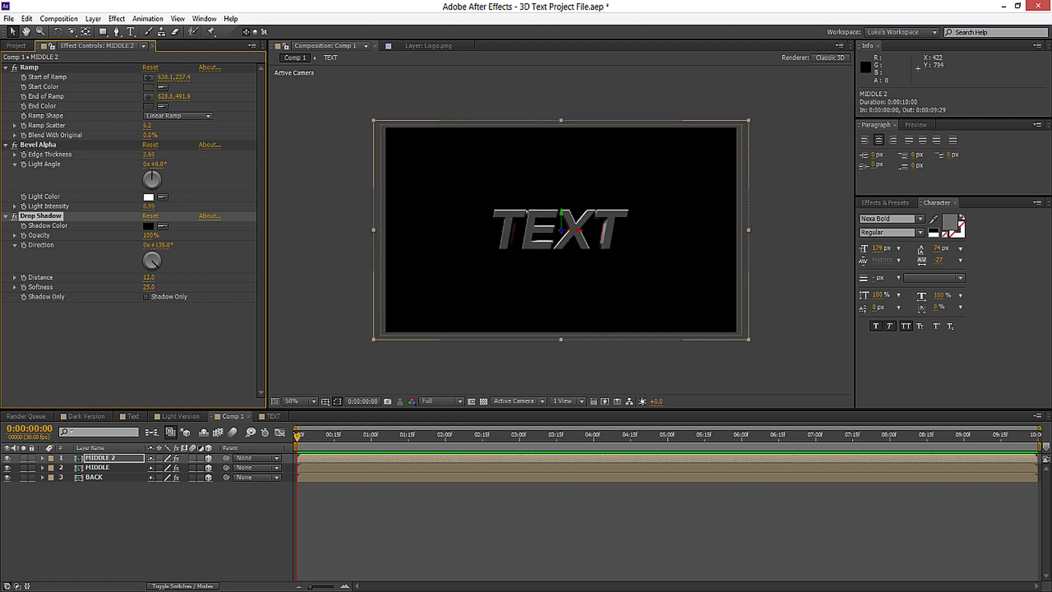
left_click(527, 357)
scroll(527, 356, "up", 2)
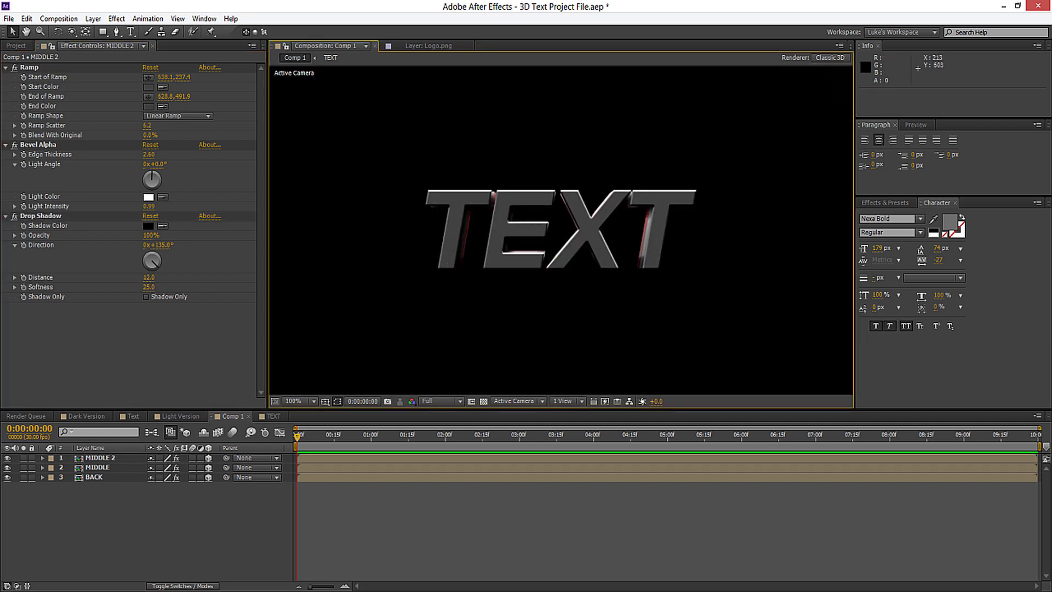
Solo BACK, MIDDLE and MIDDLE 2 one after another to review how the layers build up.
left_click(23, 477)
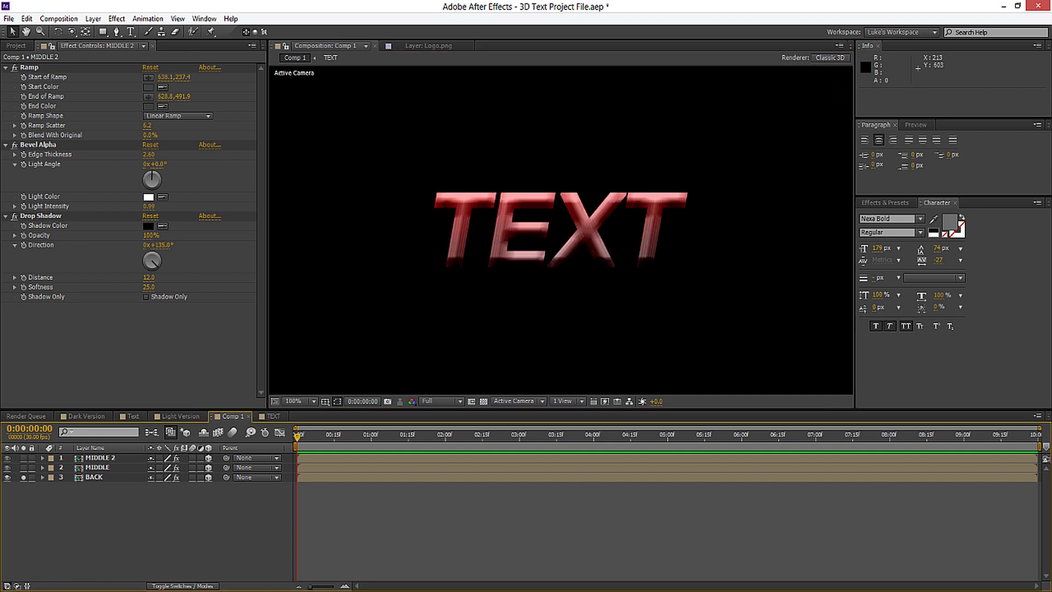
left_click(23, 467)
left_click(23, 458)
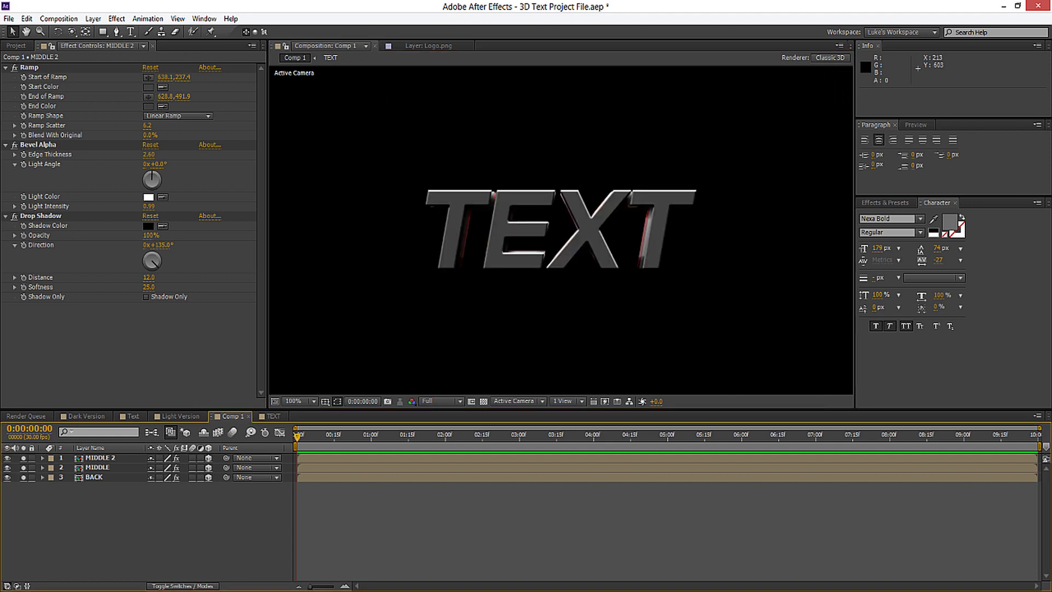
Duplicate MIDDLE 2, rename the copy FRONT, and turn off solo on all four layers.
left_click(99, 458)
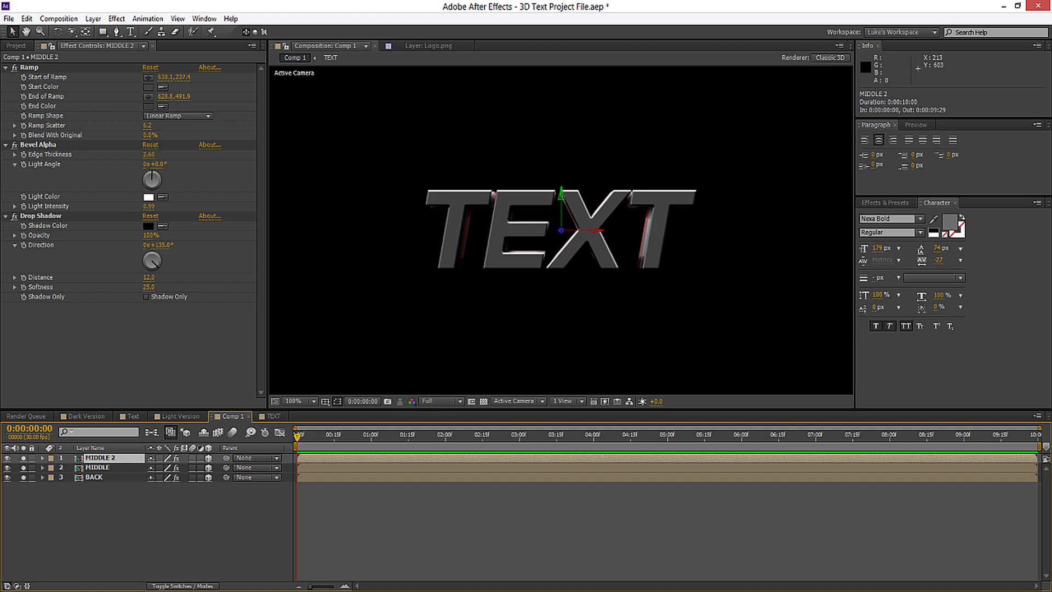
key("ctrl+d")
type("FRONT")
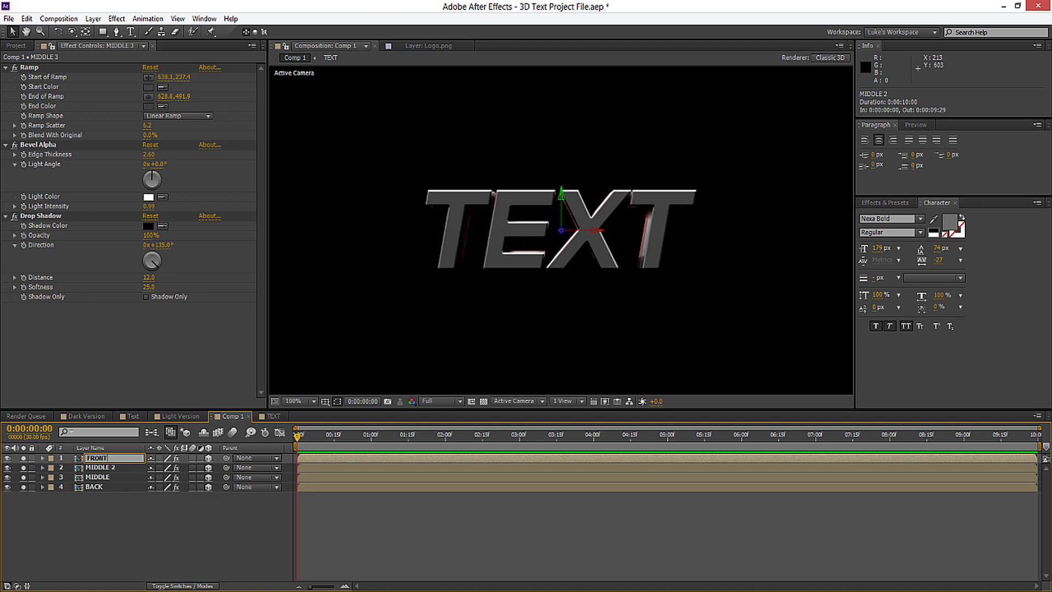
key("Return")
left_click_drag(23, 458, 23, 487)
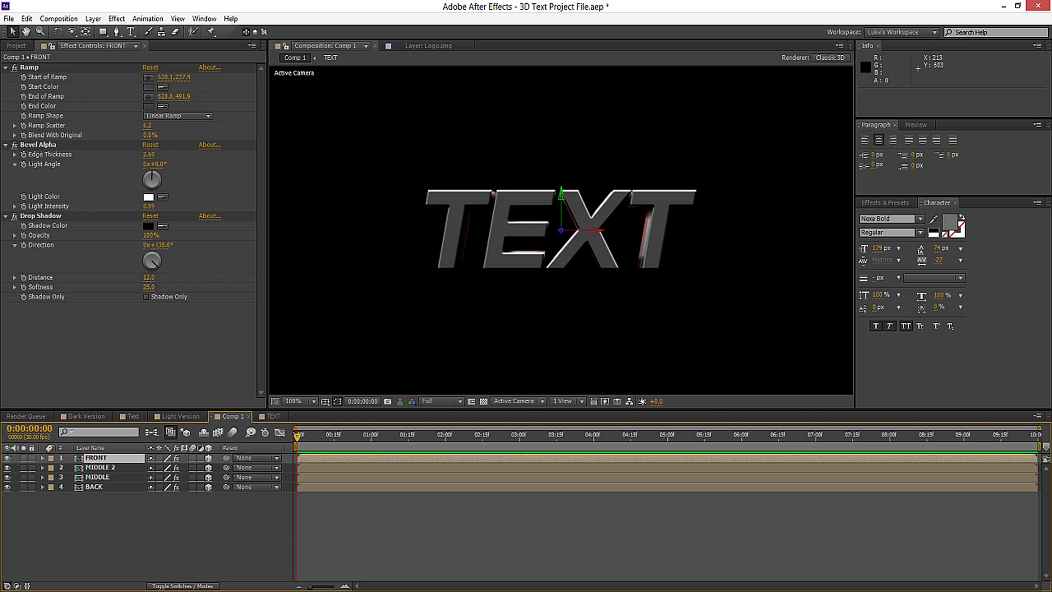
Remove all copied effects from FRONT and apply a fresh Ramp effect to it.
key("ctrl+a")
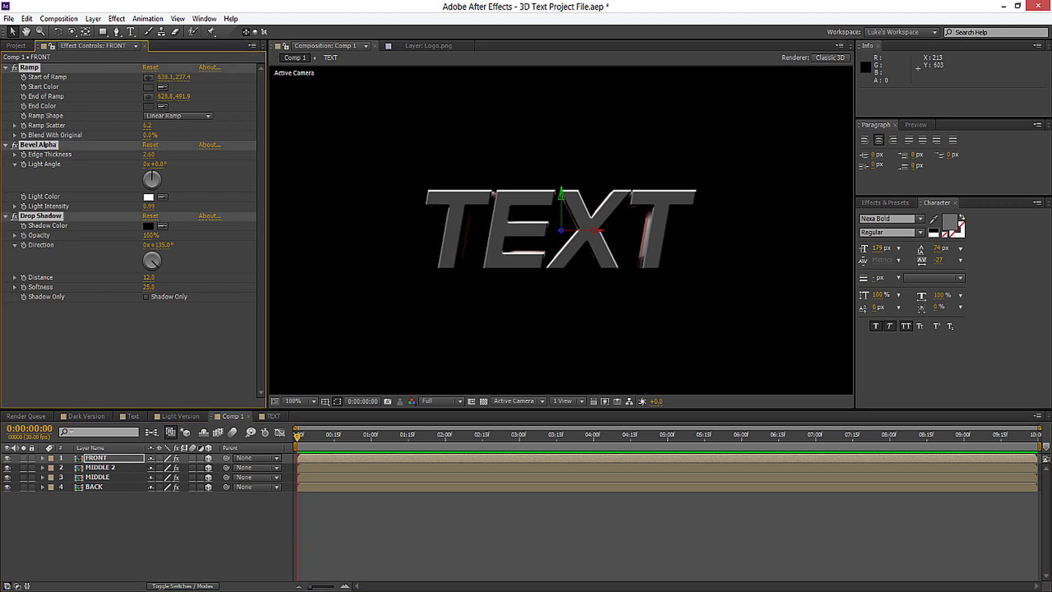
key("Delete")
left_click(116, 18)
mouse_move(137, 160)
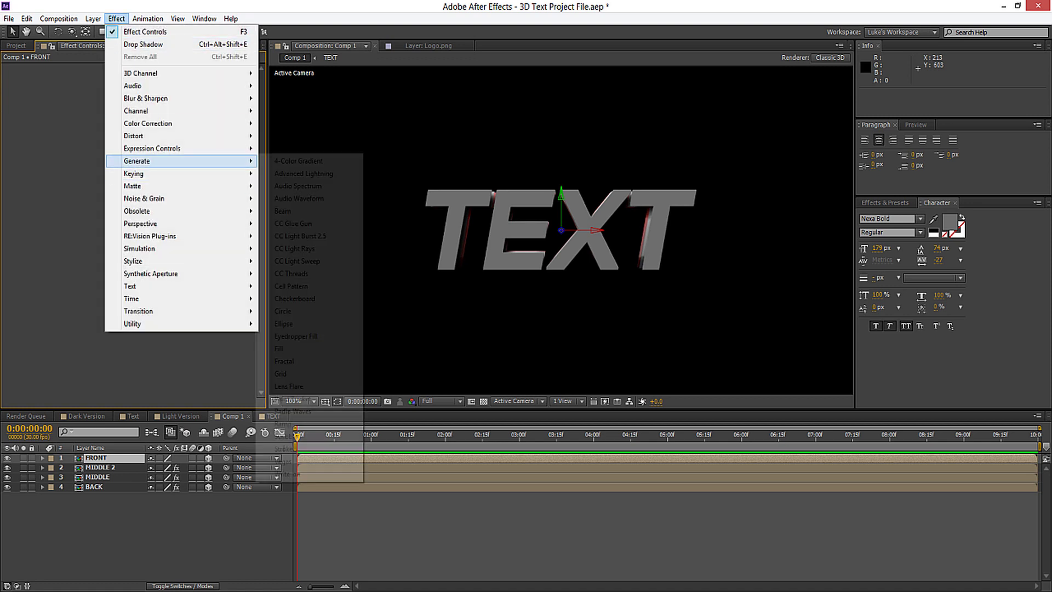
left_click(299, 395)
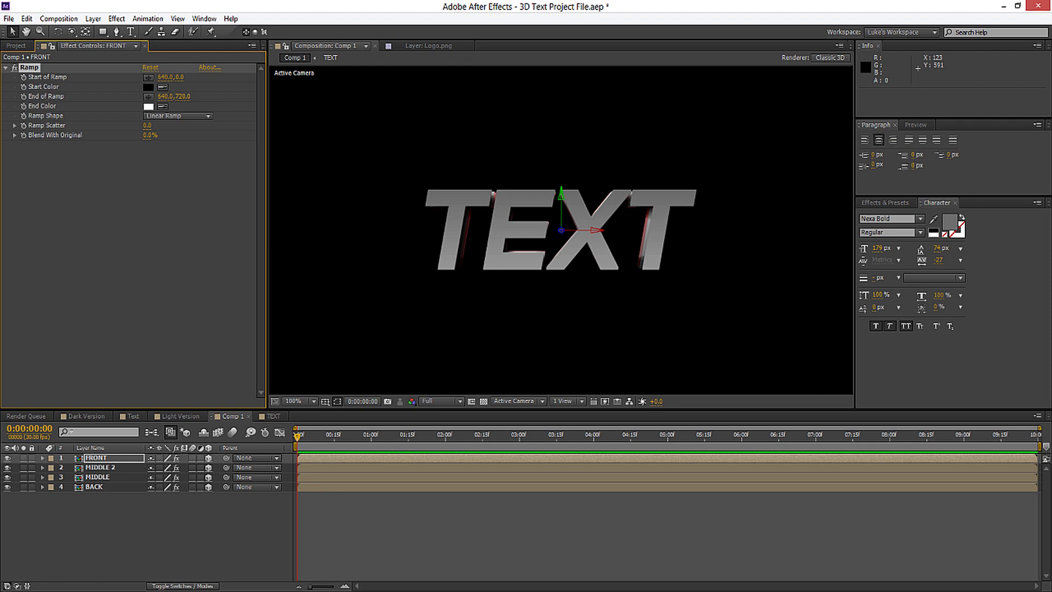
Set the FRONT ramp's start color to light grey and its end color to a medium grey.
left_click(148, 105)
left_click(70, 317)
mouse_move(70, 317)
left_mouse_down()
mouse_move(35, 260)
mouse_move(34, 211)
mouse_move(34, 244)
mouse_move(35, 226)
left_mouse_up()
left_click(274, 205)
left_click(148, 86)
key("Return")
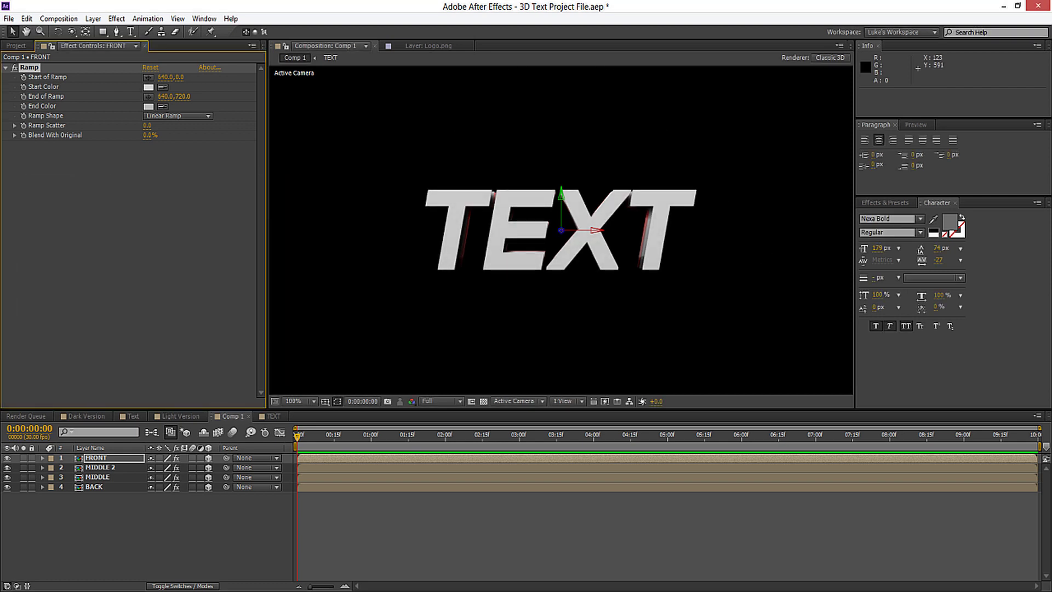
left_click(148, 106)
key("Return")
Move the FRONT ramp's start point to about 636, 232 and its end point to about 636, 458.
key("comma")
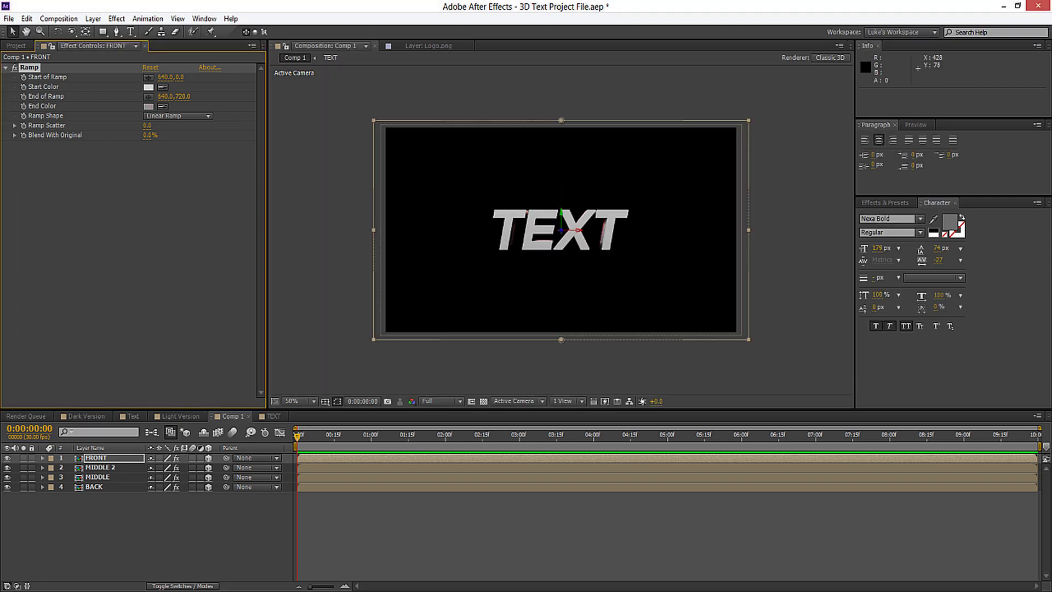
left_click_drag(560, 127, 560, 195)
left_click_drag(561, 329, 560, 257)
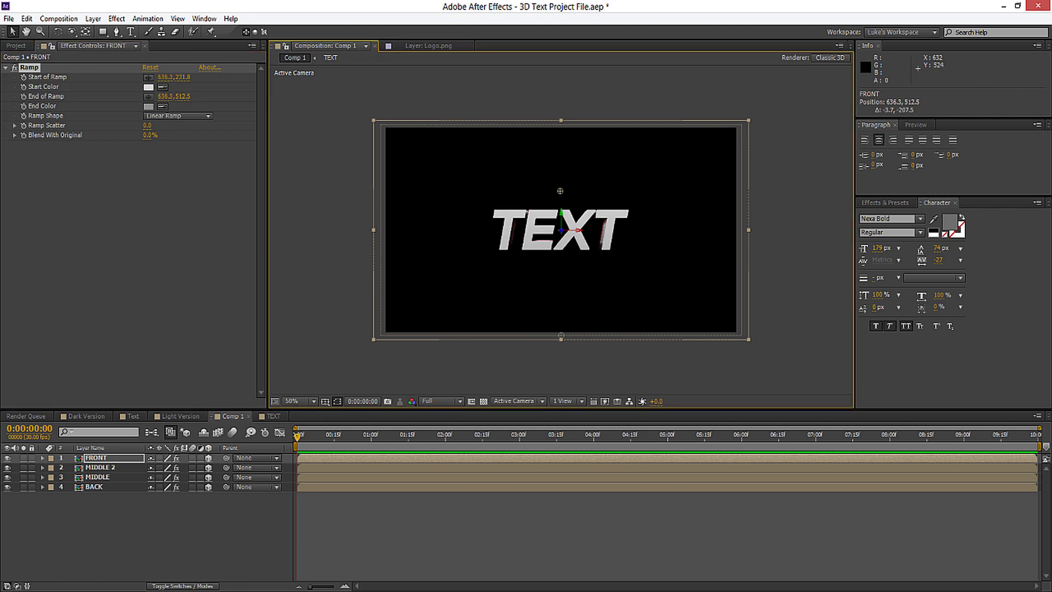
key("period")
Apply Bevel Alpha to FRONT and set its light angle to 0°.
left_click(116, 18)
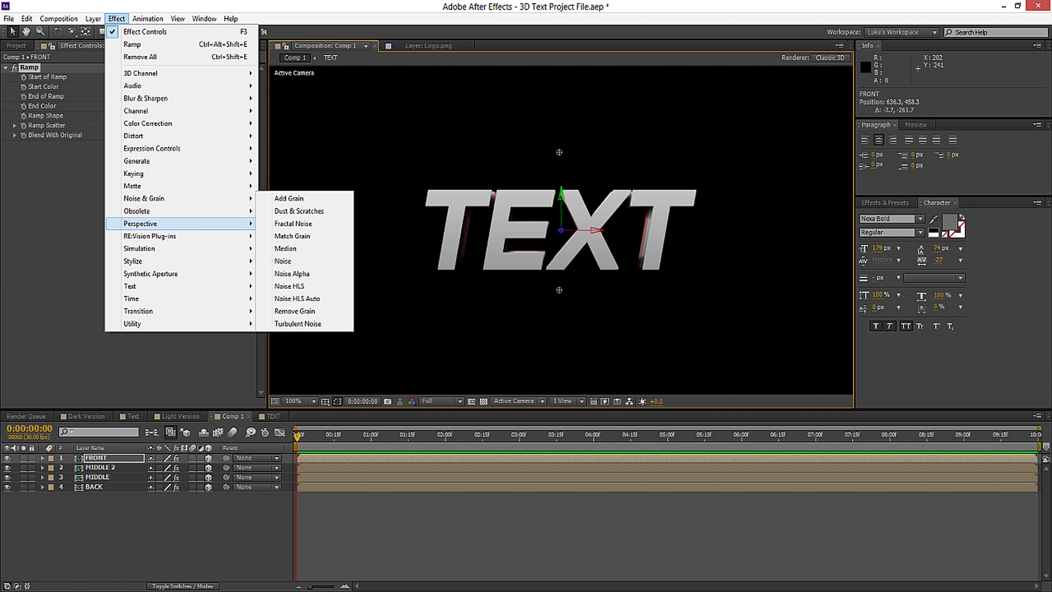
mouse_move(141, 223)
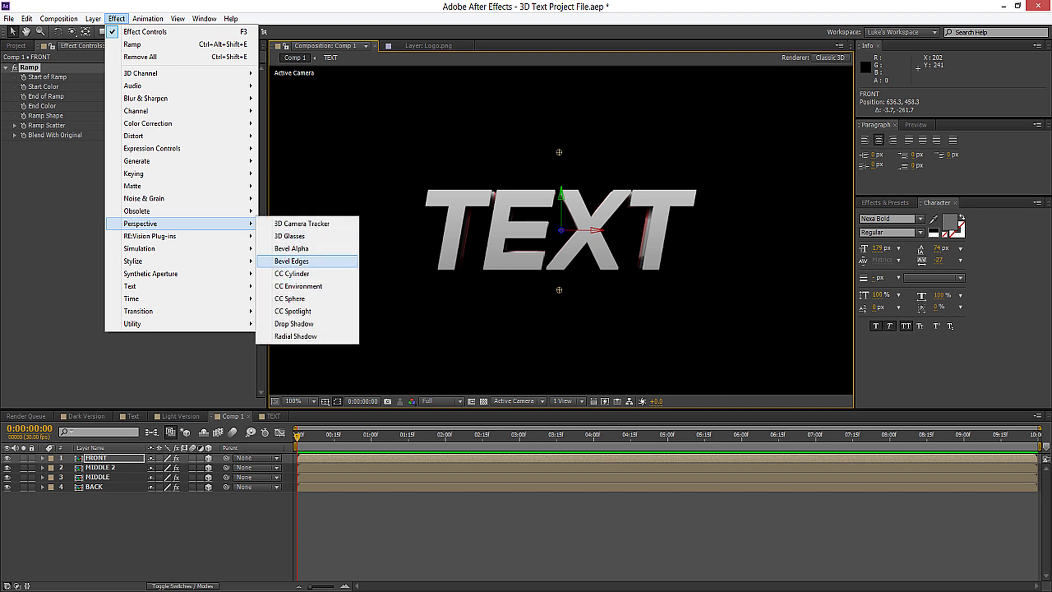
left_click(291, 248)
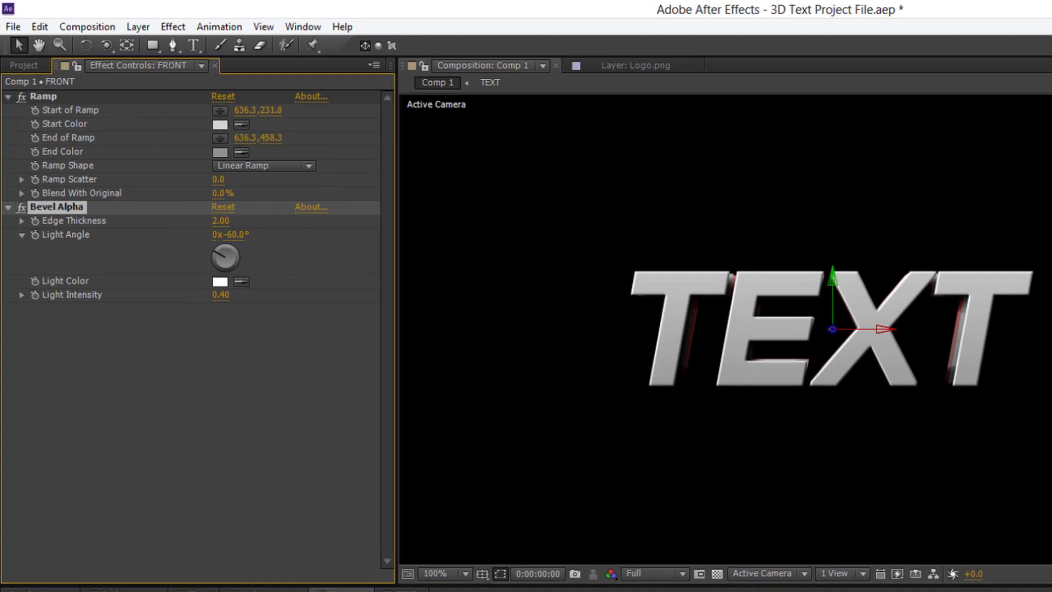
left_click(160, 164)
type("0")
key("Return")
Set the FRONT bevel's edge thickness to 3.60 and light intensity to 1.00, then deselect the layer.
left_click_drag(220, 221, 257, 221)
left_click_drag(221, 295, 263, 294)
mouse_move(221, 220)
left_mouse_down()
mouse_move(206, 221)
mouse_move(225, 220)
left_mouse_up()
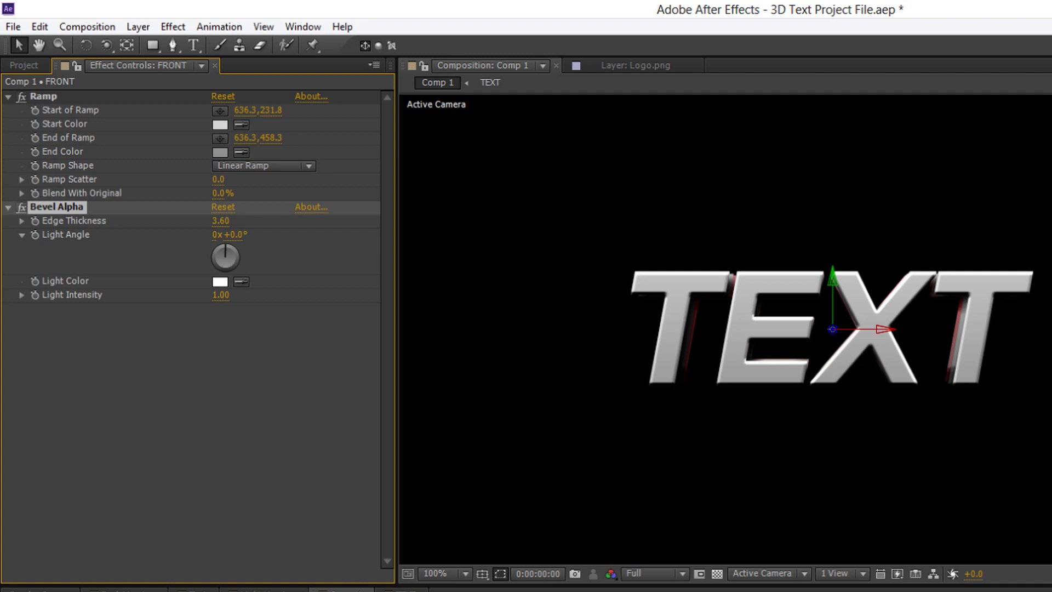
key("ctrl+shift+a")
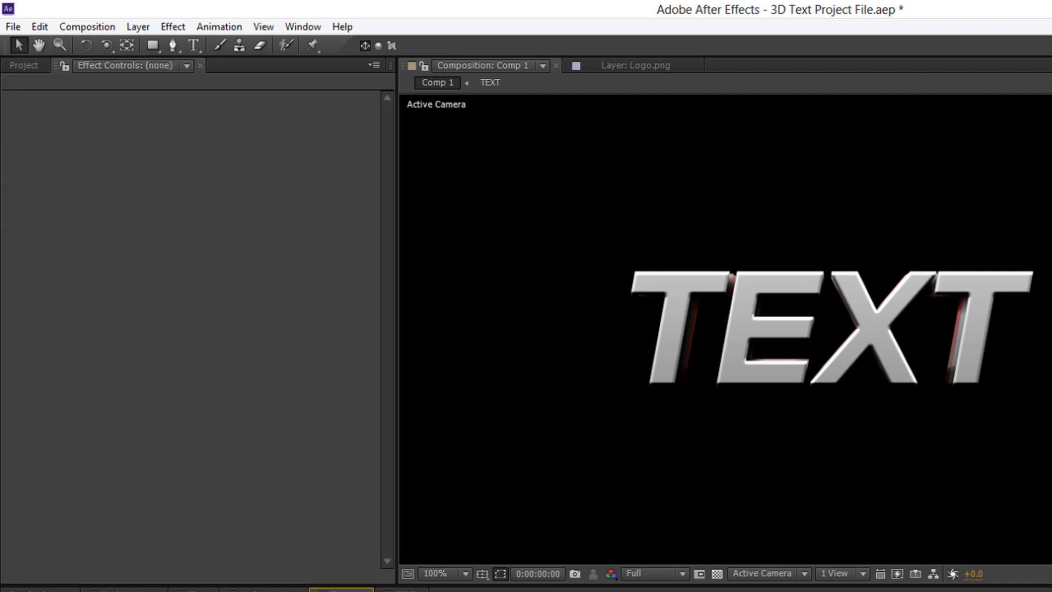
Set the FRONT ramp's end color to light grey DADADA and its start color to near-black.
key("ctrl+Down")
left_click(220, 152)
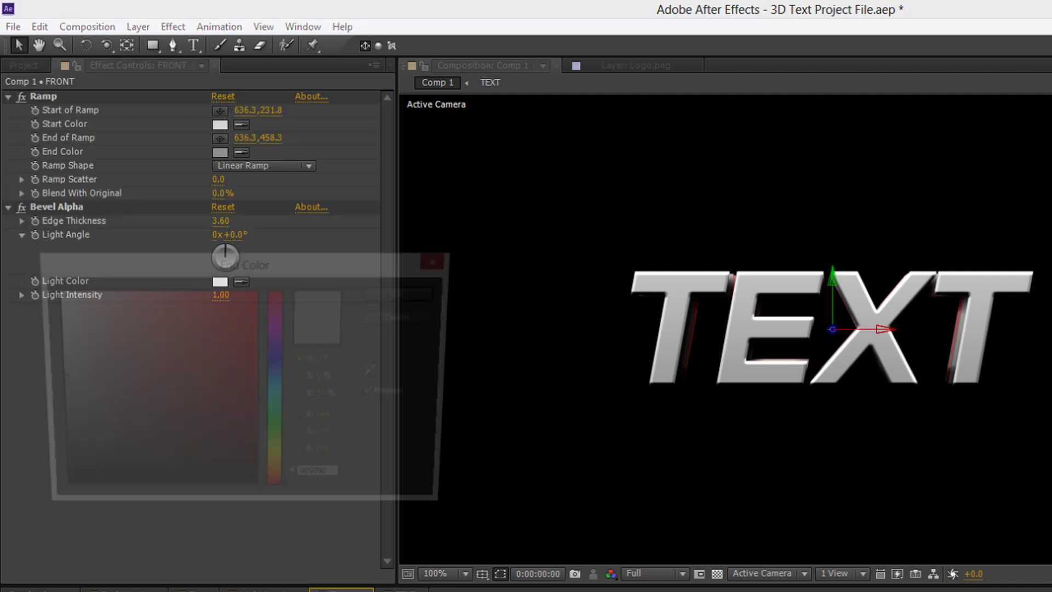
left_click_drag(52, 380, 52, 321)
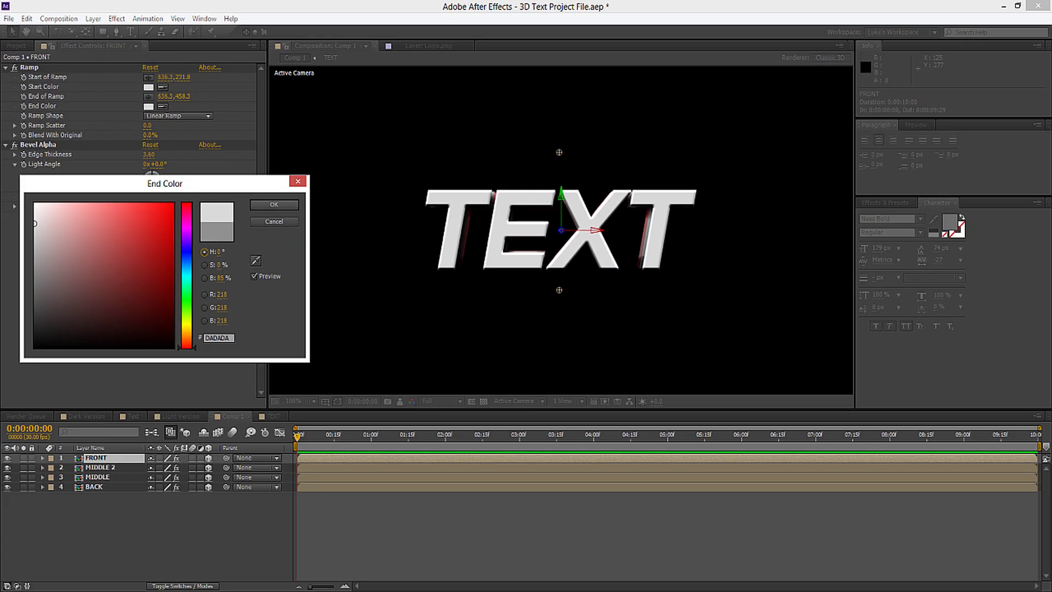
left_click(274, 205)
left_click(148, 87)
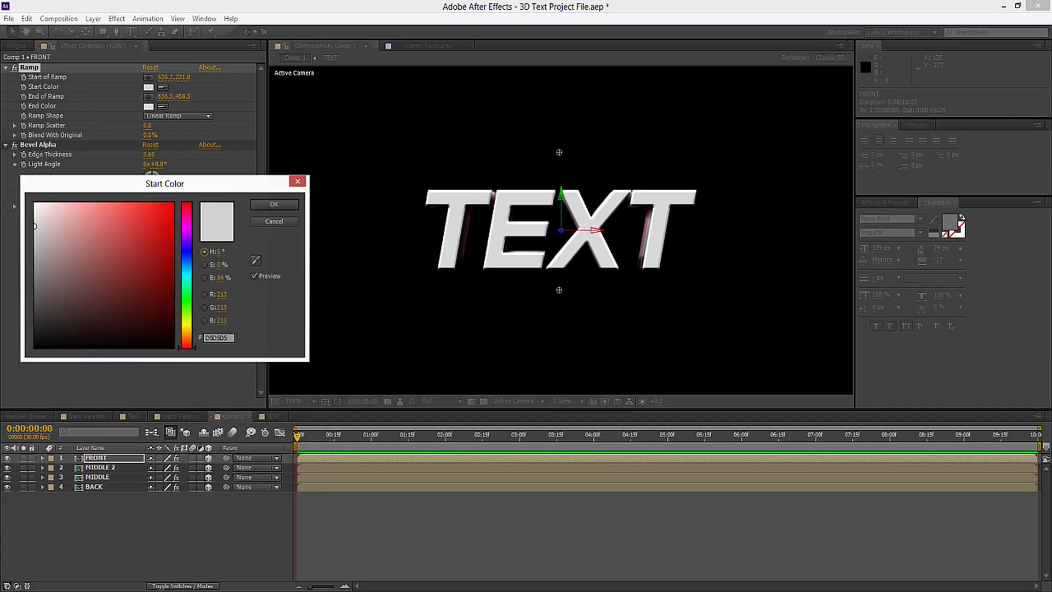
left_click(34, 338)
left_click(274, 204)
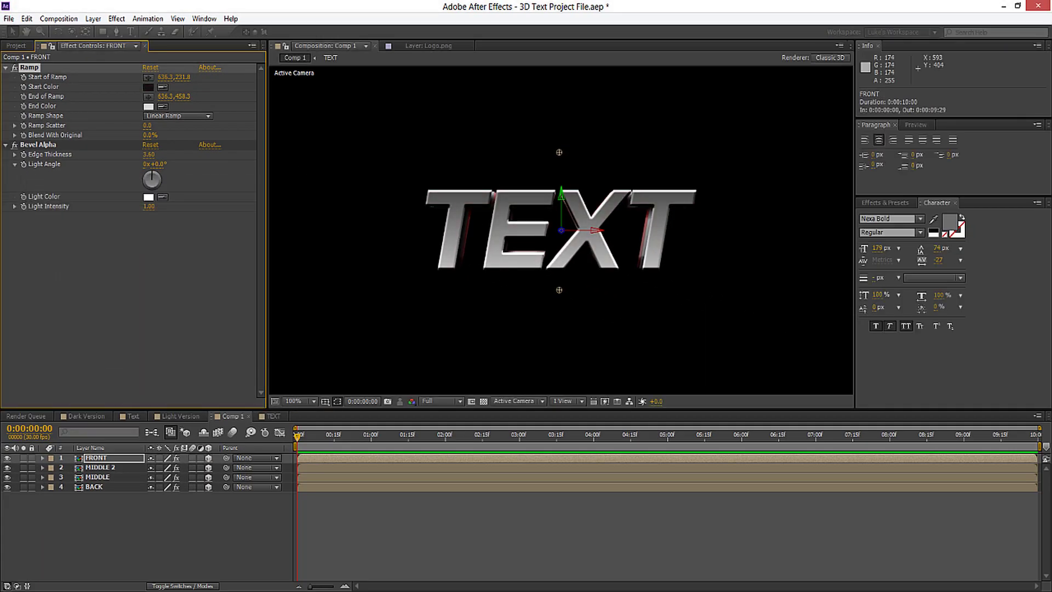
Move the FRONT ramp's start to about 641, 265 and its end to about 636, 436, and set the end color to A9A9A9.
mouse_move(559, 152)
left_mouse_down()
mouse_move(559, 192)
mouse_move(562, 171)
left_mouse_up()
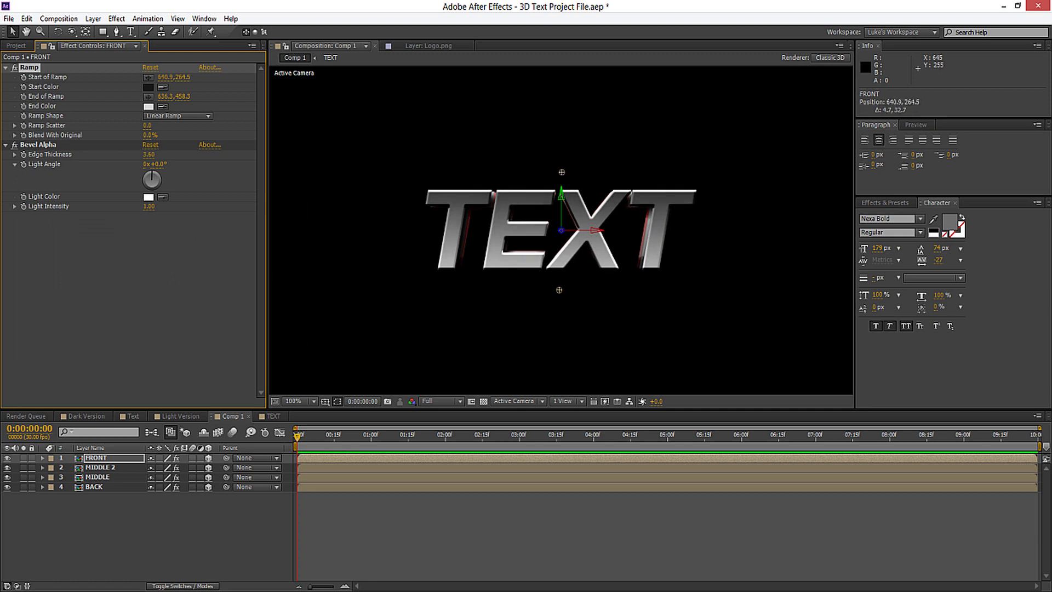
mouse_move(560, 290)
left_mouse_down()
mouse_move(560, 267)
mouse_move(560, 276)
left_mouse_up()
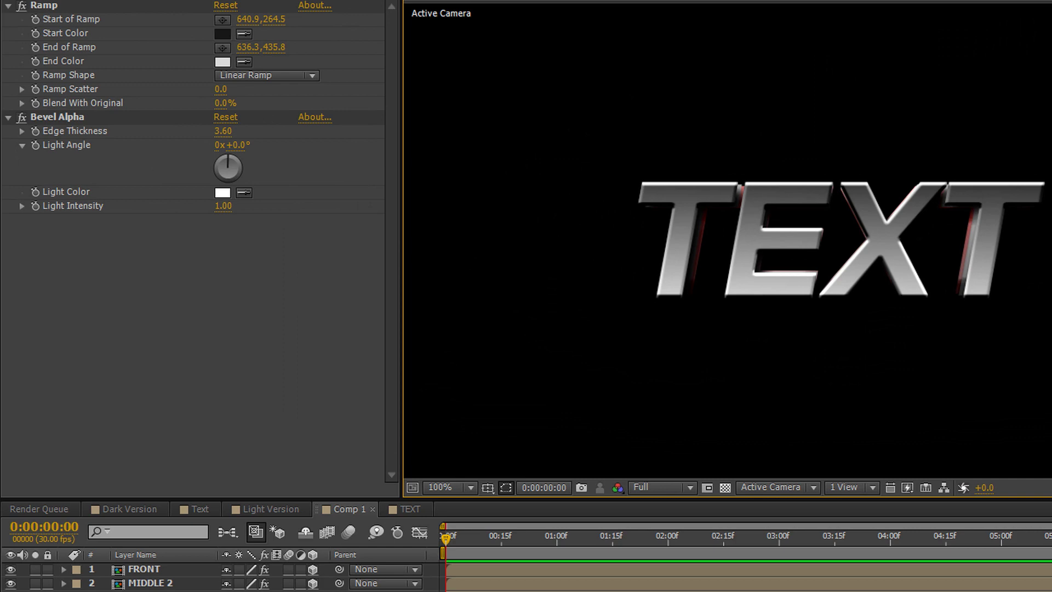
left_click(170, 93)
left_click_drag(40, 225, 52, 273)
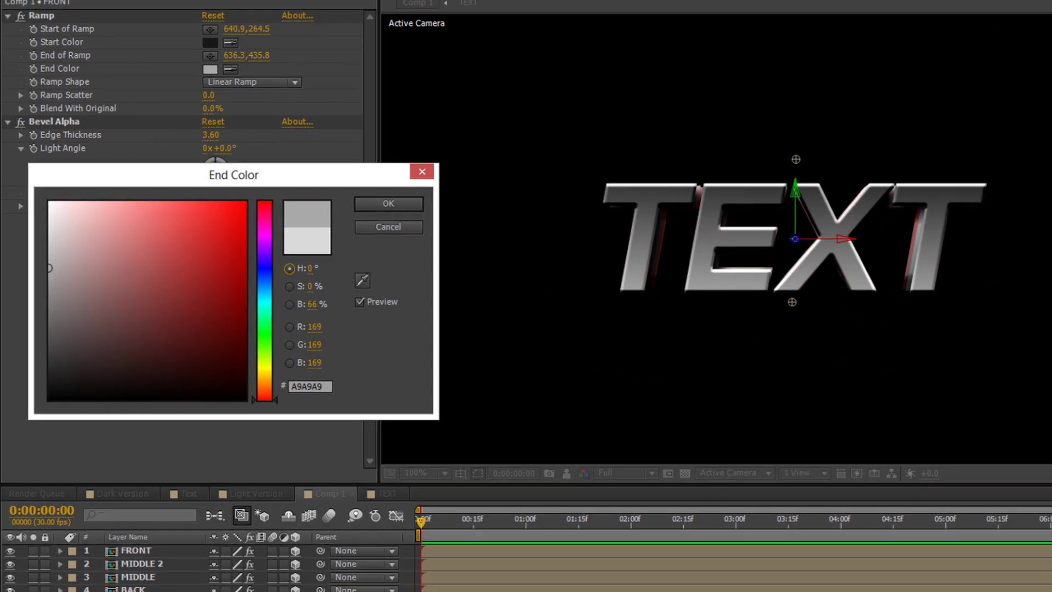
key("Return")
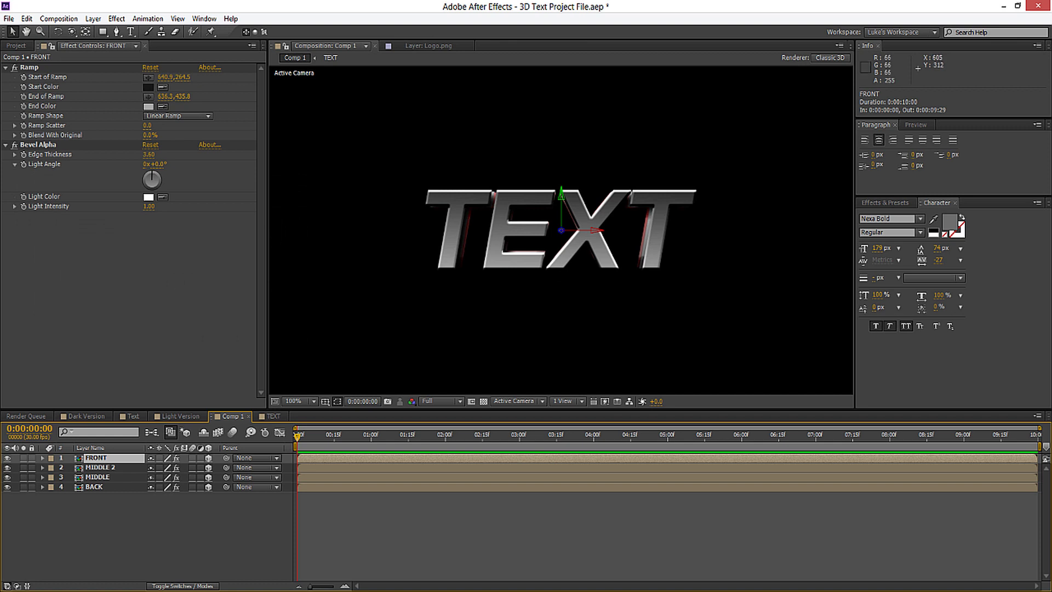
left_click(131, 301)
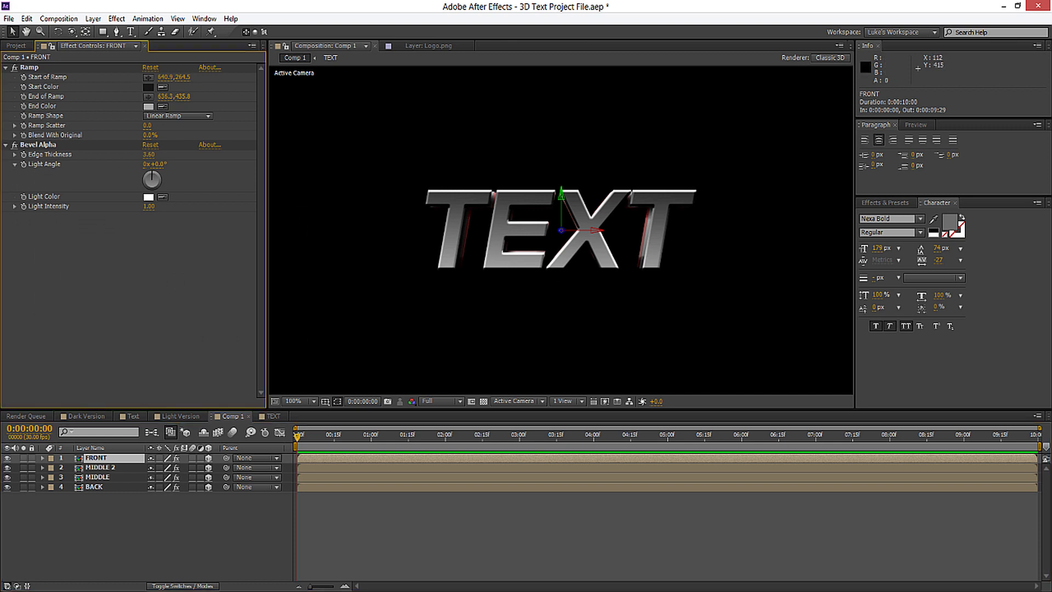
Apply CC Light Sweep to FRONT with its center at about 560, 382, direction -35° and sweep intensity 84.
left_click(116, 18)
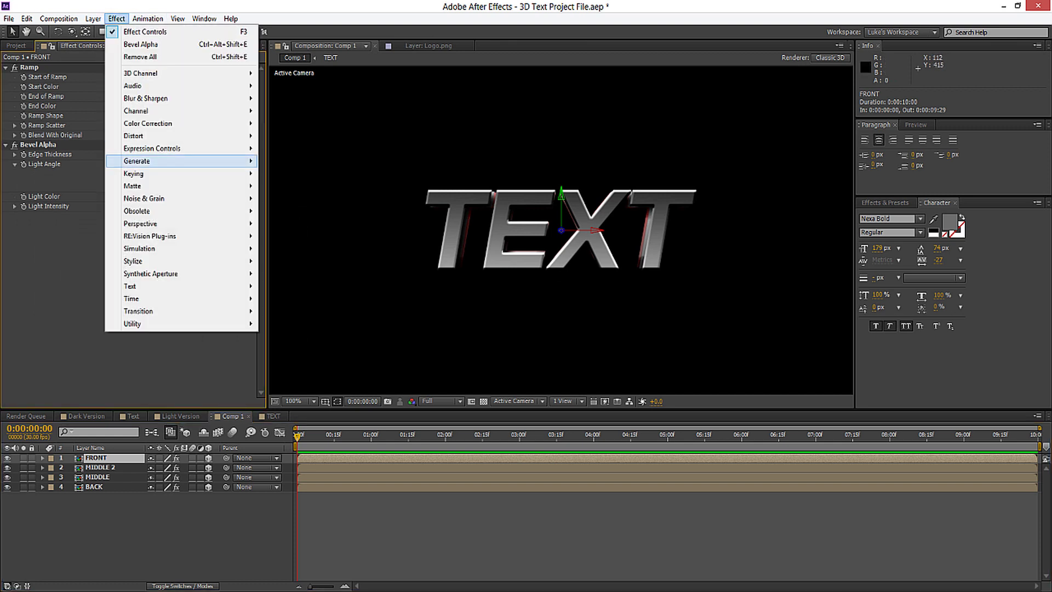
mouse_move(181, 160)
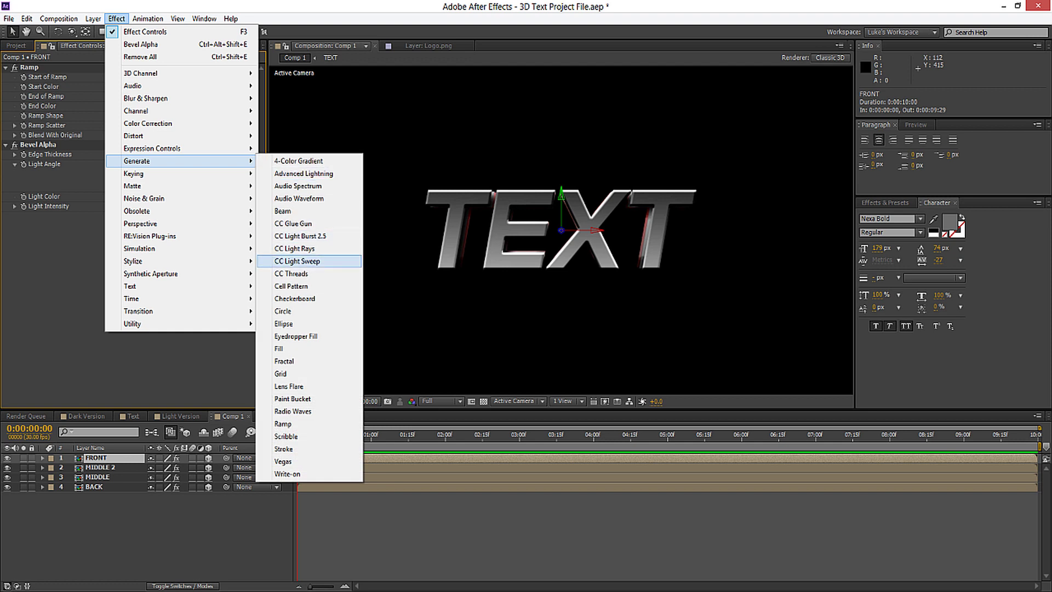
left_click(297, 260)
left_click_drag(561, 120, 514, 242)
left_click_drag(155, 235, 144, 235)
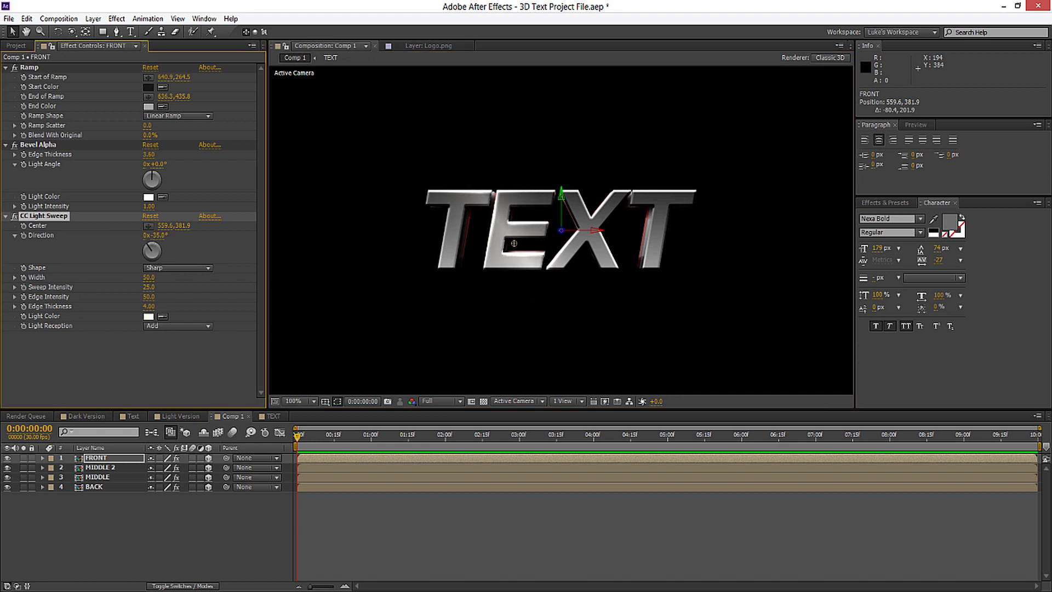
left_click_drag(149, 287, 165, 286)
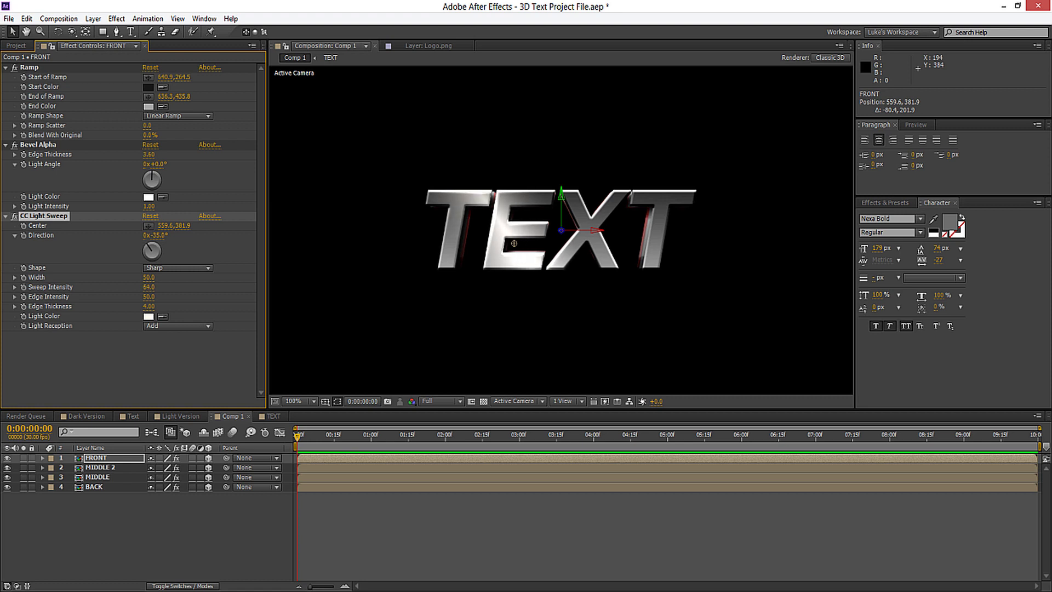
Set the FRONT light sweep's sweep intensity to 73, edge intensity to 38 and edge thickness to 5.40.
left_click_drag(149, 287, 163, 306)
scroll(461, 213, "up", 1)
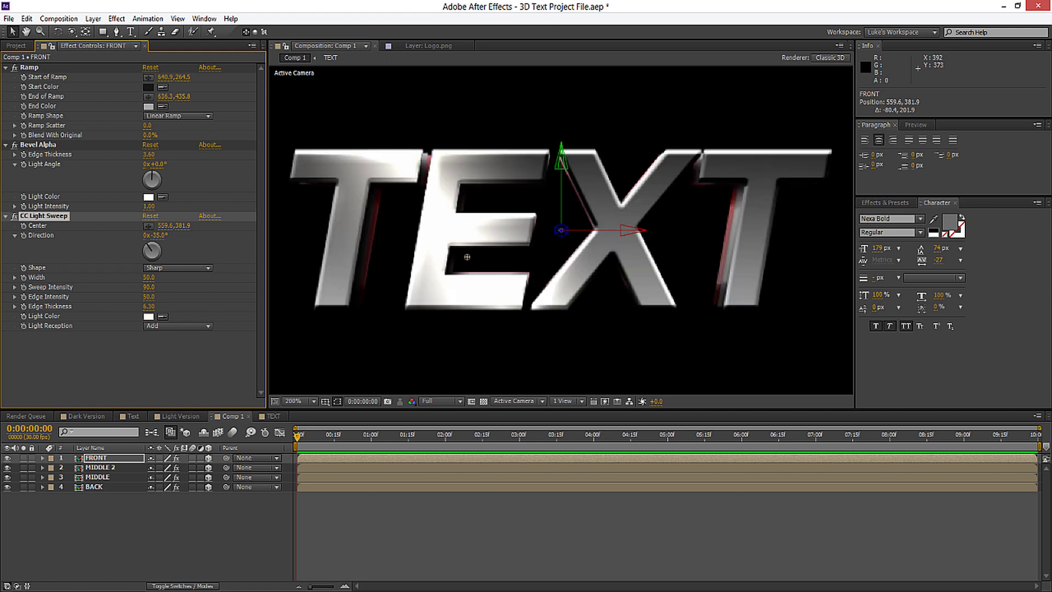
scroll(462, 213, "up", 1)
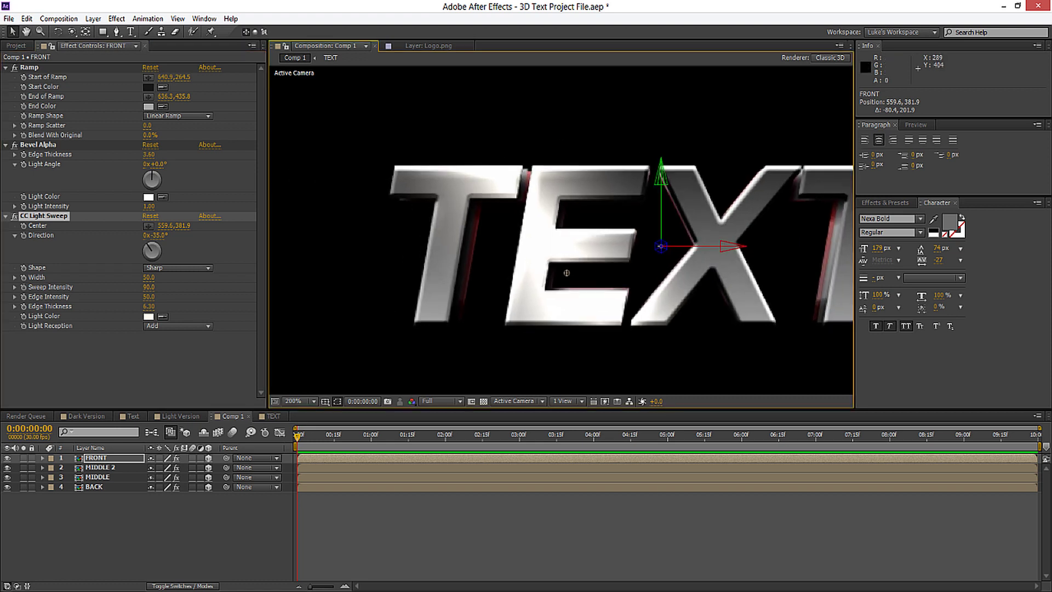
left_click_drag(148, 306, 154, 297)
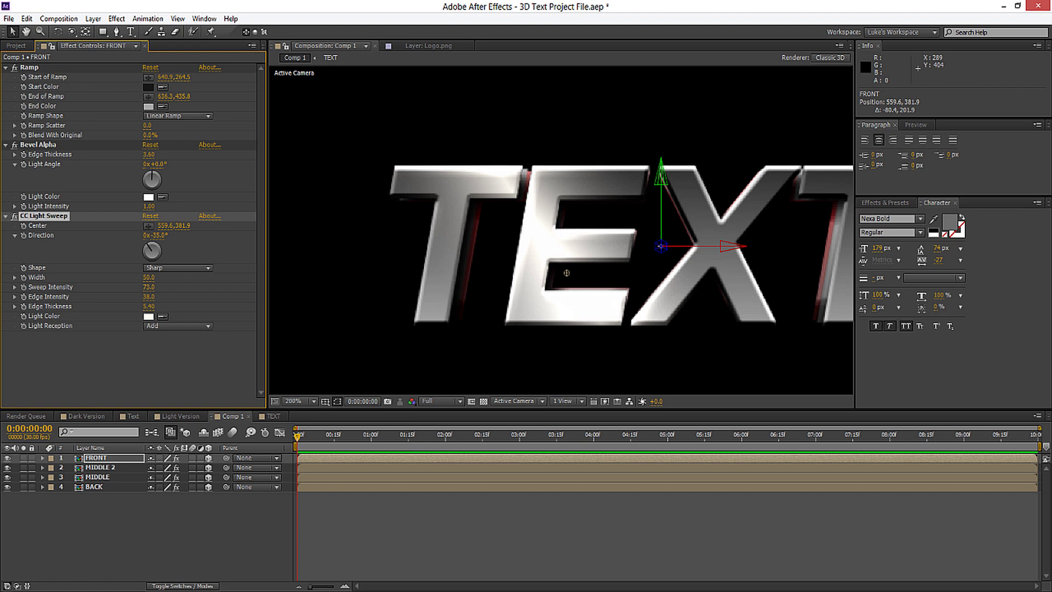
key("comma")
left_click_drag(360, 232, 302, 224)
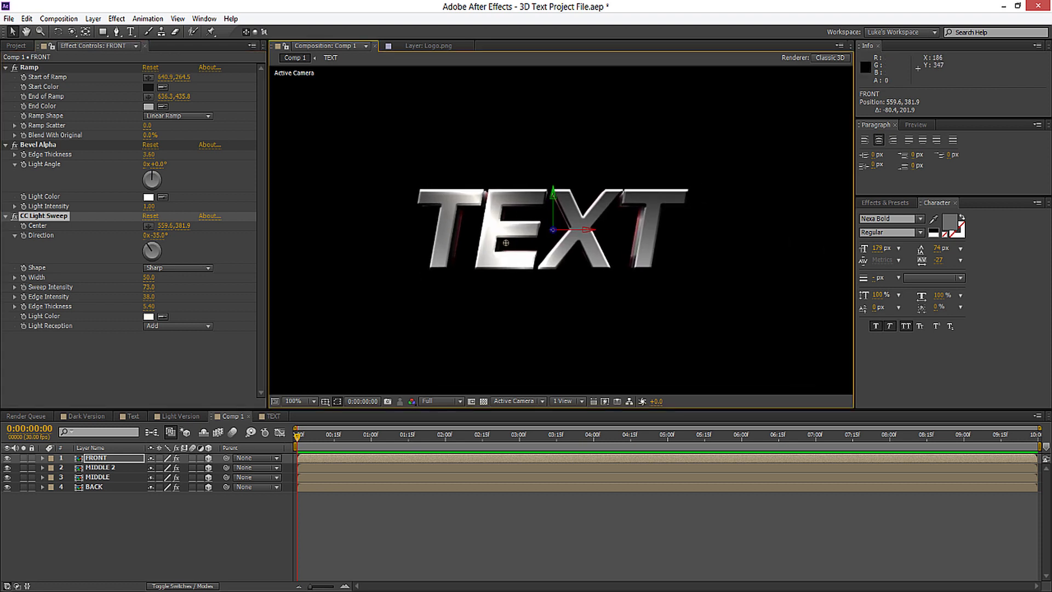
Duplicate FRONT's CC Light Sweep, move the copy's center to about 797, 327 and set its direction to 41°.
key("ctrl+a")
key("ctrl+grave")
left_click(44, 87)
key("ctrl+d")
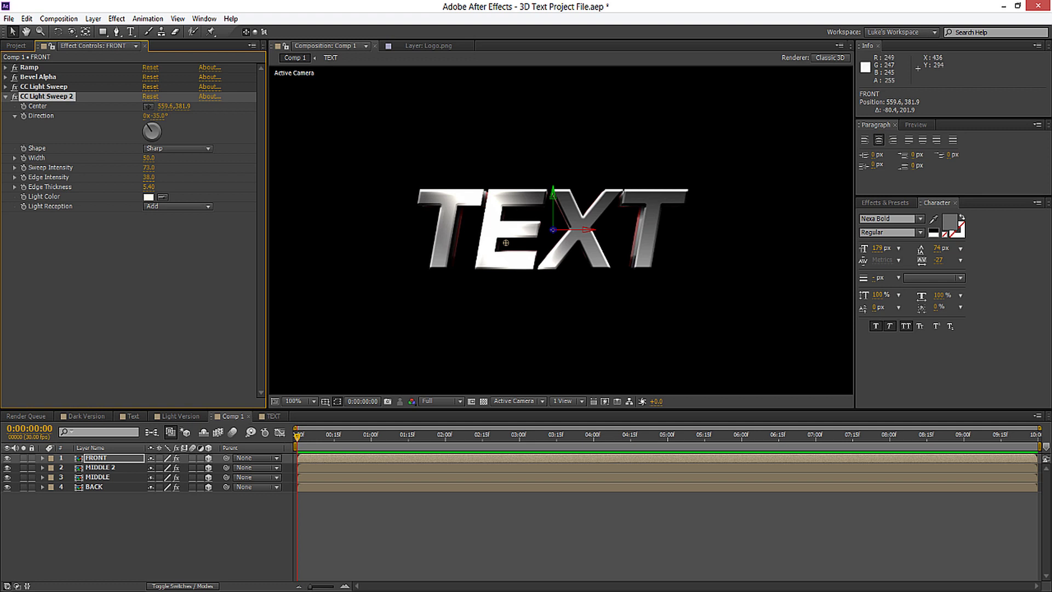
left_click_drag(506, 243, 668, 215)
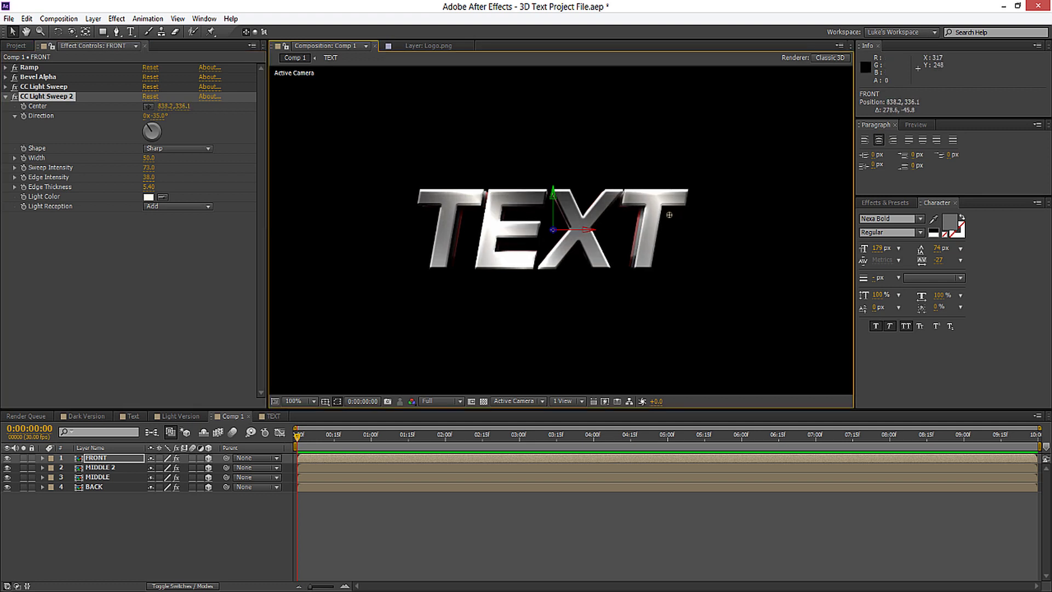
left_click_drag(148, 126, 157, 125)
left_click_drag(669, 215, 646, 209)
key("comma")
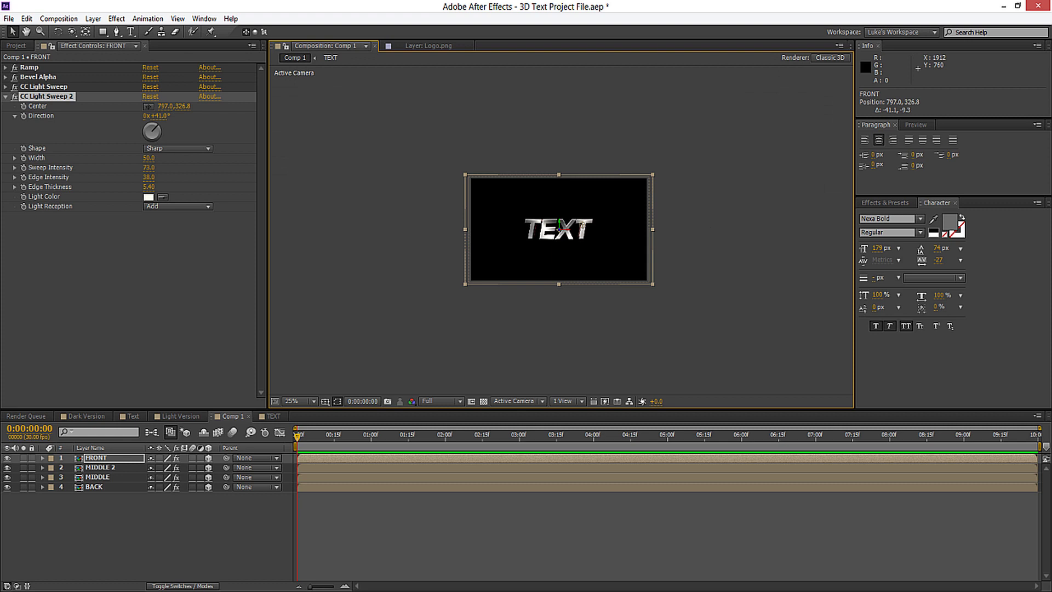
key("F2")
key("period")
key("comma")
key("period")
left_click_drag(548, 231, 567, 236)
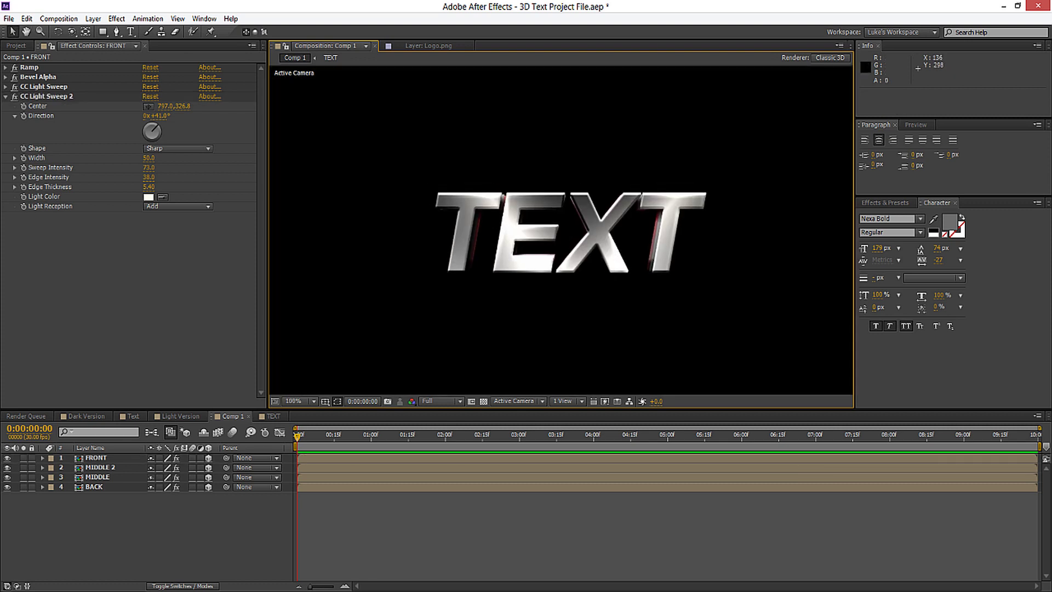
Apply Drop Shadow to FRONT with opacity 28%, distance 33 and softness 24, and deselect the layer.
left_click(47, 96)
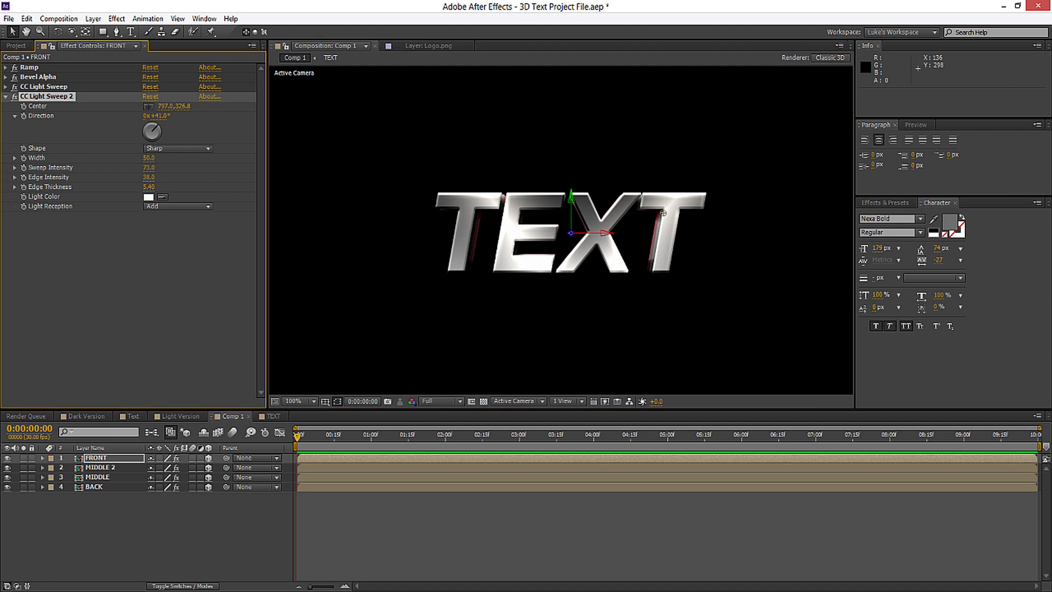
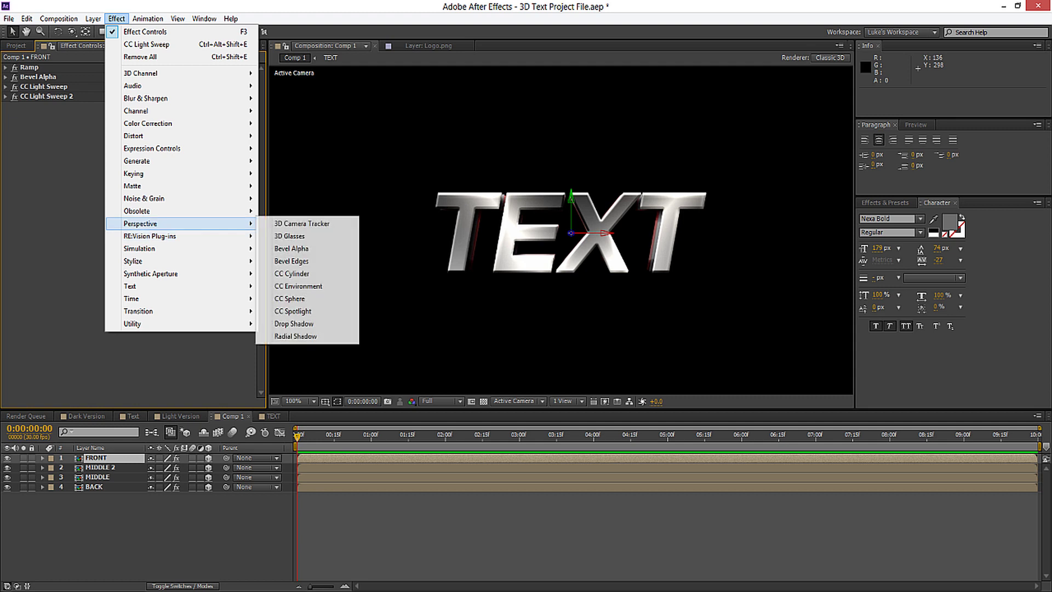
left_click(296, 324)
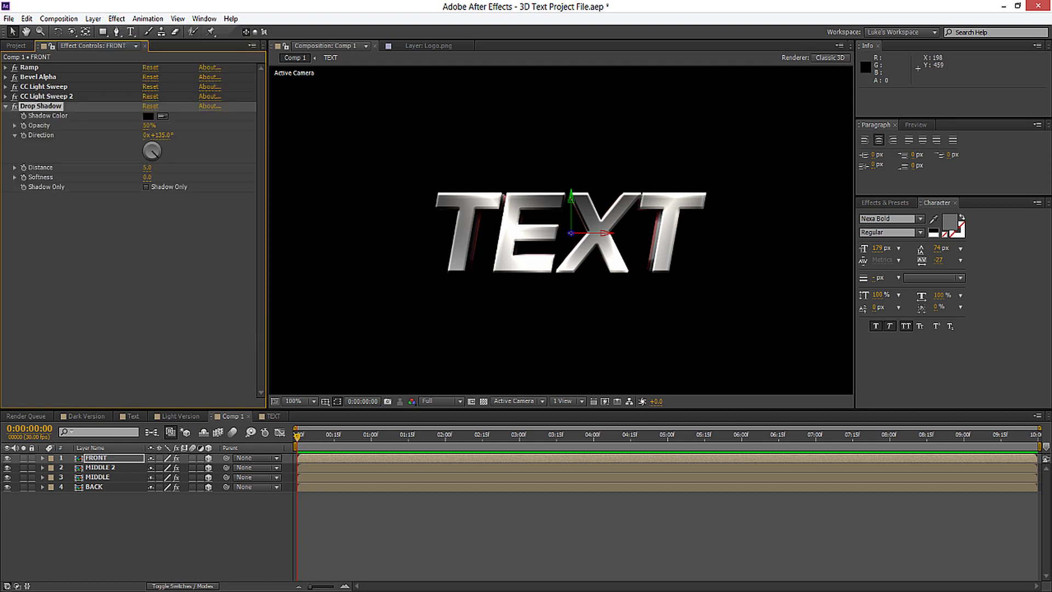
left_click_drag(148, 167, 155, 167)
left_click_drag(149, 125, 135, 125)
left_click_drag(149, 168, 135, 168)
left_click(165, 531)
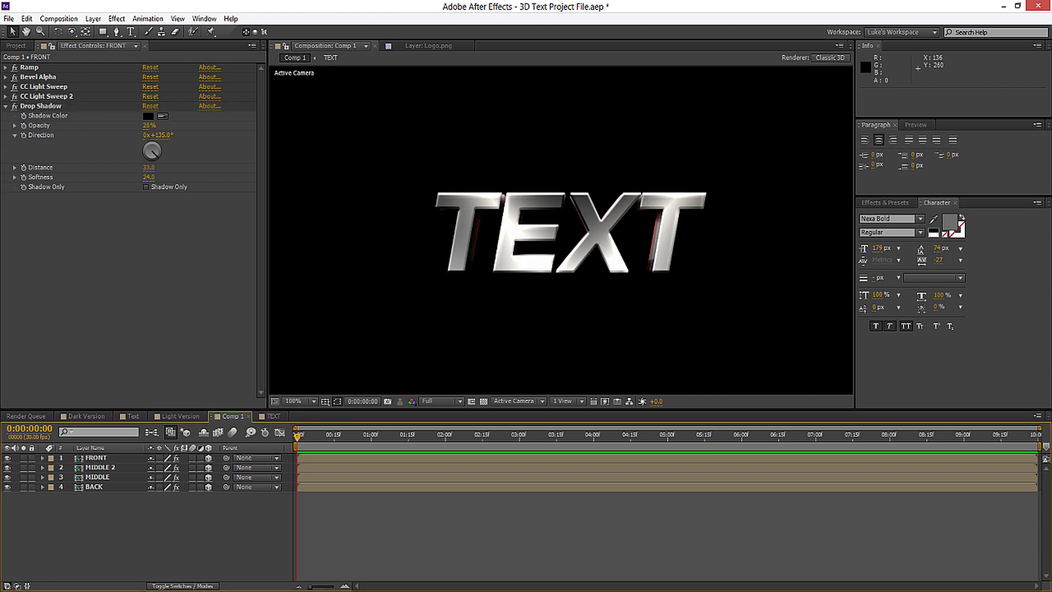
Solo BACK, MIDDLE, MIDDLE 2 and FRONT cumulatively to review how the text builds up, and turn all solos off.
left_click(23, 487)
left_click(23, 477)
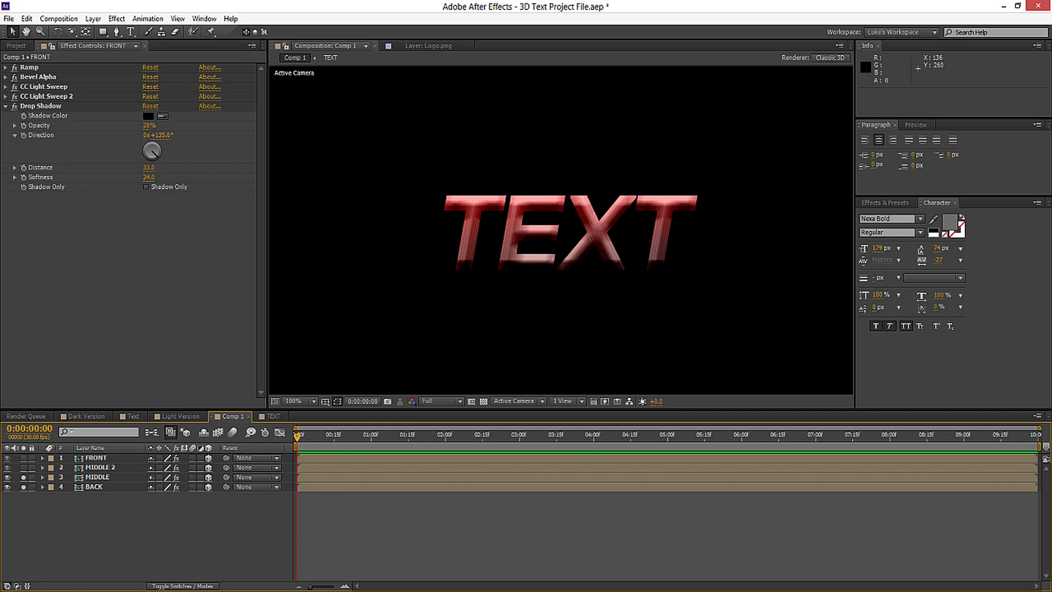
left_click(23, 468)
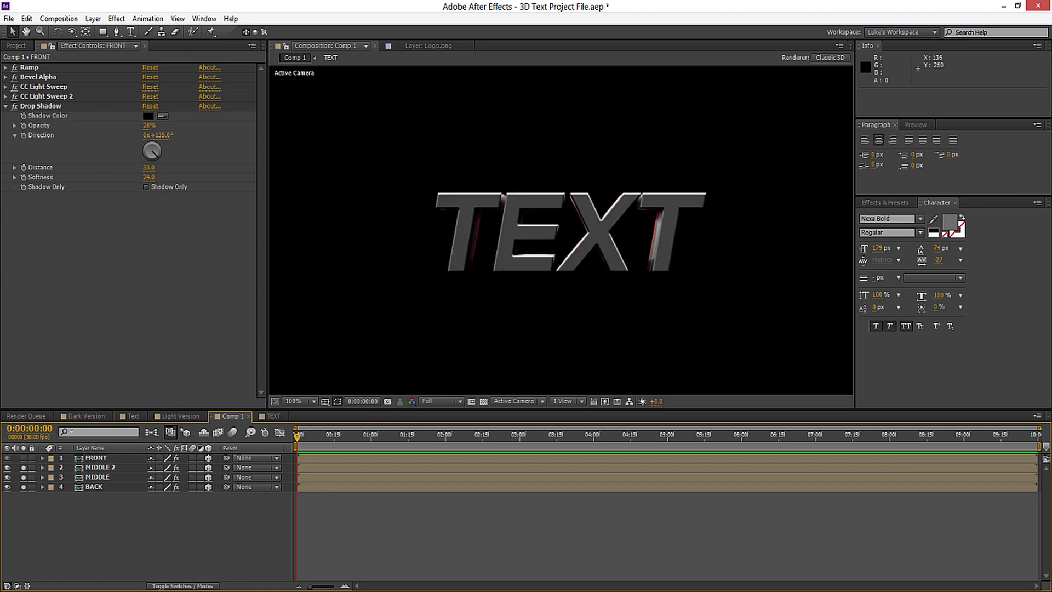
left_click(23, 458)
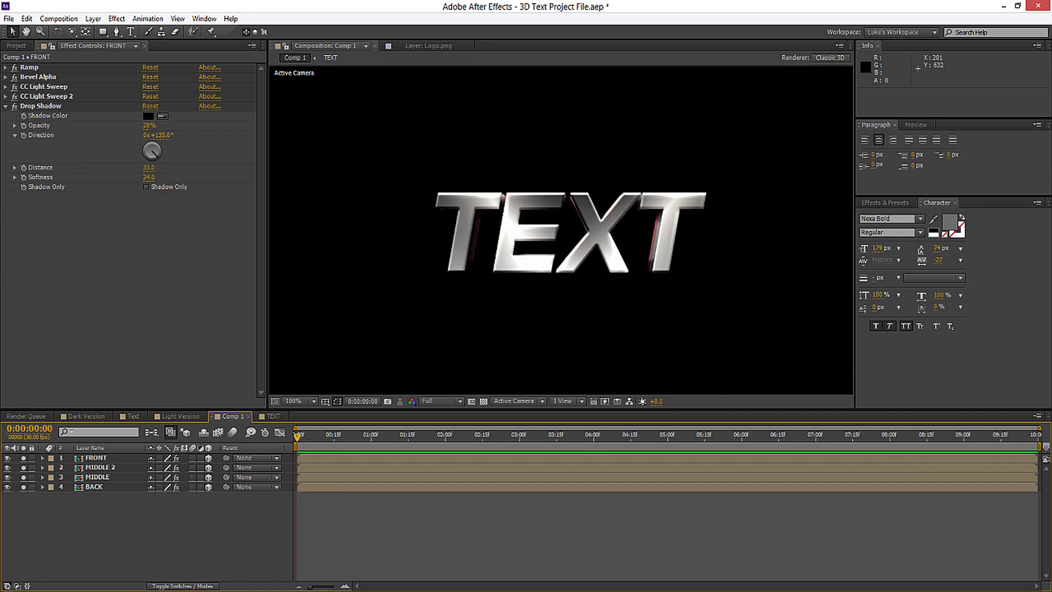
left_click(5, 105)
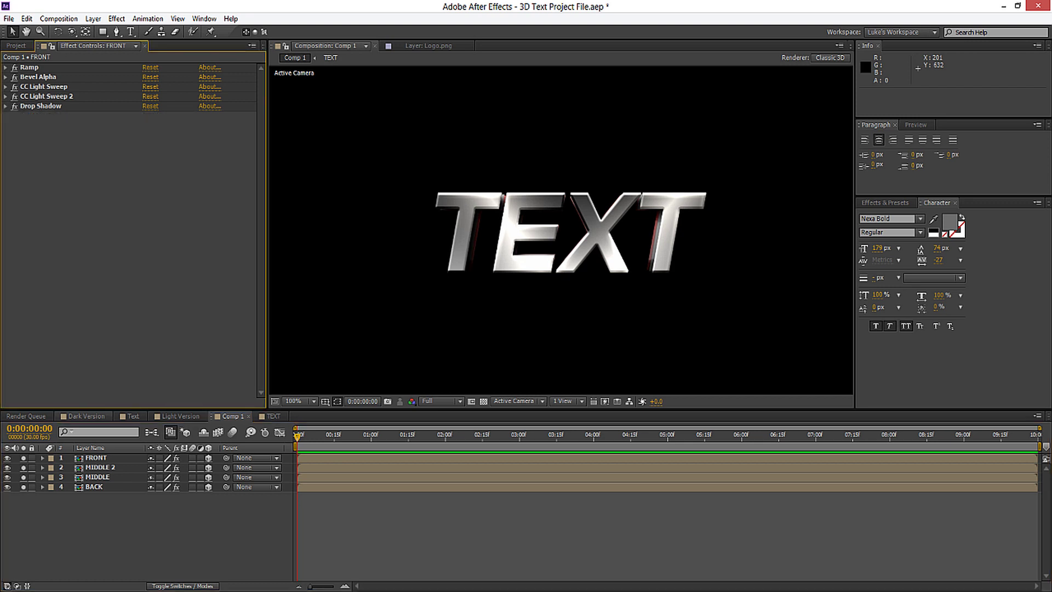
left_click(96, 458)
left_click_drag(23, 457, 24, 477)
left_click(23, 487)
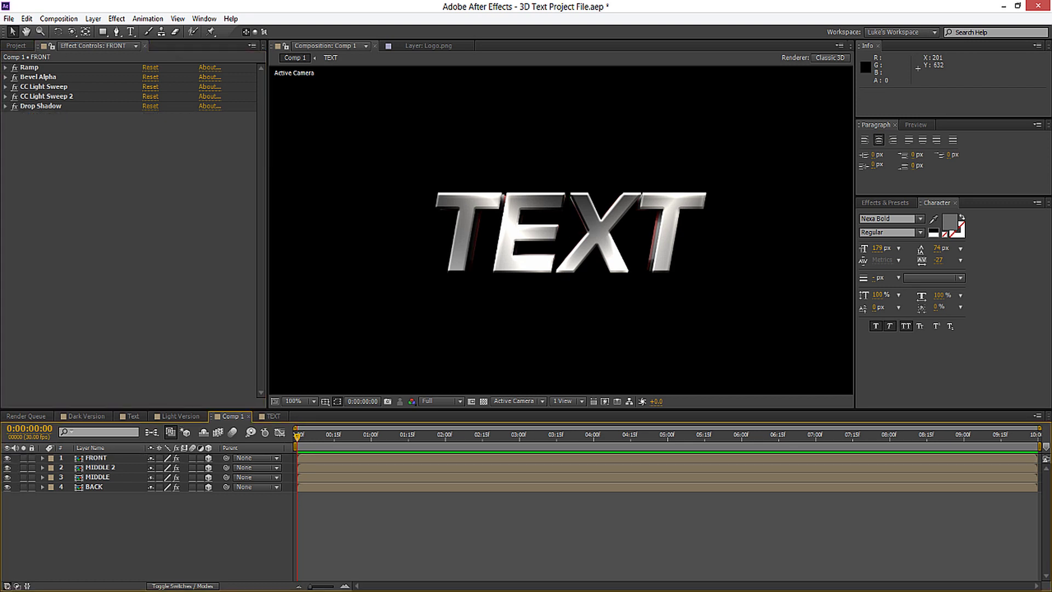
Apply Simple Choker to the FRONT layer and set Choke Matte to 7.60.
left_click(95, 458)
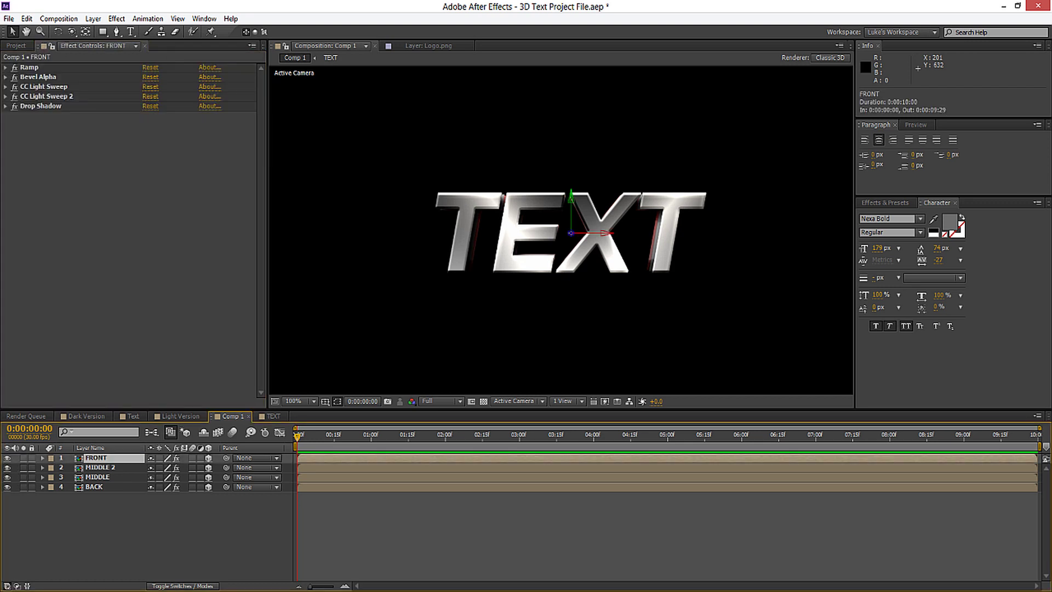
left_click(116, 18)
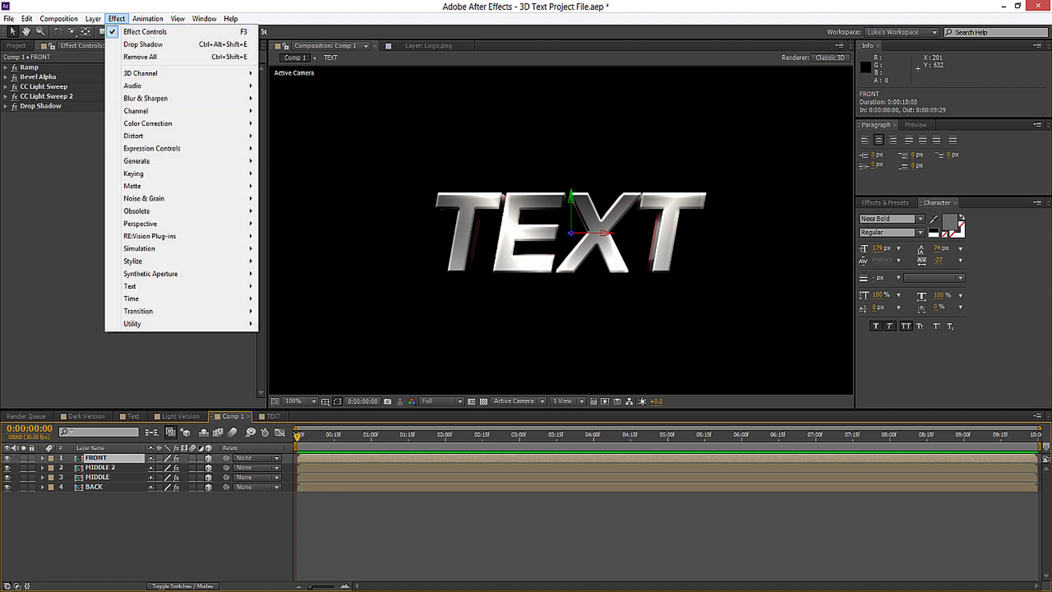
mouse_move(132, 186)
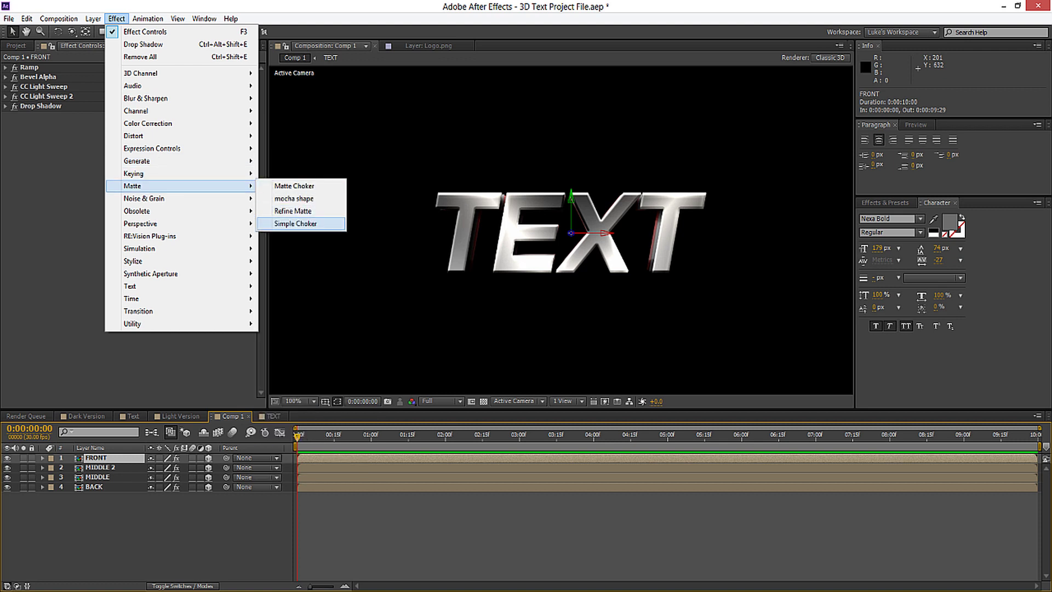
left_click(295, 223)
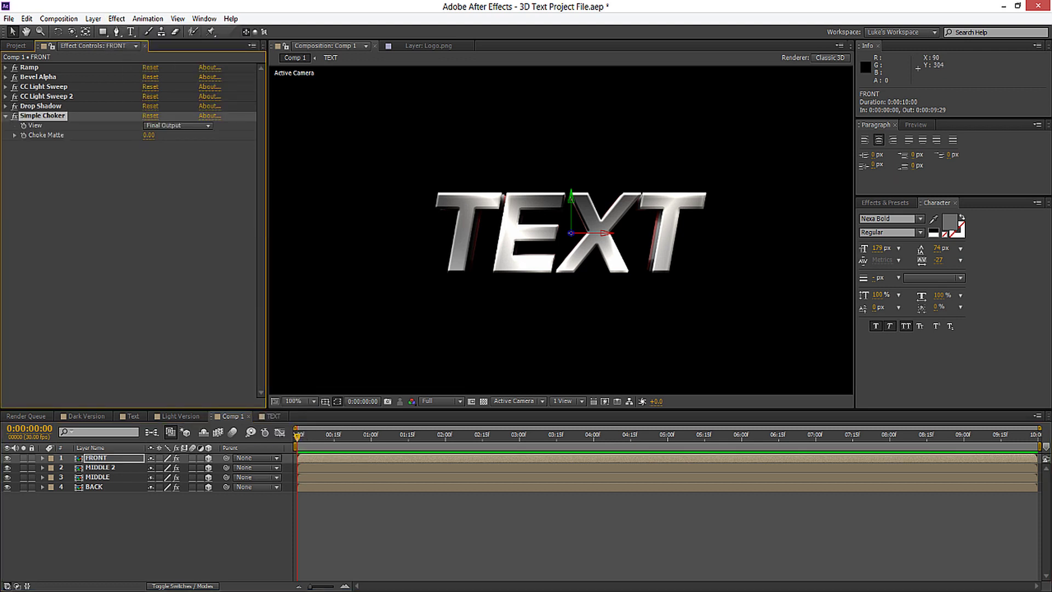
left_click_drag(148, 135, 160, 135)
scroll(561, 230, "up", 3)
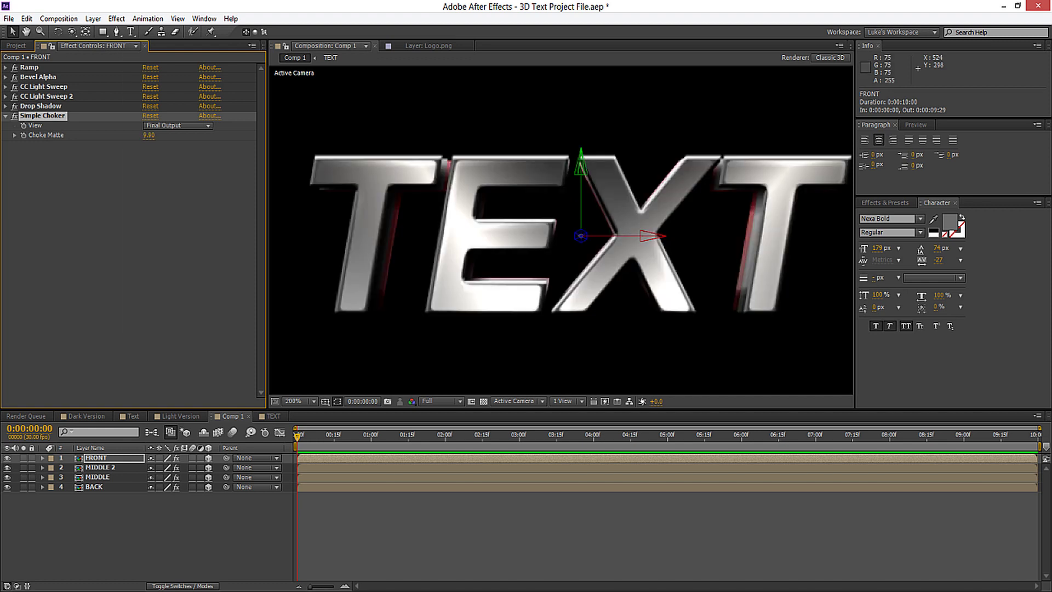
left_click_drag(548, 230, 817, 315)
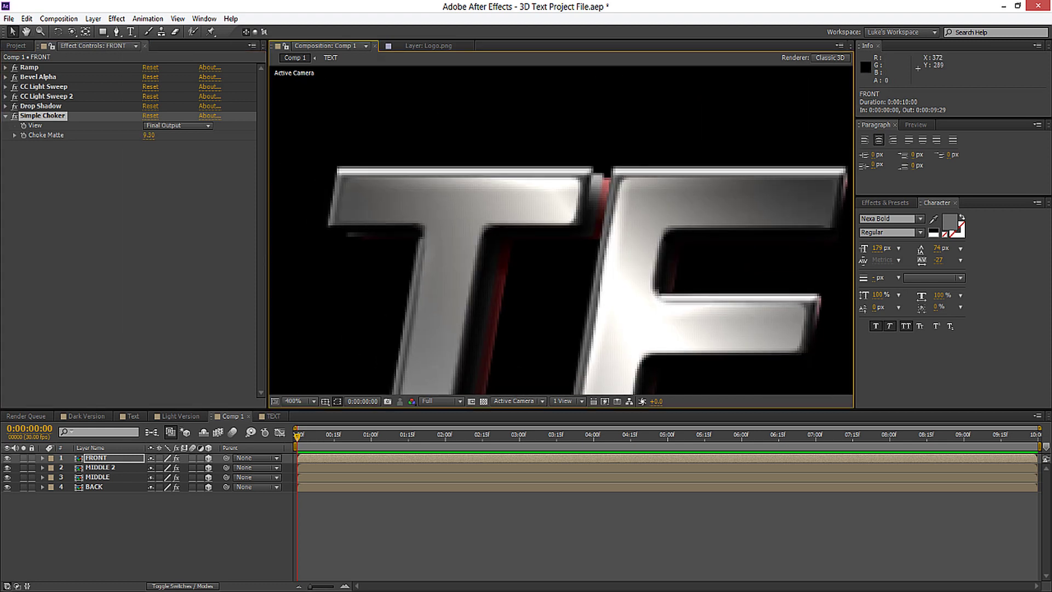
left_click_drag(149, 135, 139, 134)
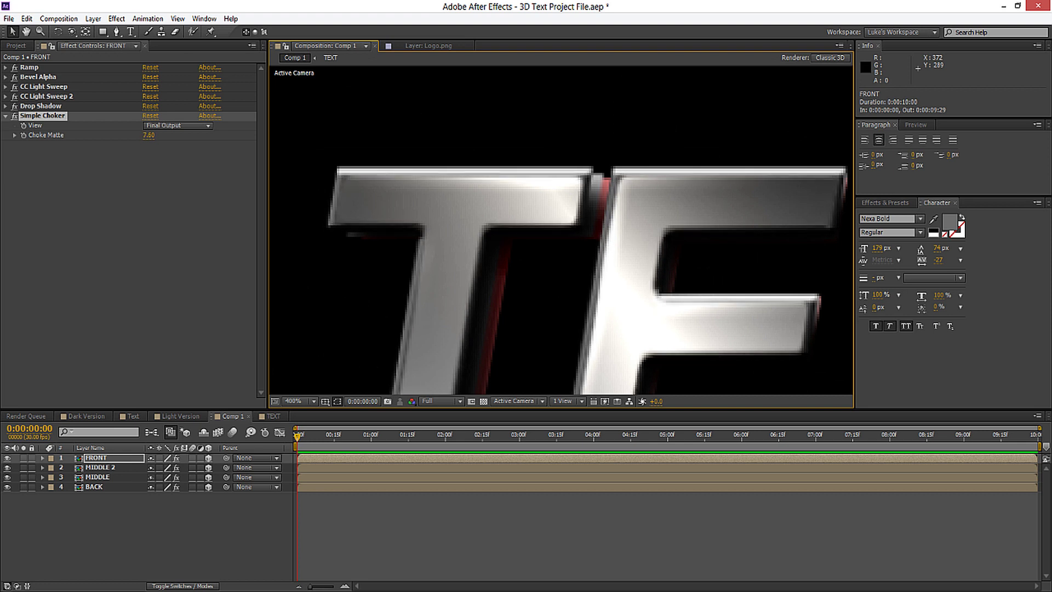
Try a strong Choke Matte of 28.70 on FRONT and reduce it to 10.70.
scroll(529, 164, "down", 2)
left_click_drag(529, 164, 235, 165)
scroll(554, 197, "up", 2)
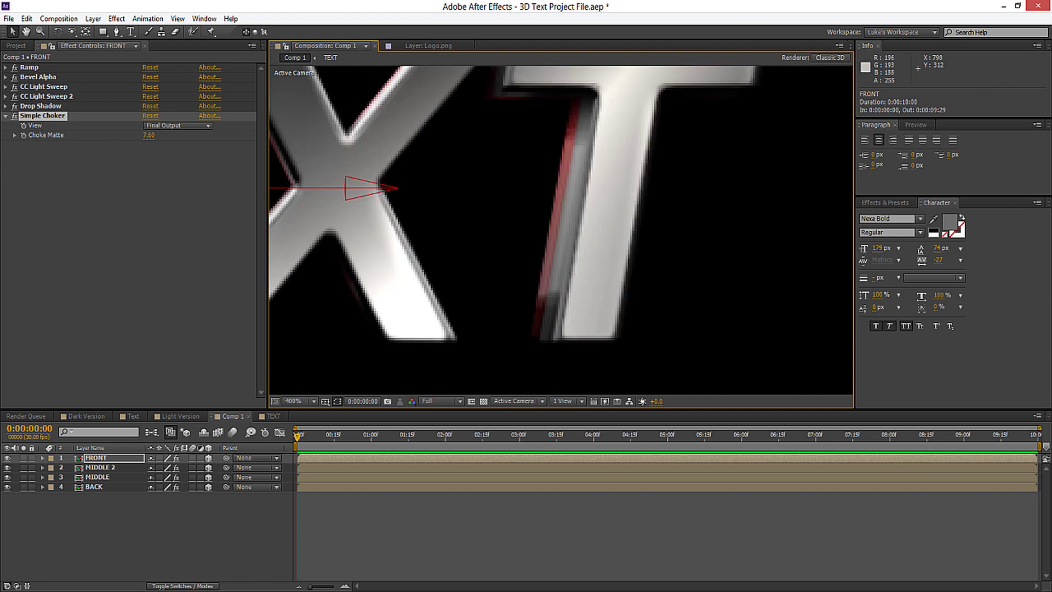
left_click_drag(149, 135, 264, 135)
left_click_drag(441, 179, 683, 248)
scroll(575, 238, "down", 2)
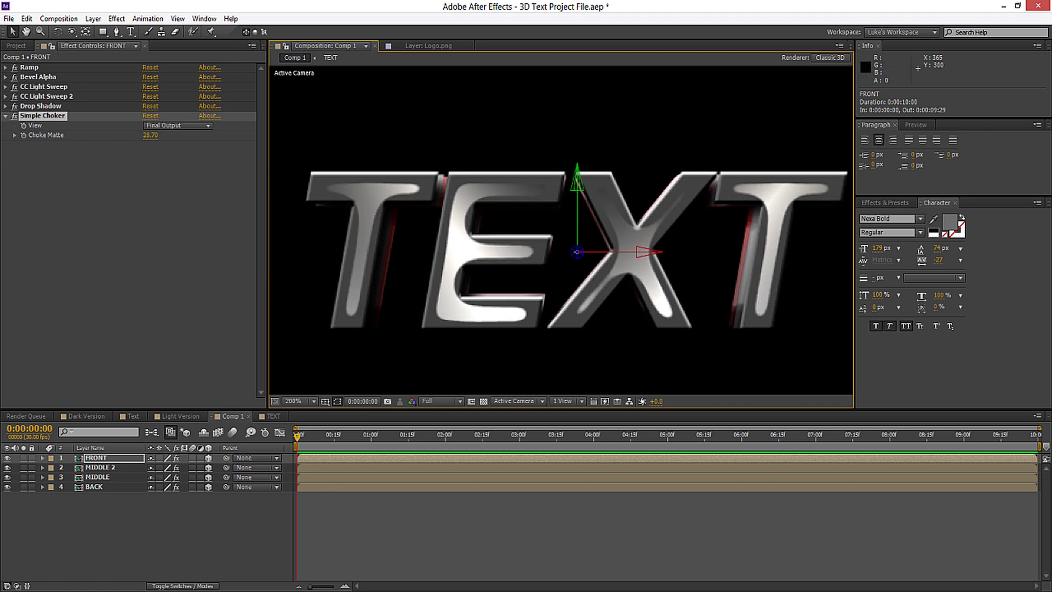
left_click_drag(150, 135, 53, 135)
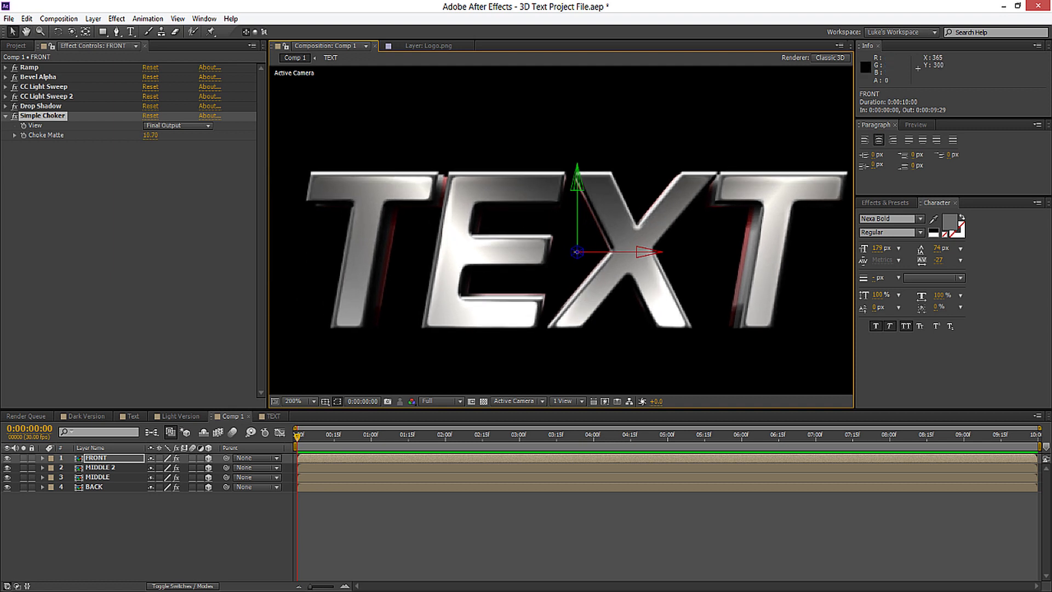
Set FRONT's Choke Matte to 9 and deselect the layer.
left_click(150, 135)
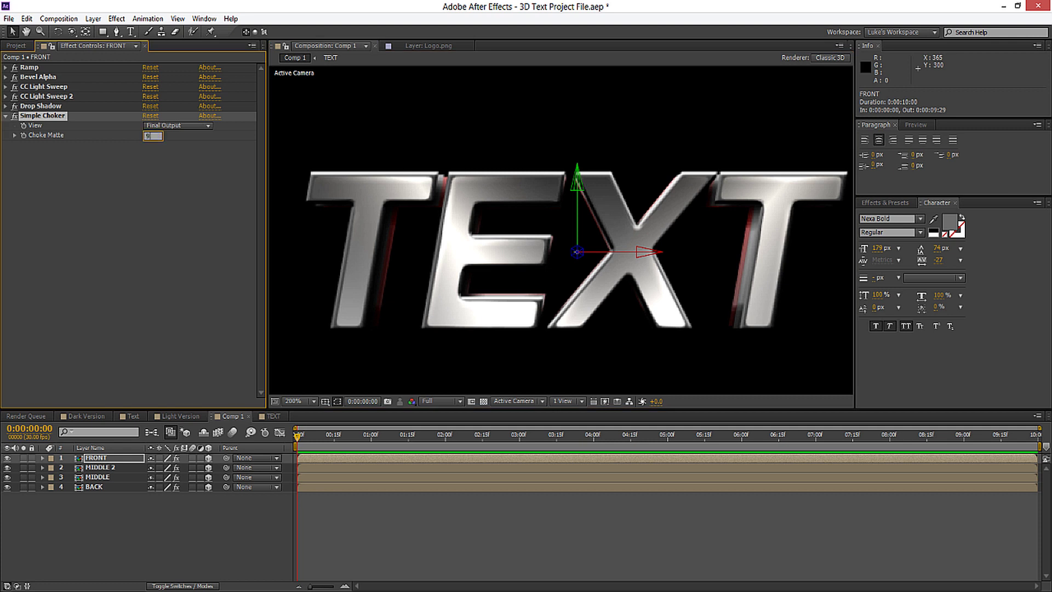
key("Return")
left_click(676, 341)
scroll(547, 208, "down", 1)
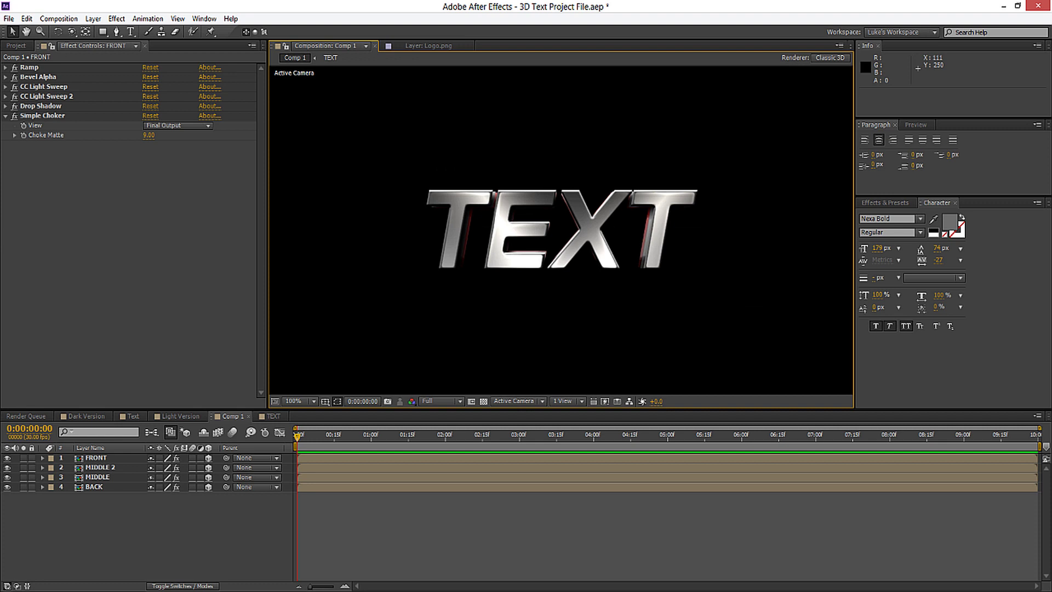
Preview FRONT's Simple Choker in Matte view and switch it back to Final Output.
left_click(177, 125)
left_click(159, 147)
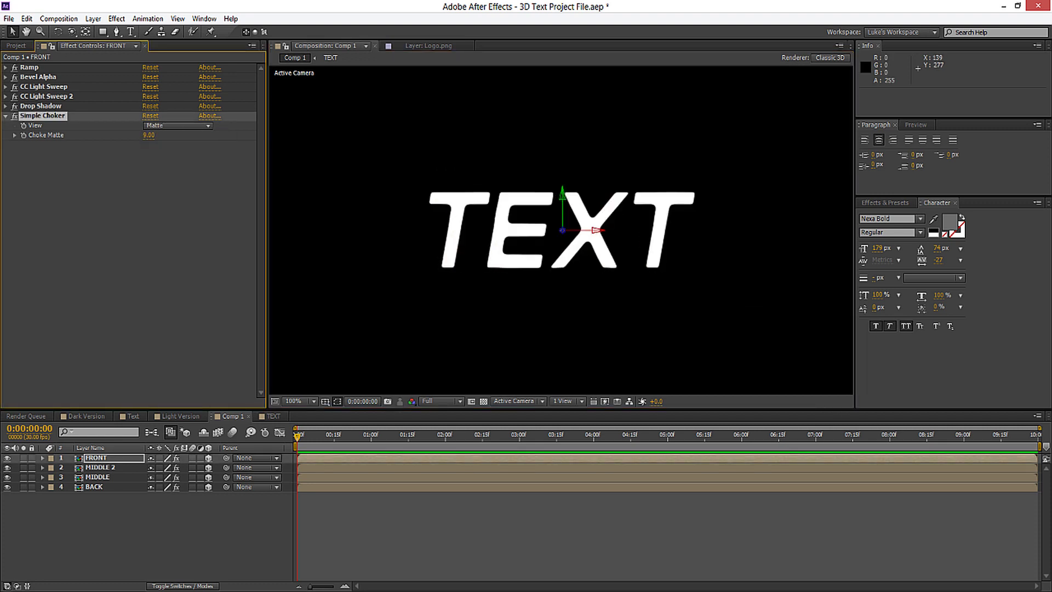
left_click(177, 125)
left_click(159, 137)
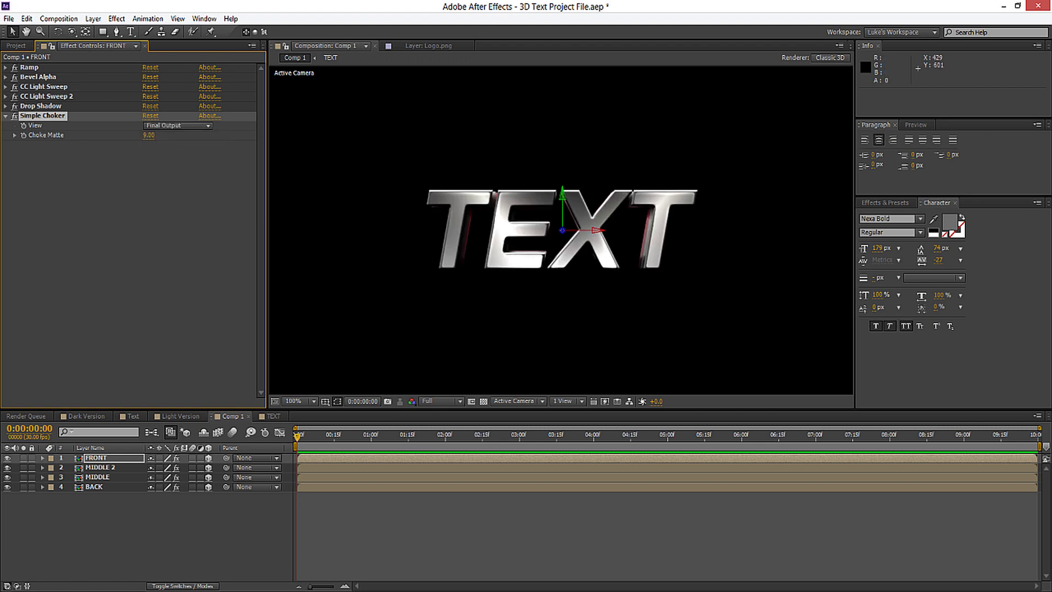
Deselect all layers and examine the metallic text at several magnifications.
key("ctrl+shift+a")
key("comma")
key("period")
key("period")
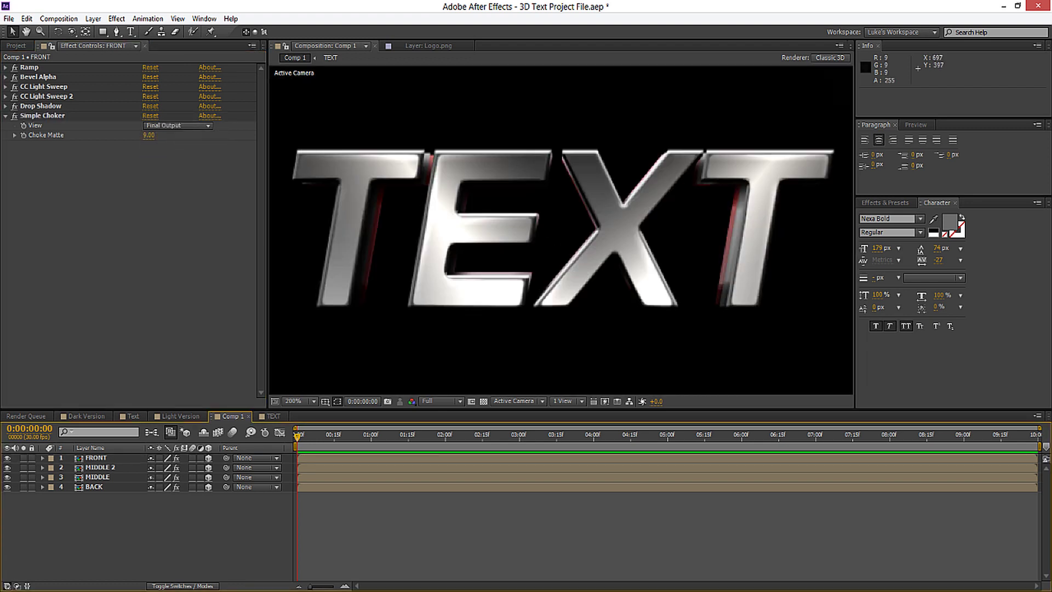
key("comma")
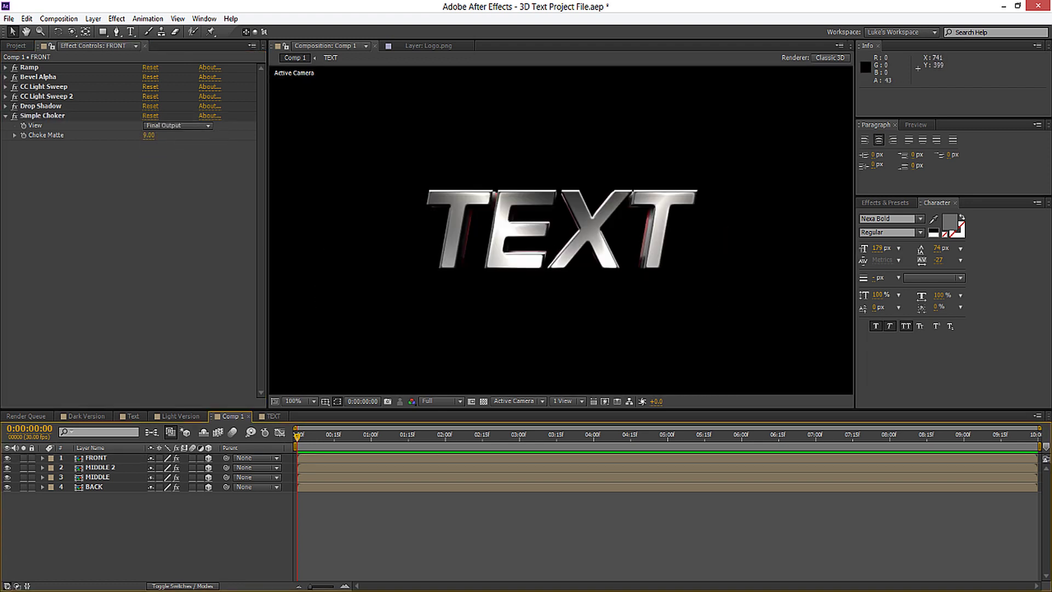
key("comma")
key("period")
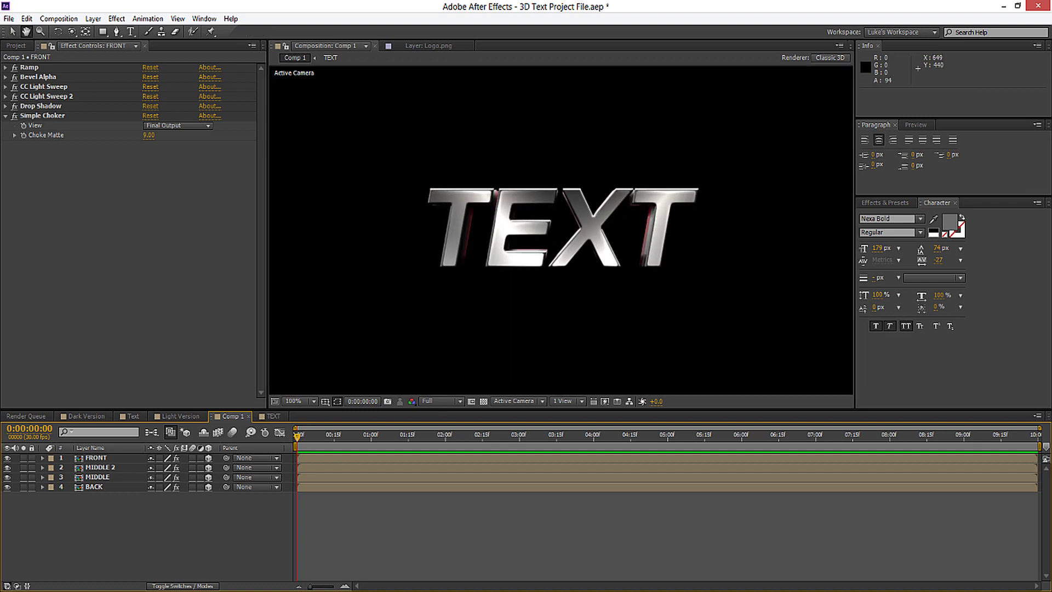
key("comma")
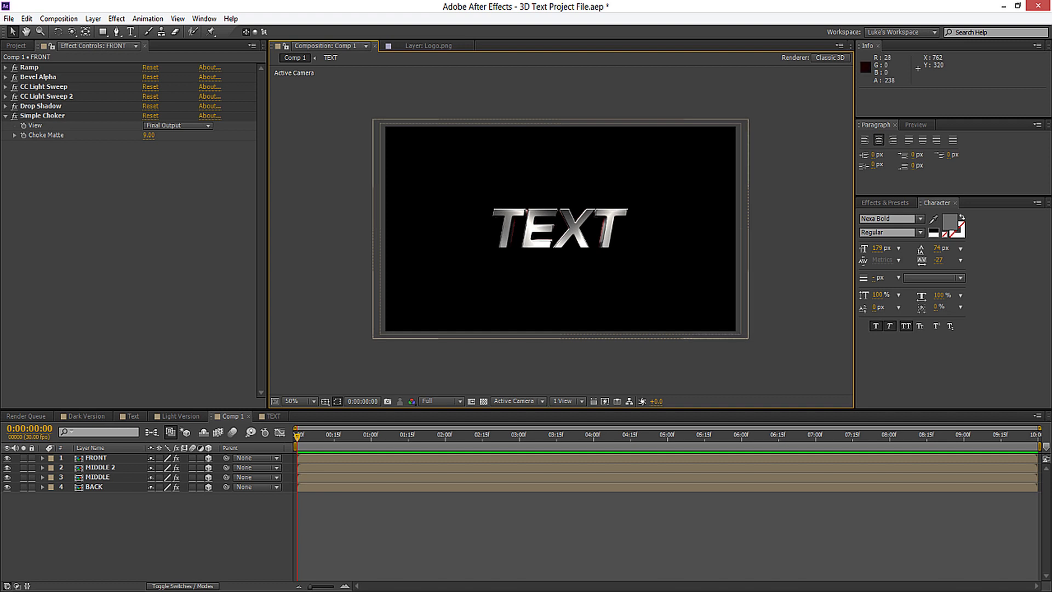
Create a new light grey solid named BAckground at the composition's size.
left_click(93, 19)
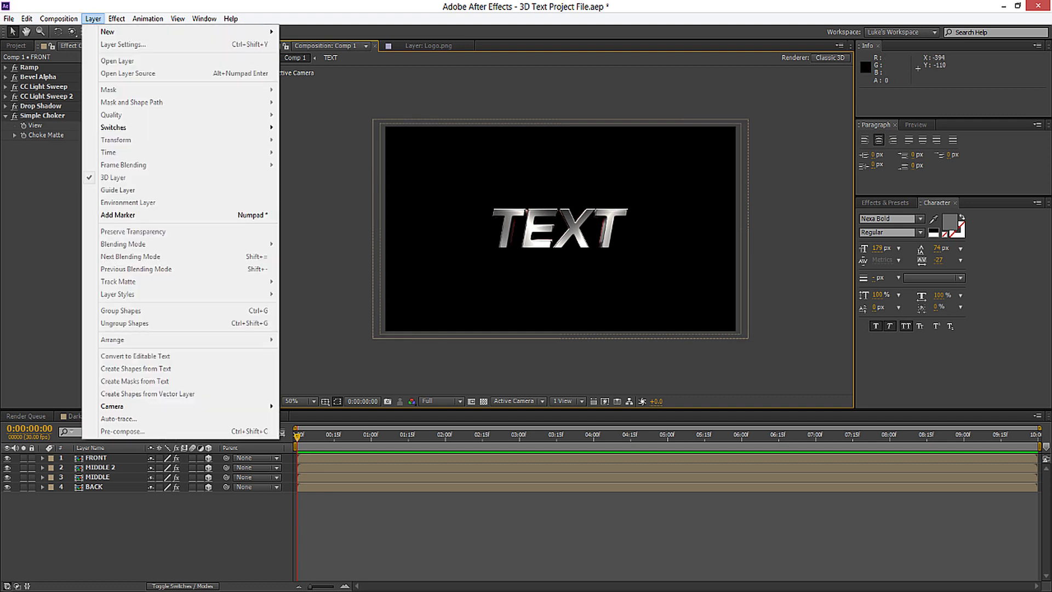
mouse_move(107, 31)
left_click(307, 44)
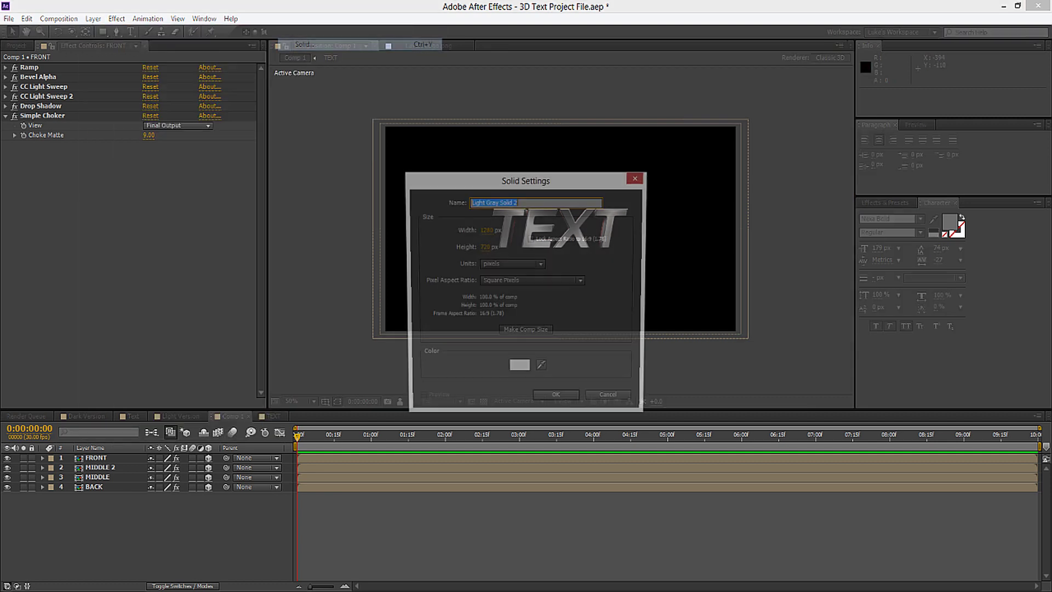
type("BAdground")
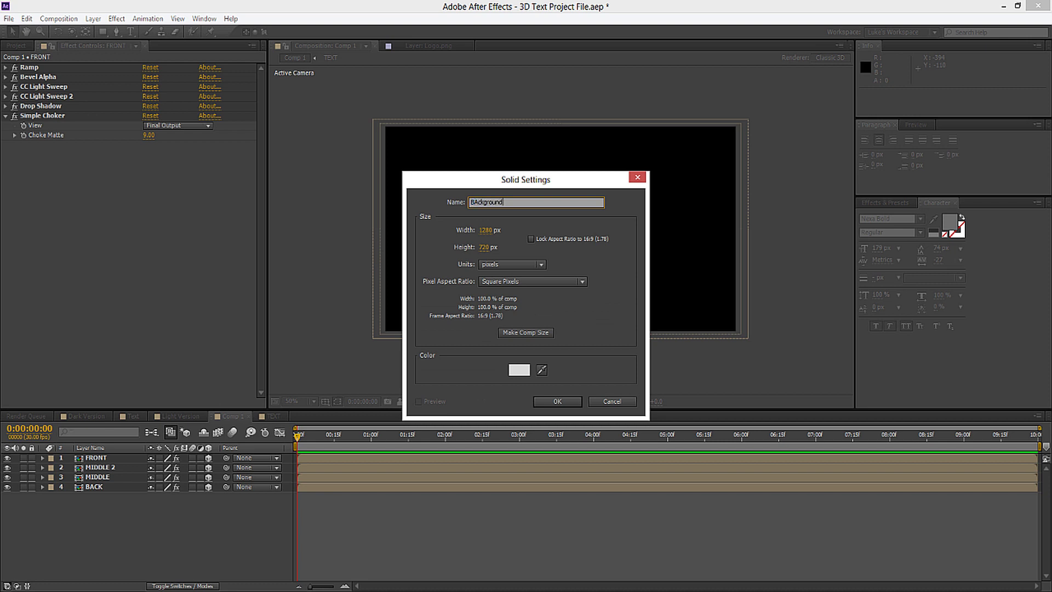
key("Return")
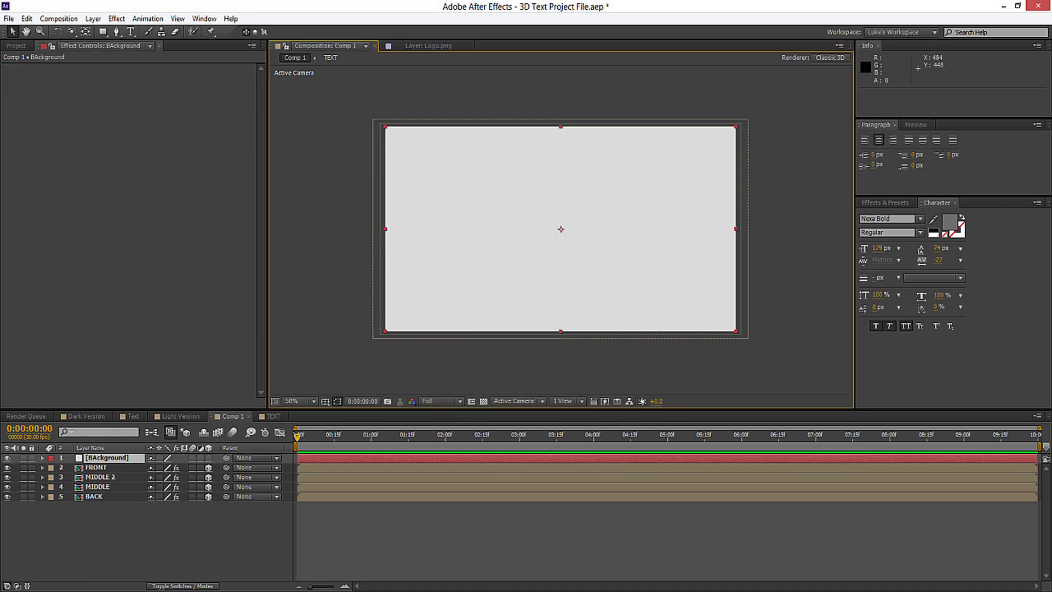
Place the background solid beneath the BACK layer and rename it BG.
left_click_drag(106, 458, 104, 501)
key("Return")
type("BG")
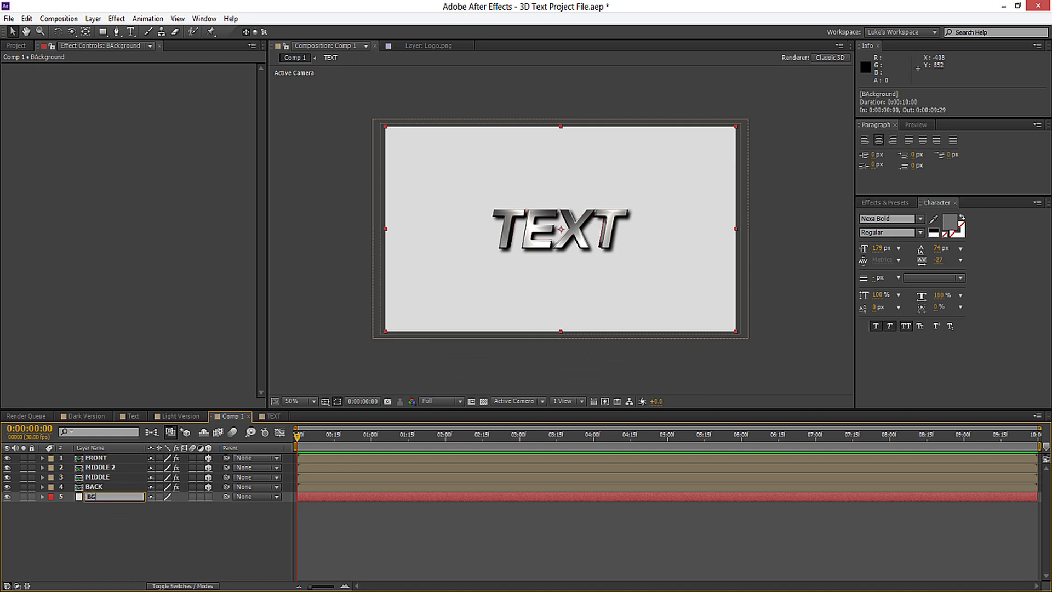
key("Return")
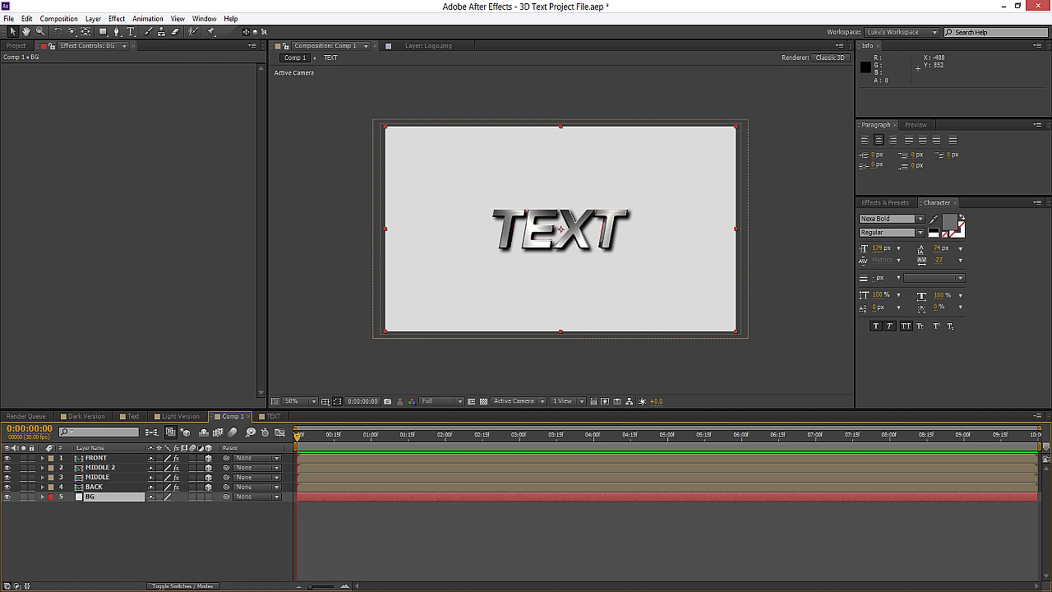
Apply the Ramp effect to BG and set its shape to Radial Ramp.
left_click(116, 18)
mouse_move(142, 161)
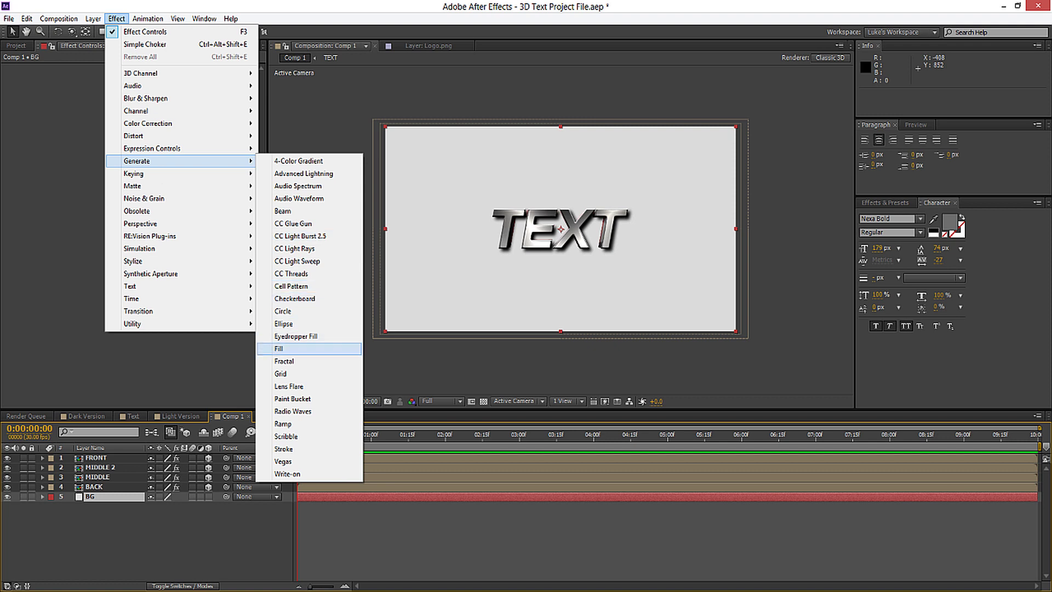
left_click(283, 423)
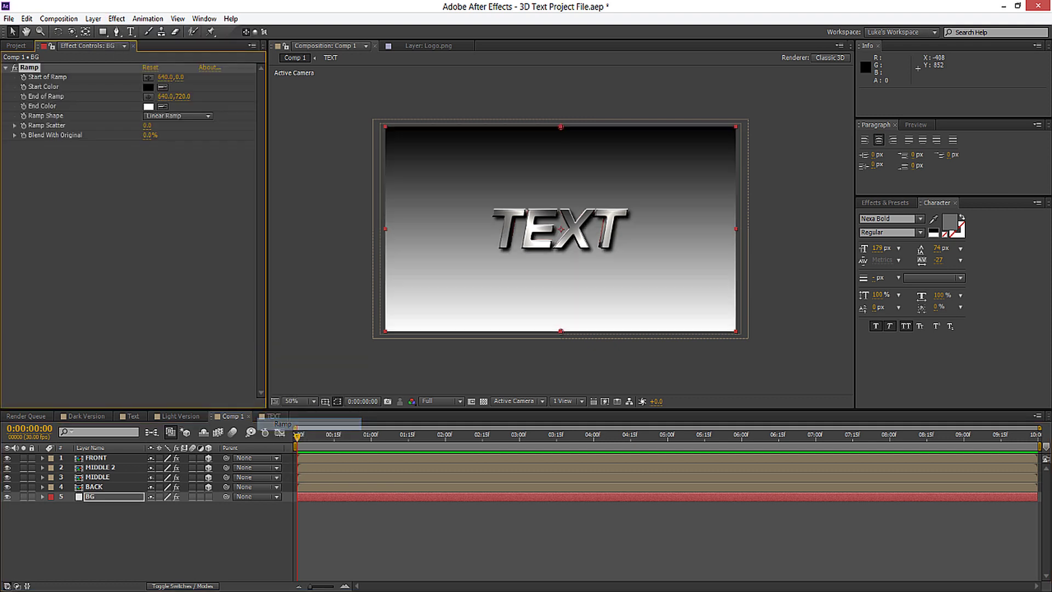
left_click(178, 116)
left_click(164, 143)
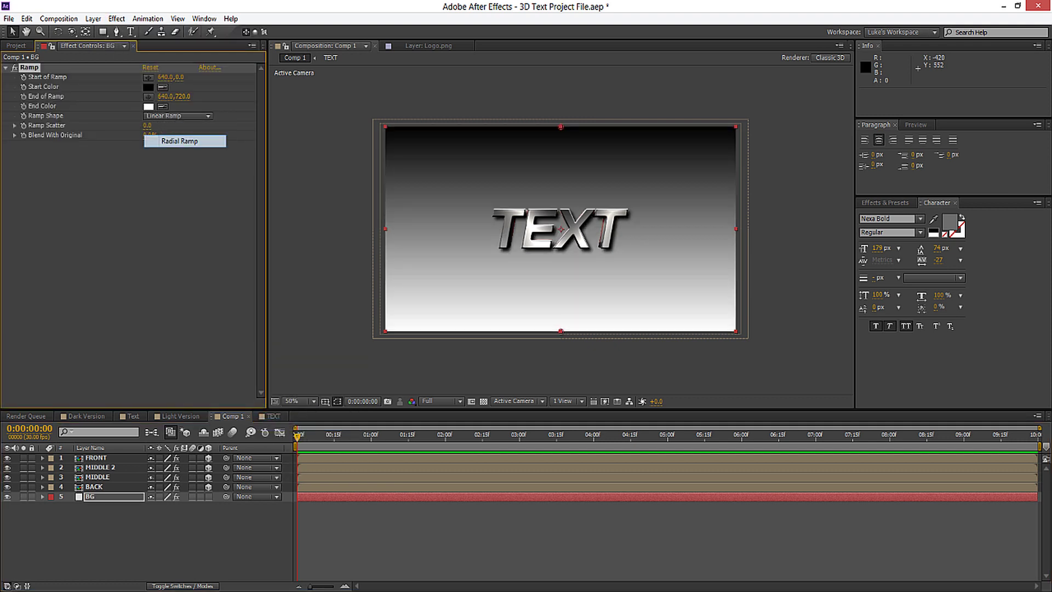
Set BG's ramp end color to black (000000) and its start color to dark grey 3A3A3A.
left_click(148, 106)
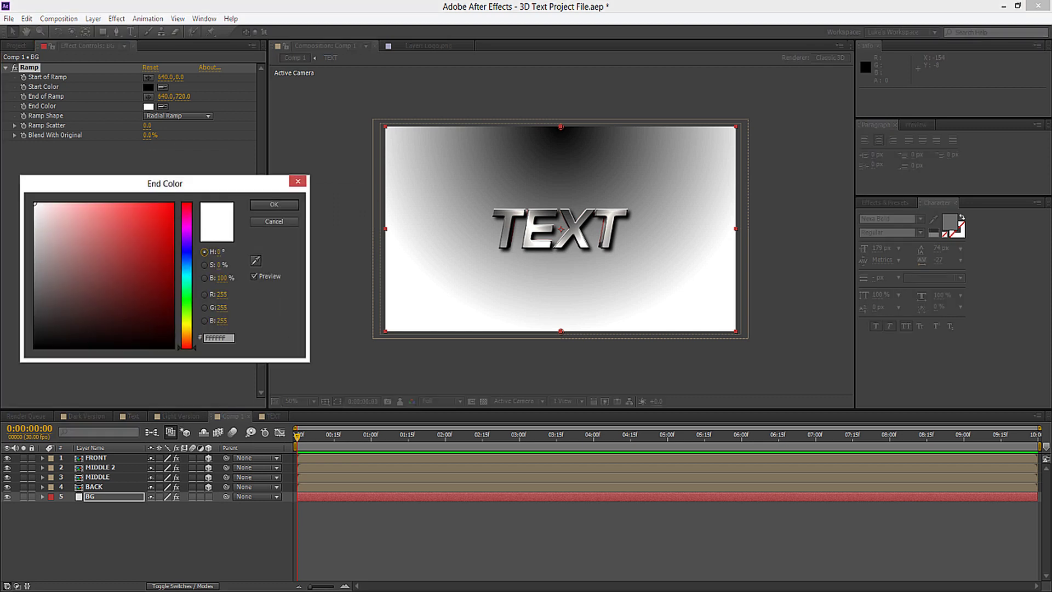
left_click_drag(35, 204, 35, 346)
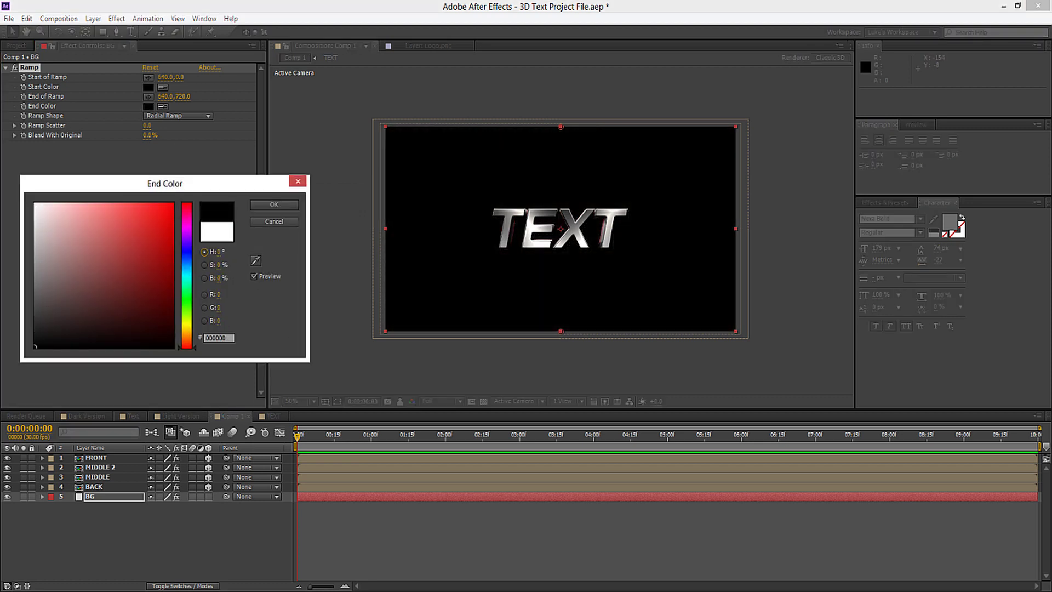
left_click(274, 204)
left_click(148, 86)
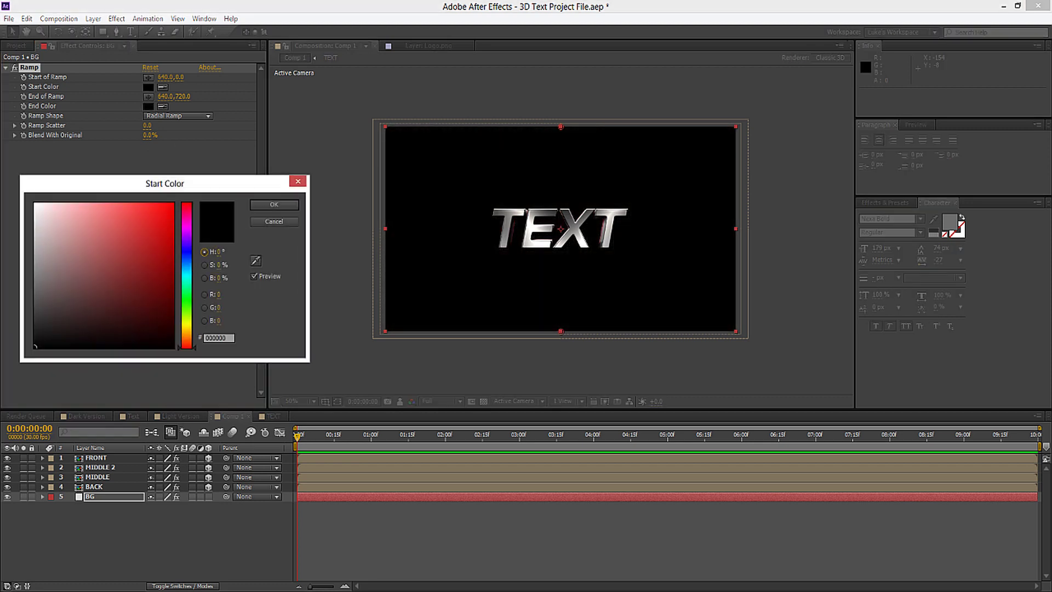
left_click(34, 320)
left_click_drag(35, 320, 35, 315)
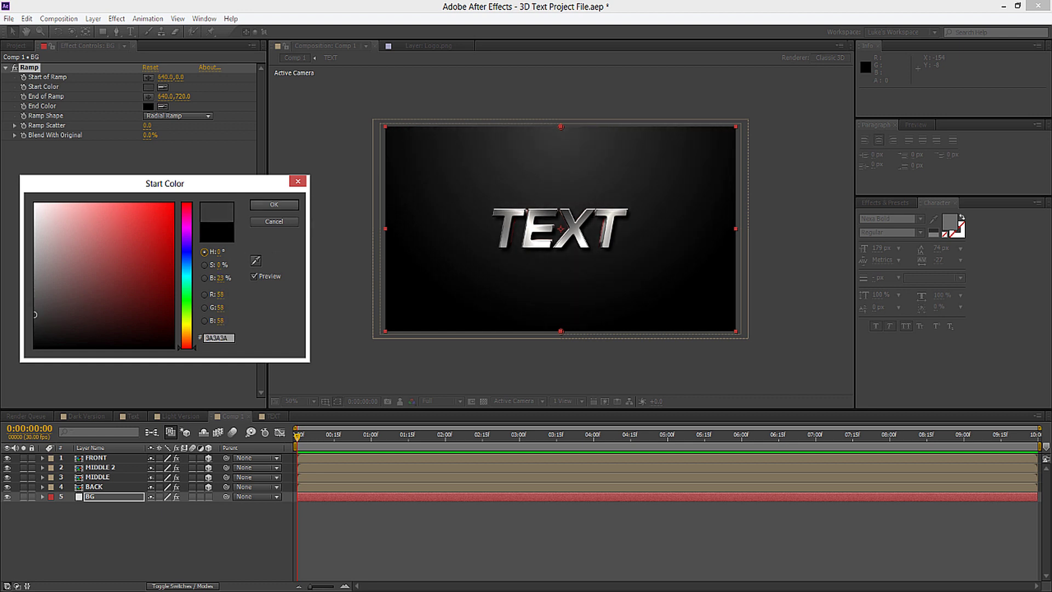
left_click(274, 204)
Place BG's ramp start at about 428, 214 and its end at about 1188, 808, and darken the start color to 181818.
left_click_drag(560, 126, 503, 186)
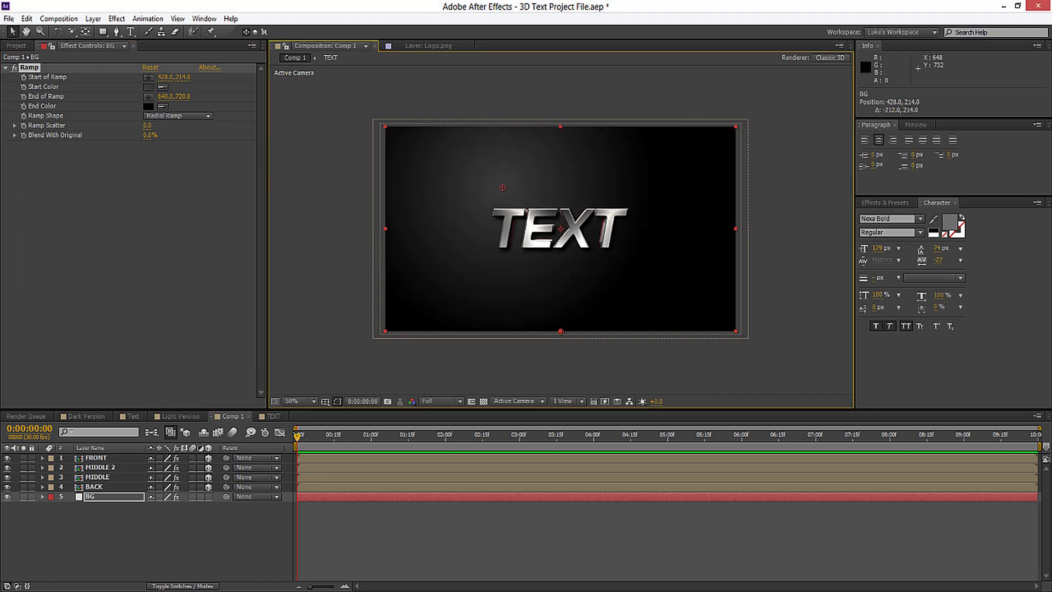
left_click_drag(560, 324, 702, 347)
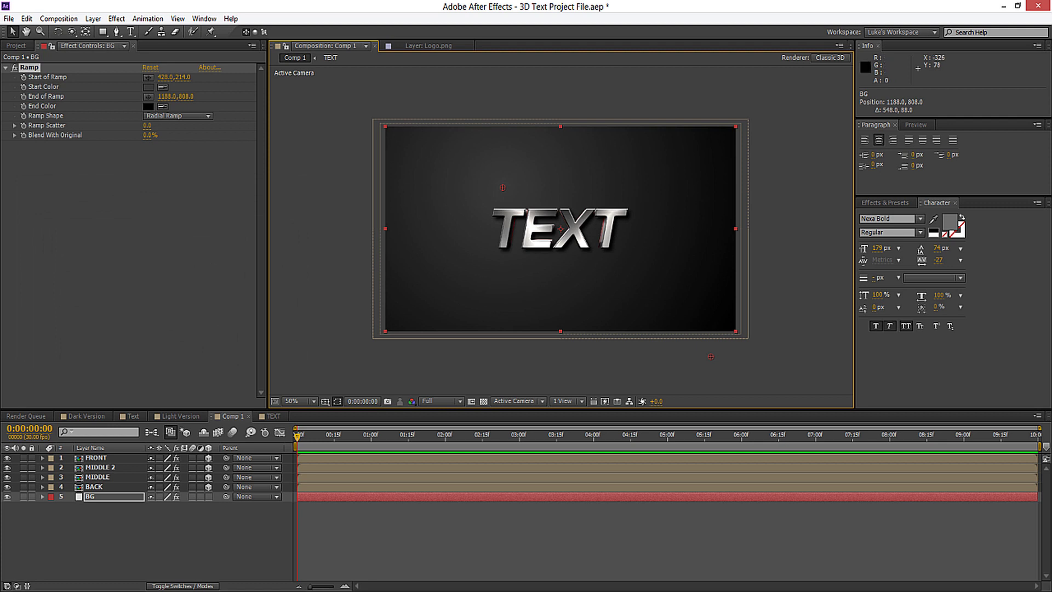
left_click(148, 87)
left_click_drag(41, 307, 35, 342)
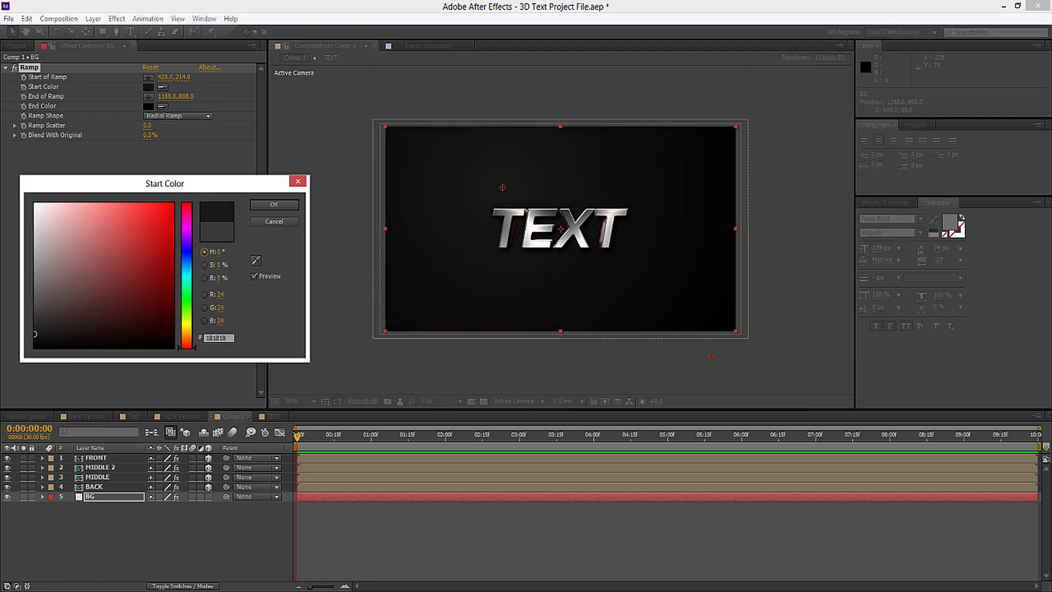
key("Return")
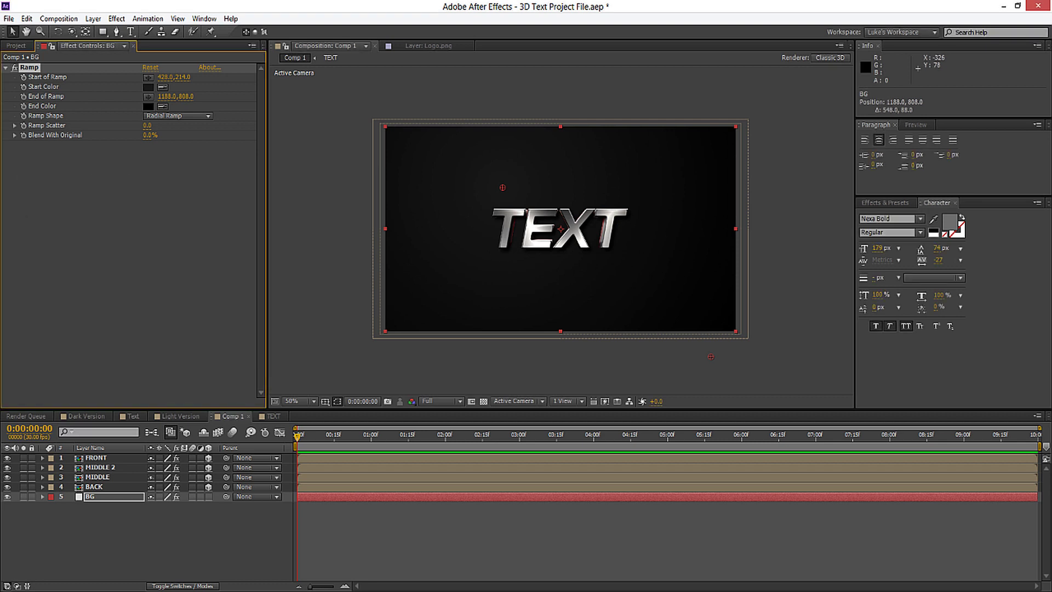
Set BG's Ramp Scatter to 127 and deselect the layer.
key("period")
left_click_drag(572, 118, 522, 167)
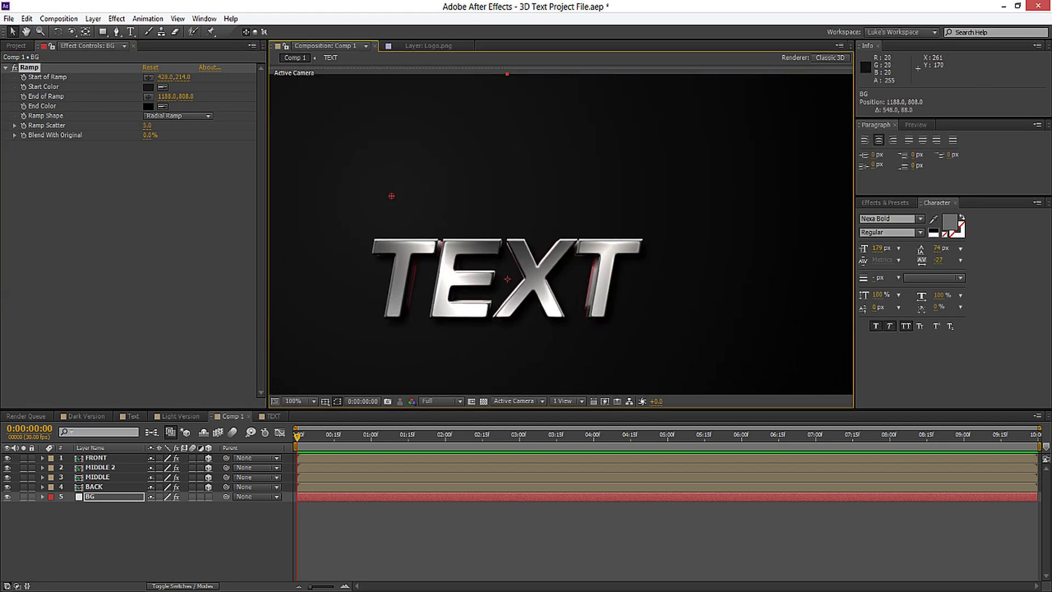
key("comma")
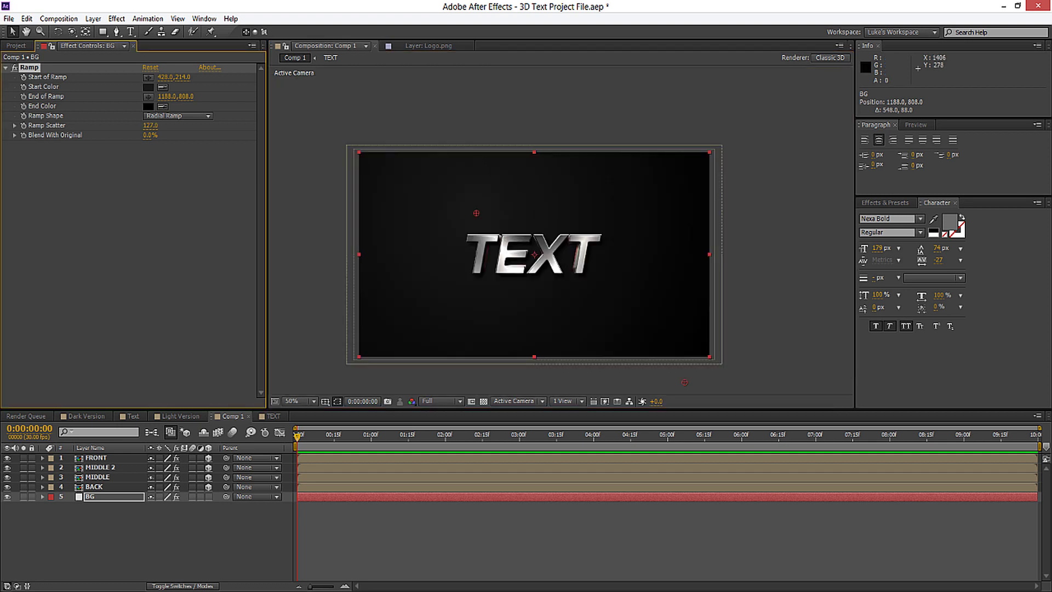
key("period")
left_click_drag(548, 273, 583, 281)
key("comma")
key("period")
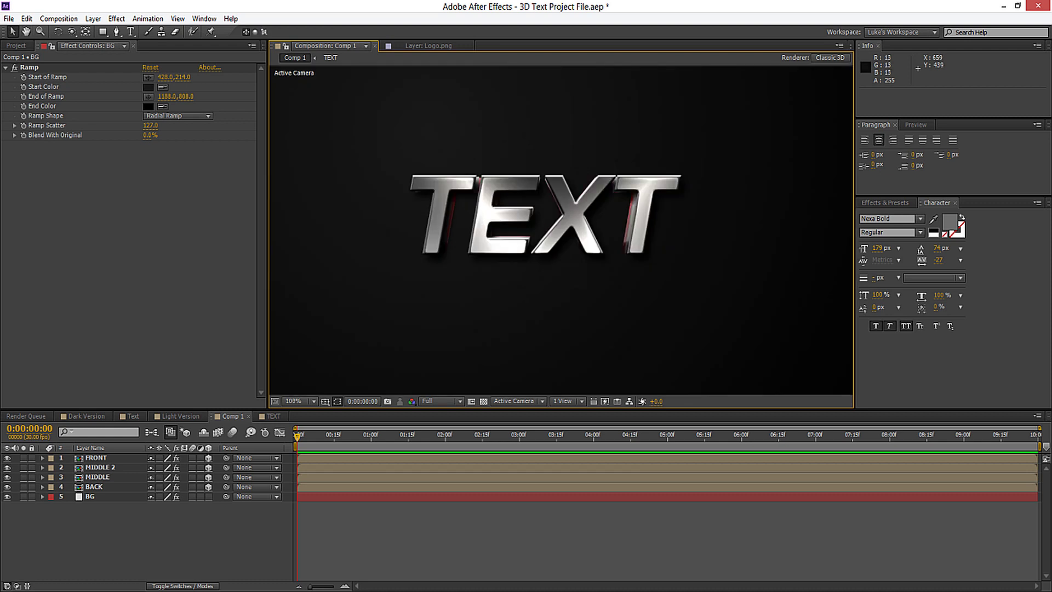
left_click_drag(572, 196, 586, 203)
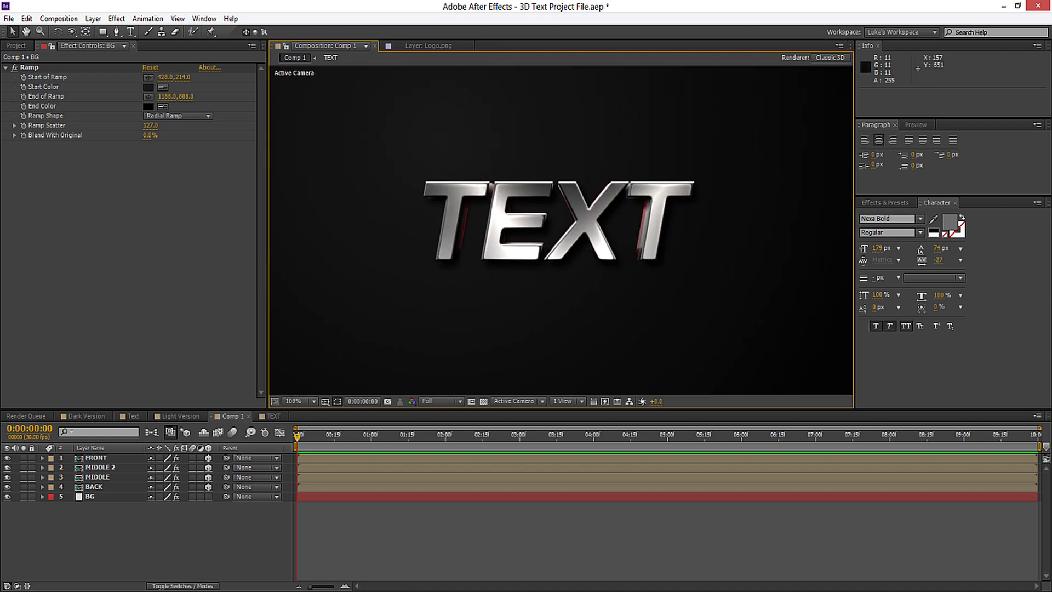
Apply the Radial Shadow effect to the BACK layer.
left_click(93, 487)
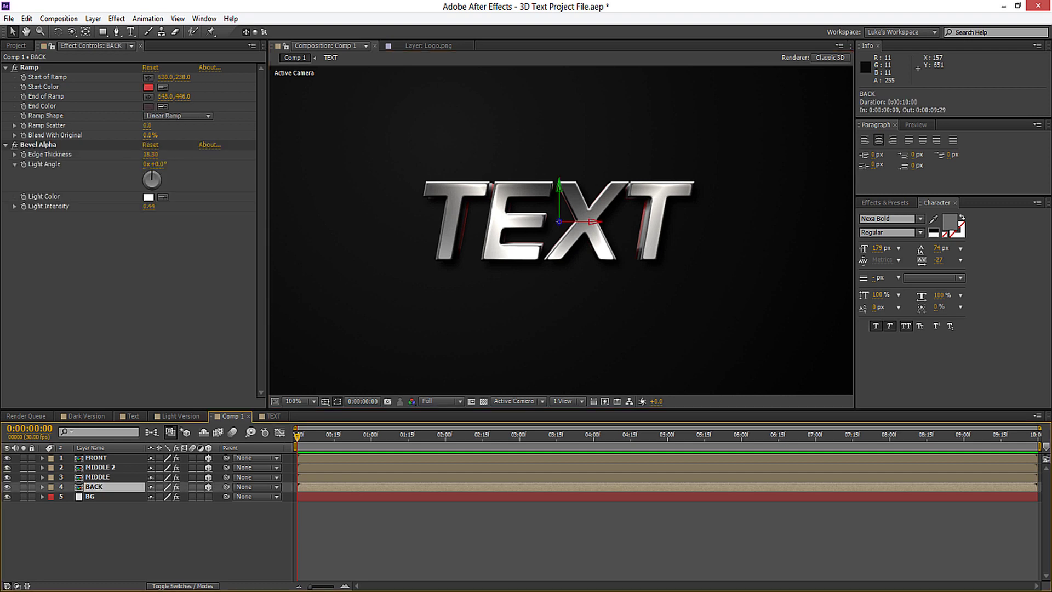
left_click(116, 19)
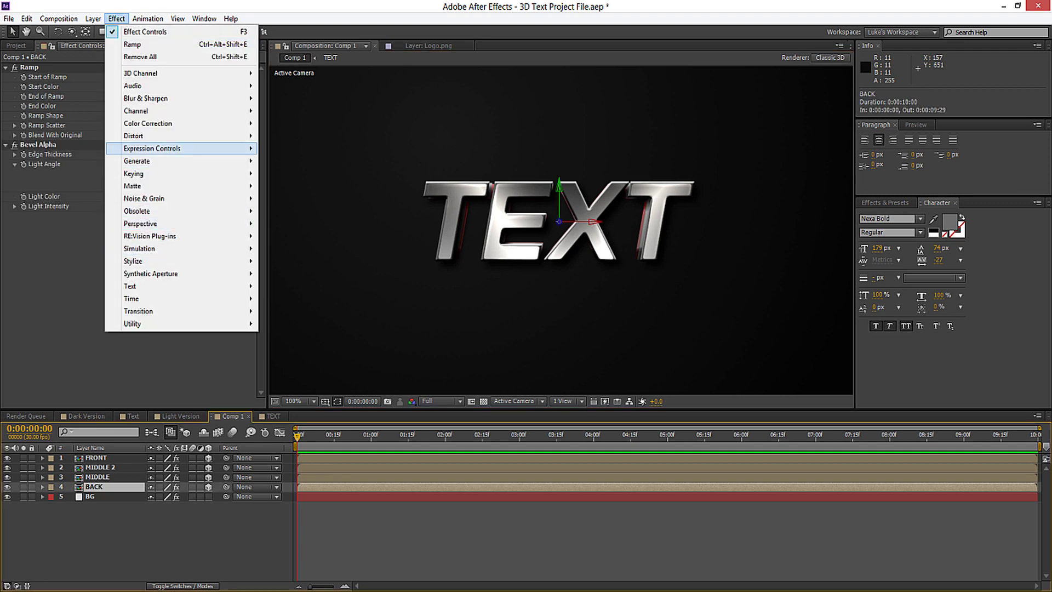
mouse_move(164, 224)
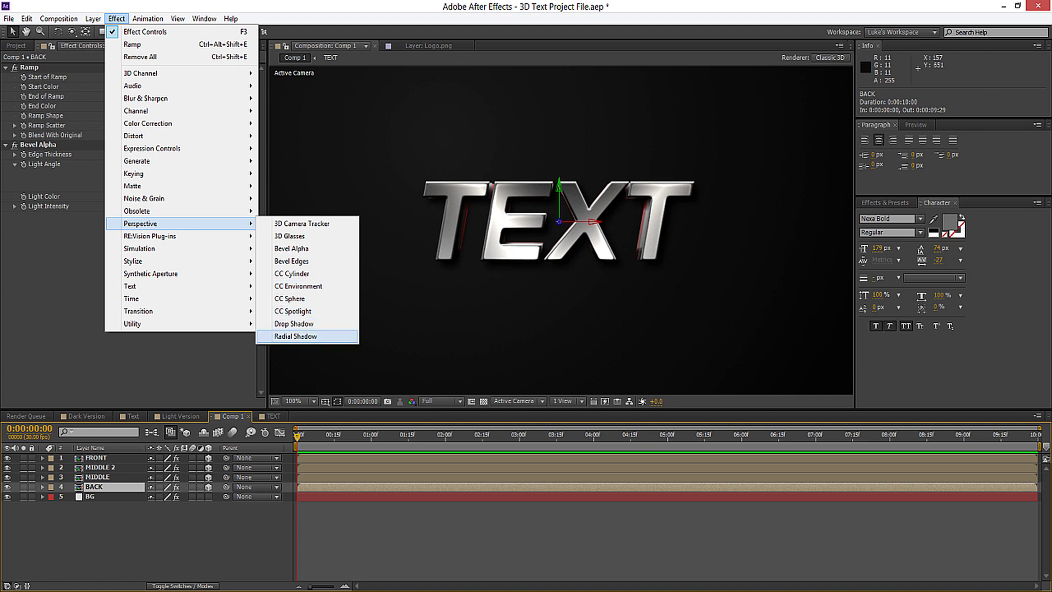
key("Return")
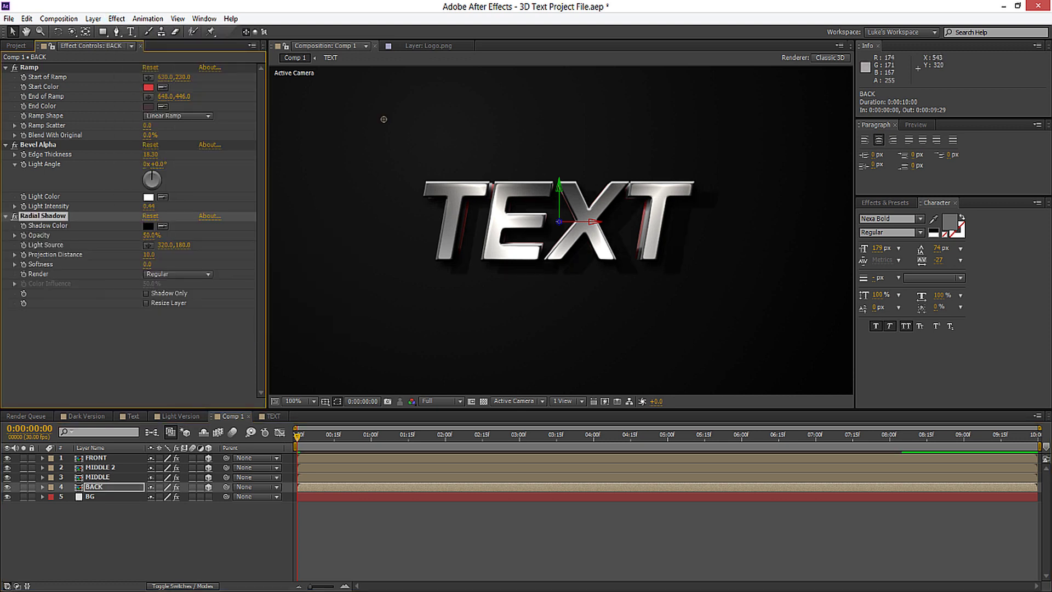
Set BACK's Radial Shadow light source to about 384, 109, opacity to 51% and softness to 23, and deselect the layer.
left_click_drag(383, 119, 490, 154)
key("comma")
key("period")
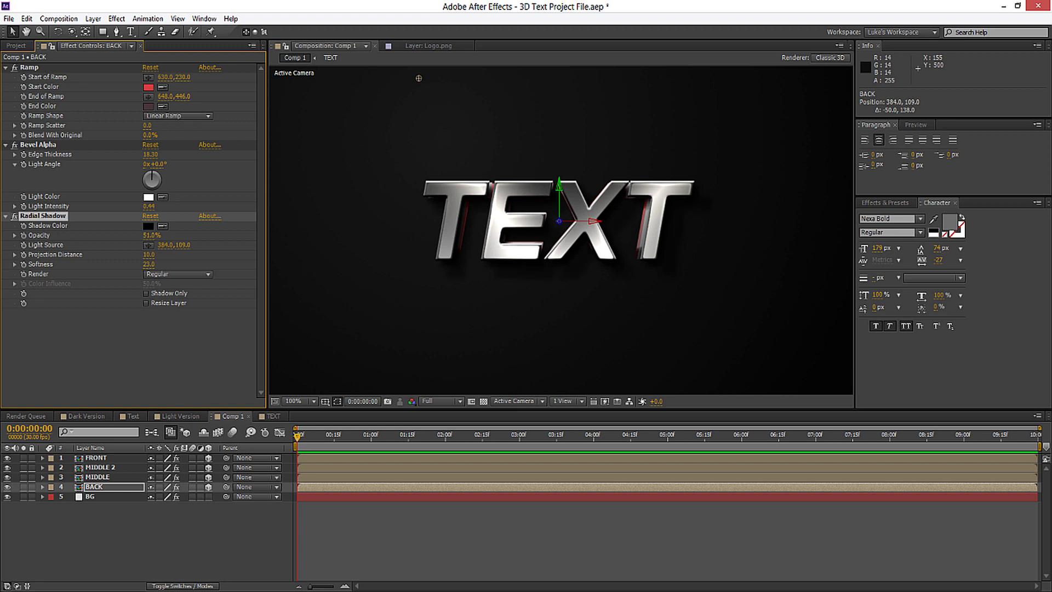
key("F2")
key("comma")
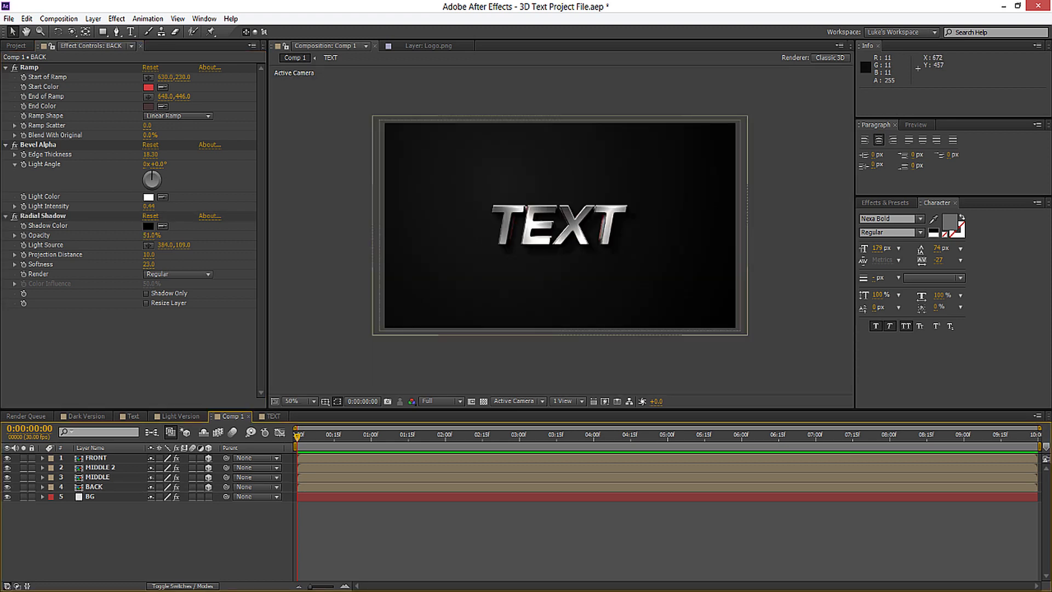
key("period")
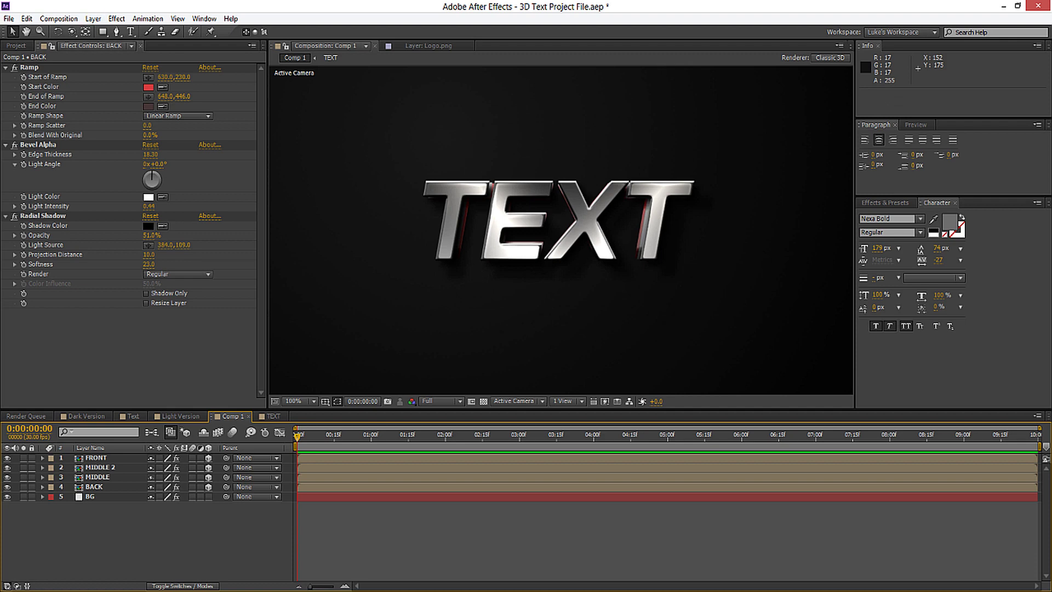
Add a Spot light named Light 1 to the composition.
left_click(94, 19)
mouse_move(109, 28)
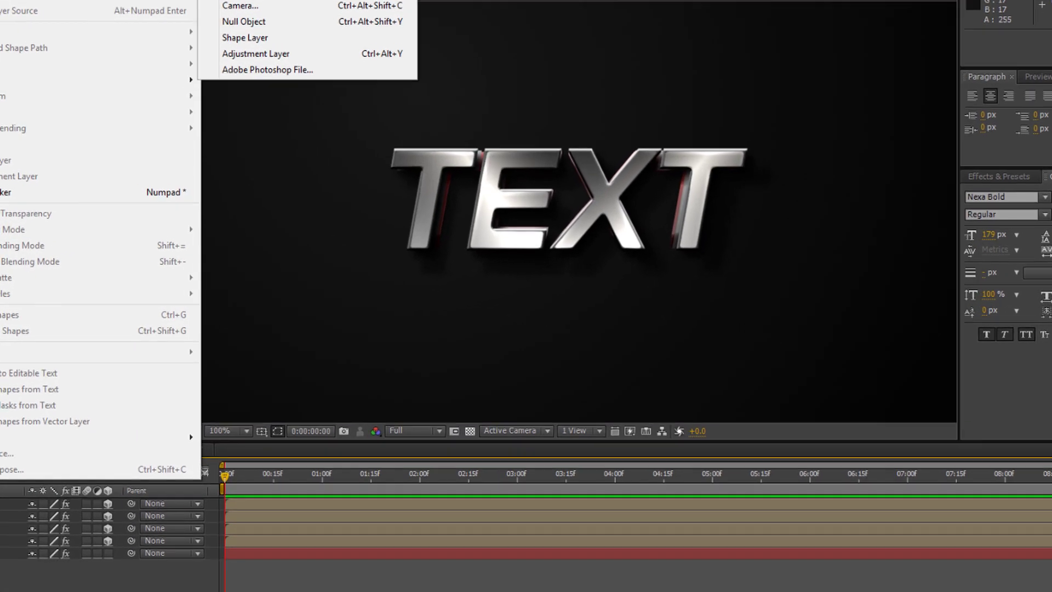
left_click(240, 1)
left_click(541, 180)
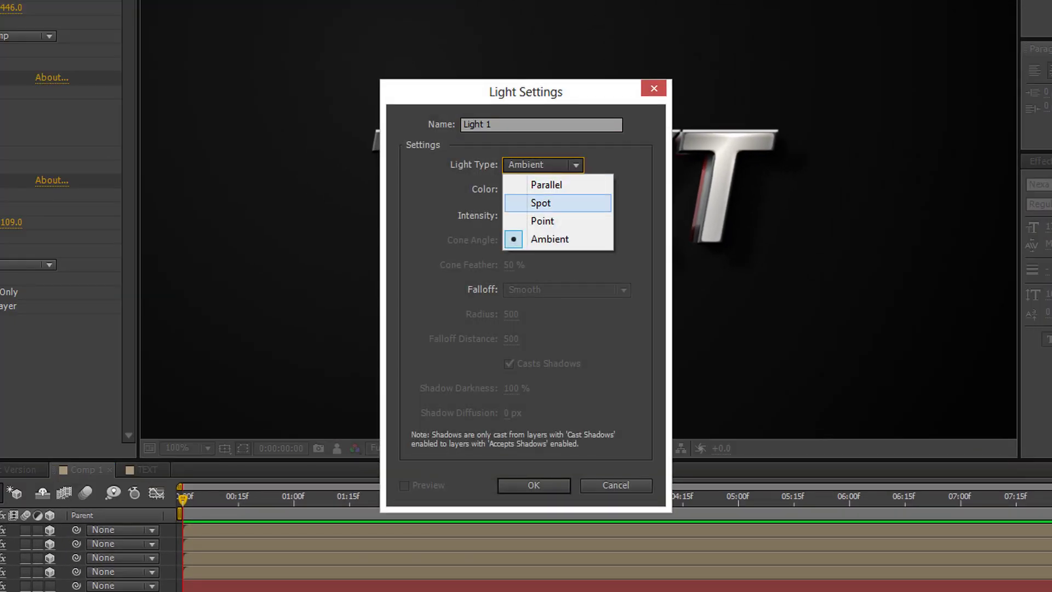
left_click(541, 203)
left_click(534, 485)
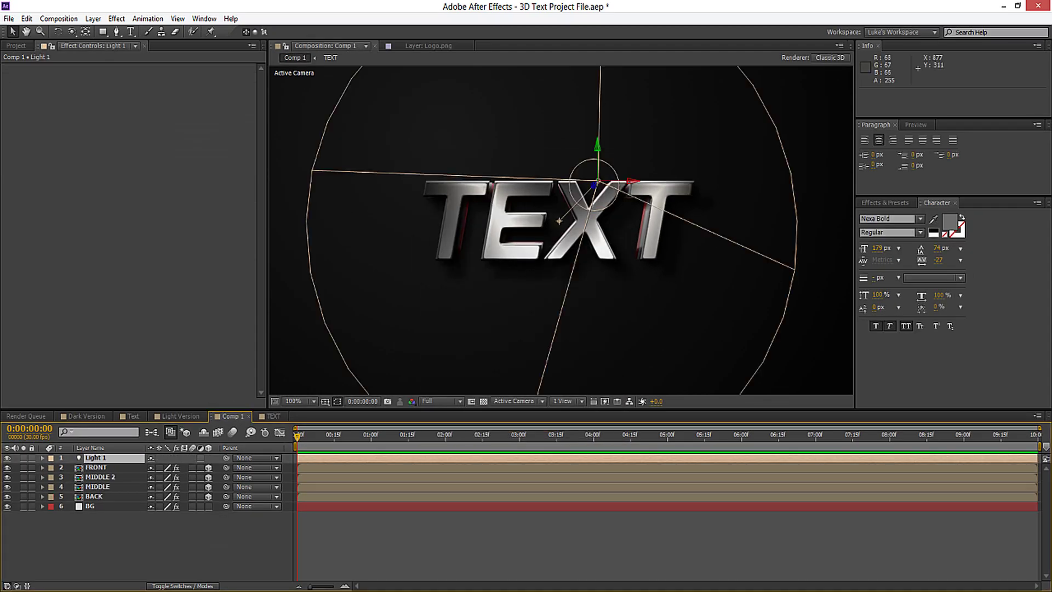
Make the BG layer 3D so that the spot light affects it.
key("comma")
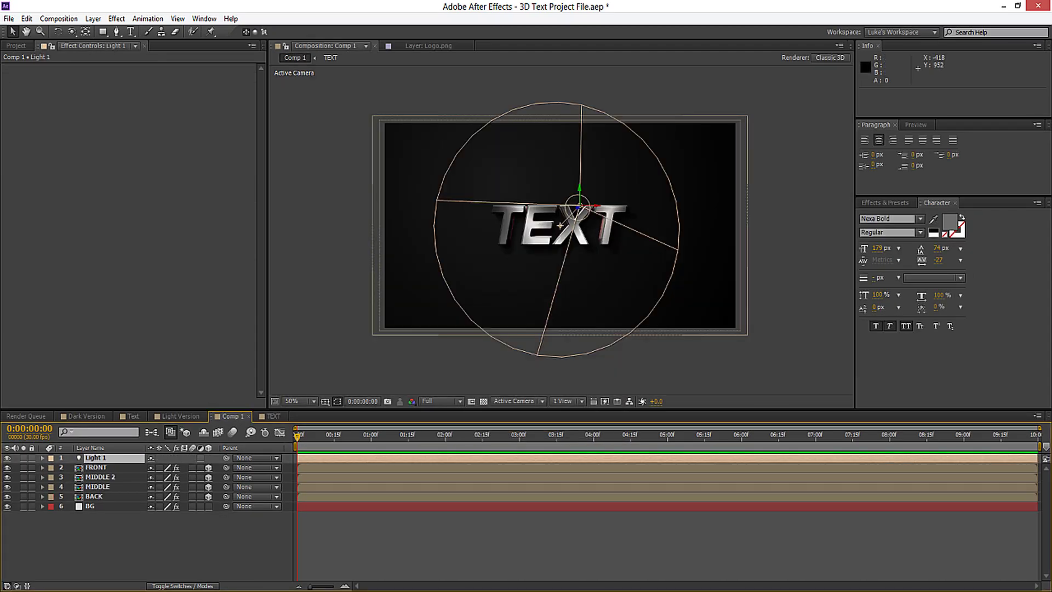
left_click(96, 467)
left_click(90, 506)
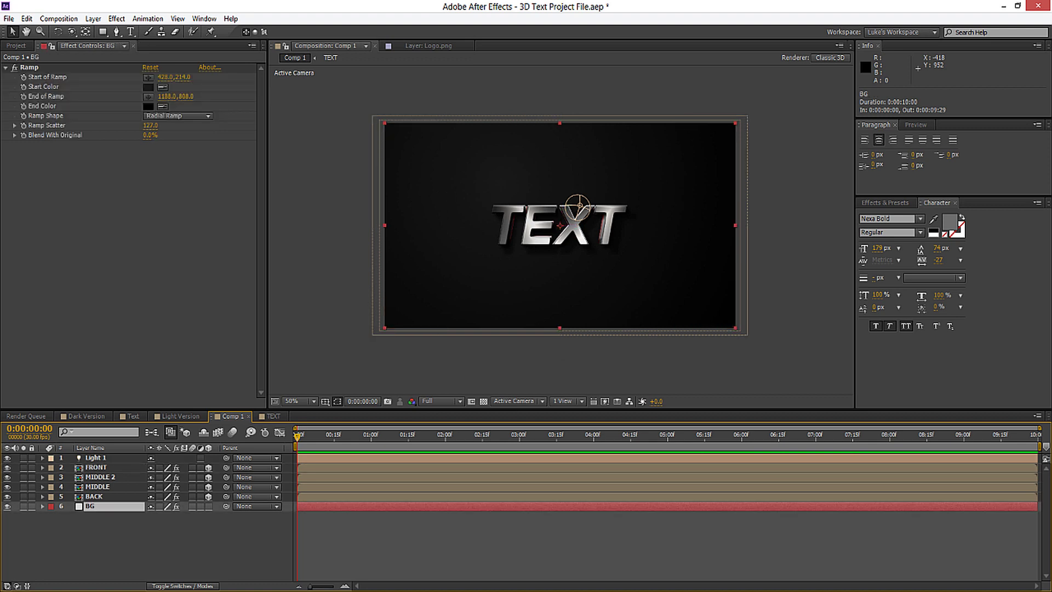
Move Light 1 to the right of the text and its point of interest to about 745, 397, 48.
left_click(96, 458)
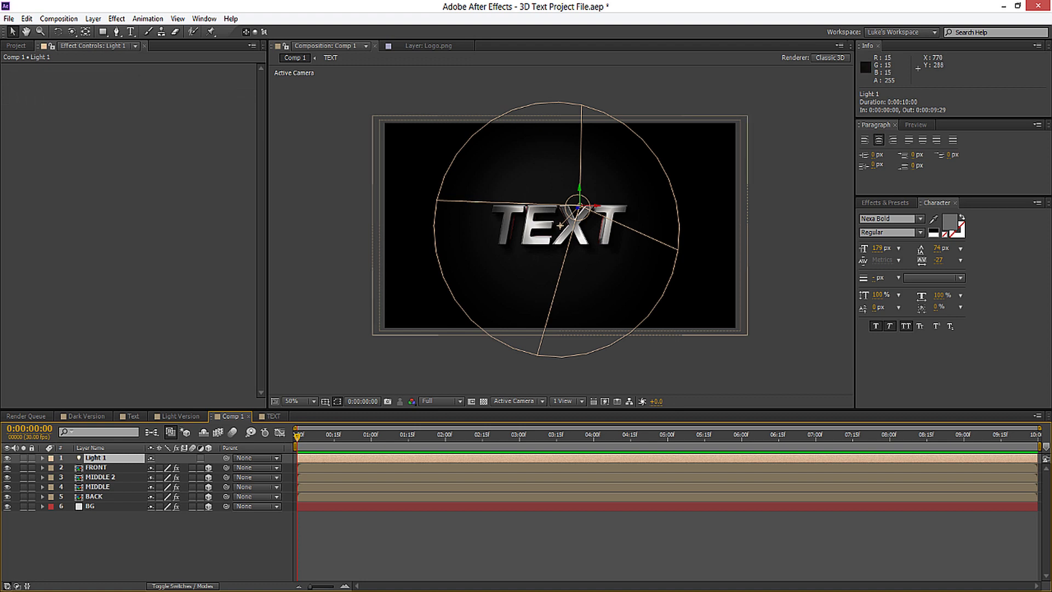
left_click_drag(582, 204, 588, 234)
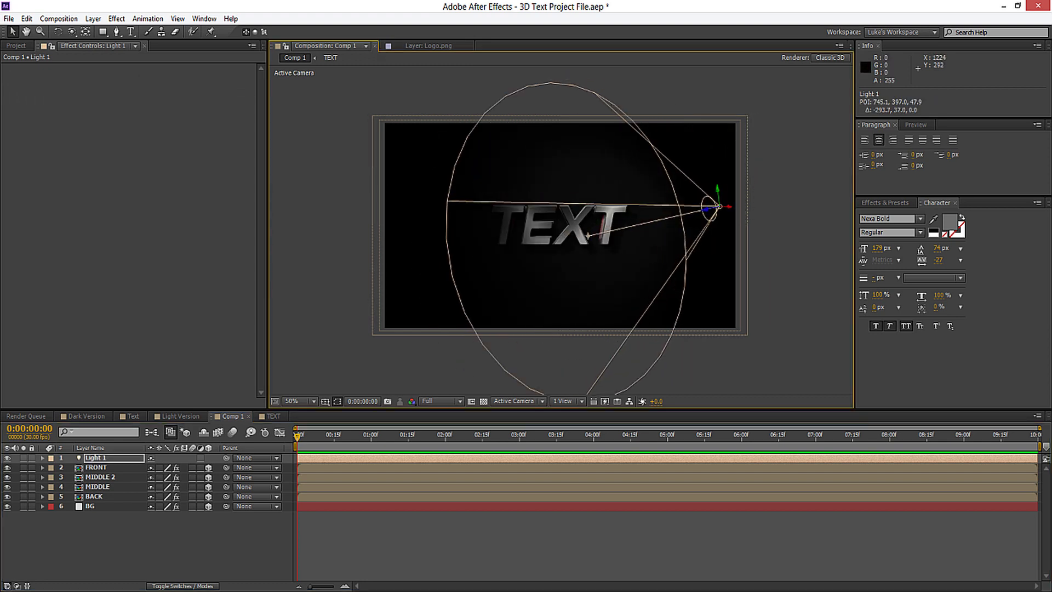
Move Light 1 up above the text's right end and narrow its cone angle to 51°.
left_click_drag(720, 203, 702, 154)
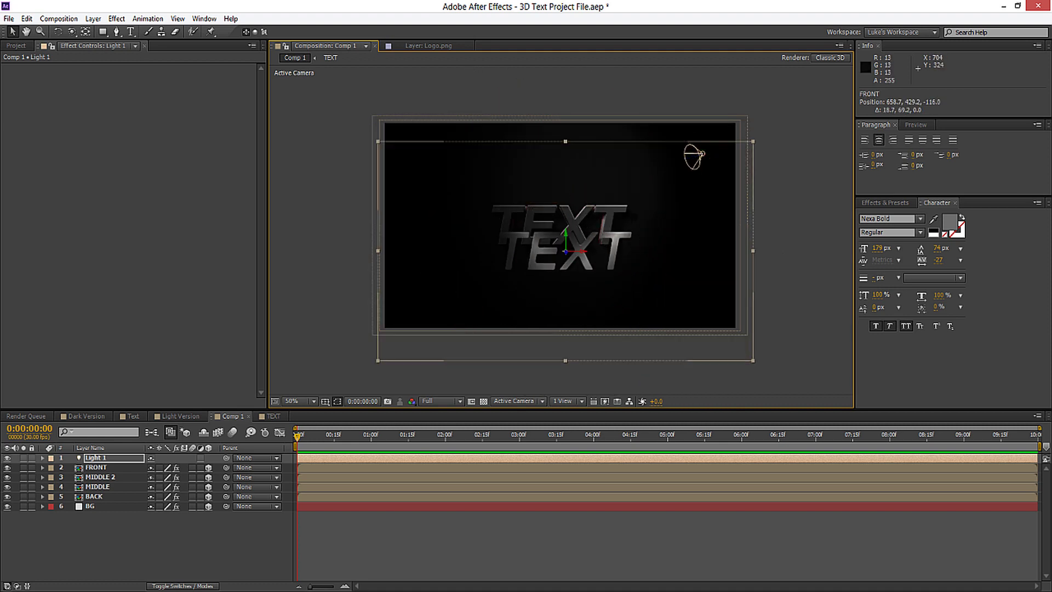
key("a")
key("a")
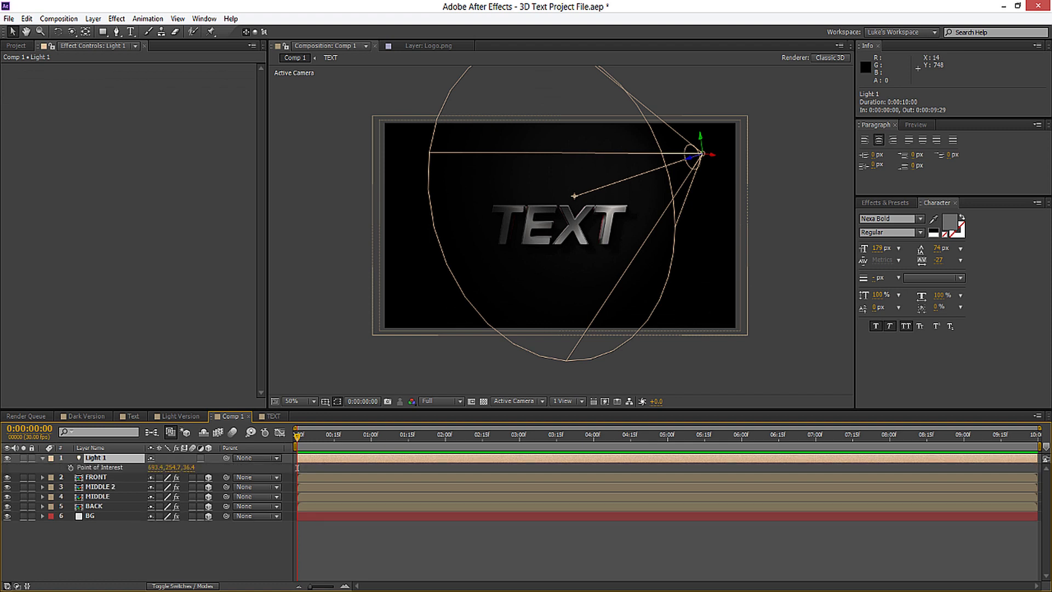
left_click(93, 497)
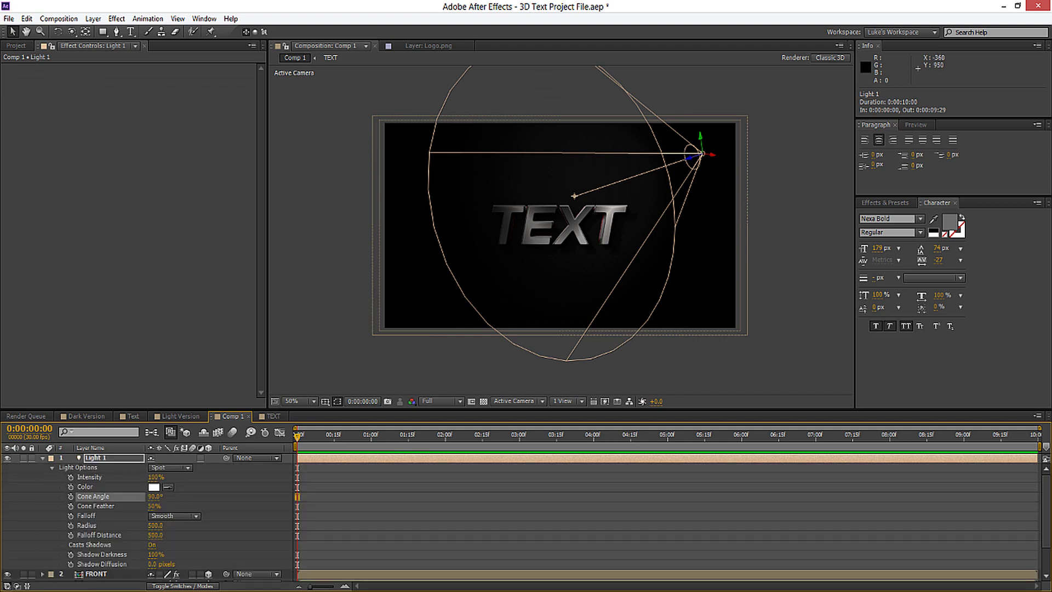
left_click_drag(154, 496, 133, 497)
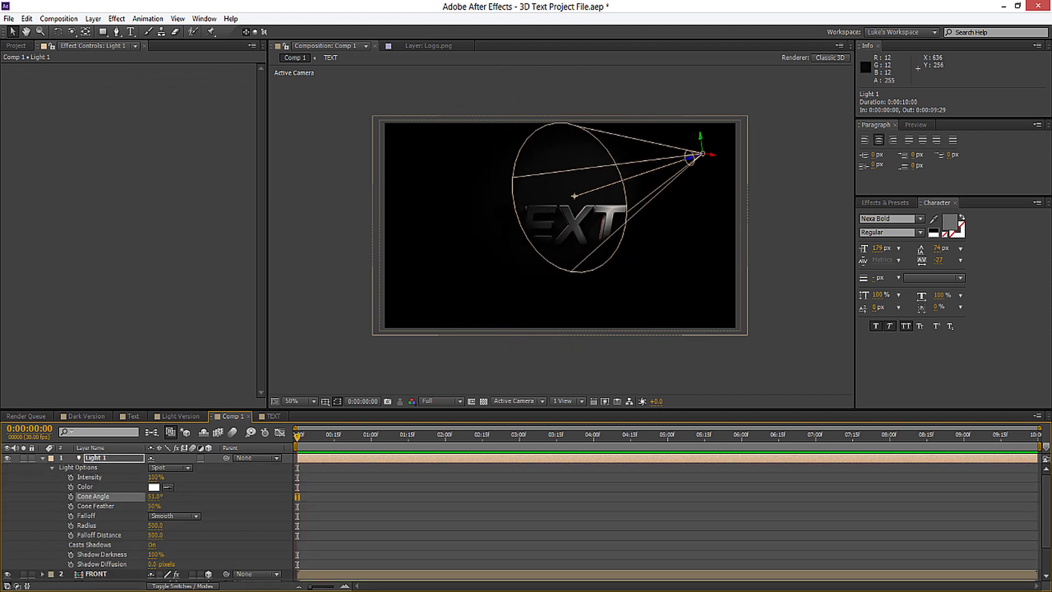
Move Light 1's point of interest down to about 691, 349, 36 and set its intensity to 136%.
left_click_drag(574, 196, 574, 222)
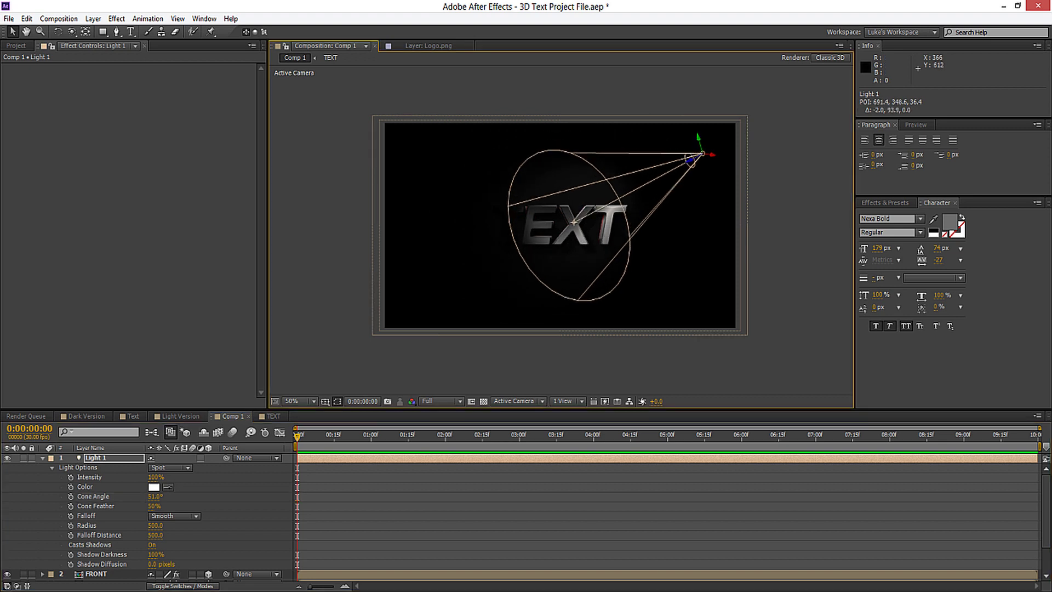
left_click_drag(156, 476, 163, 477)
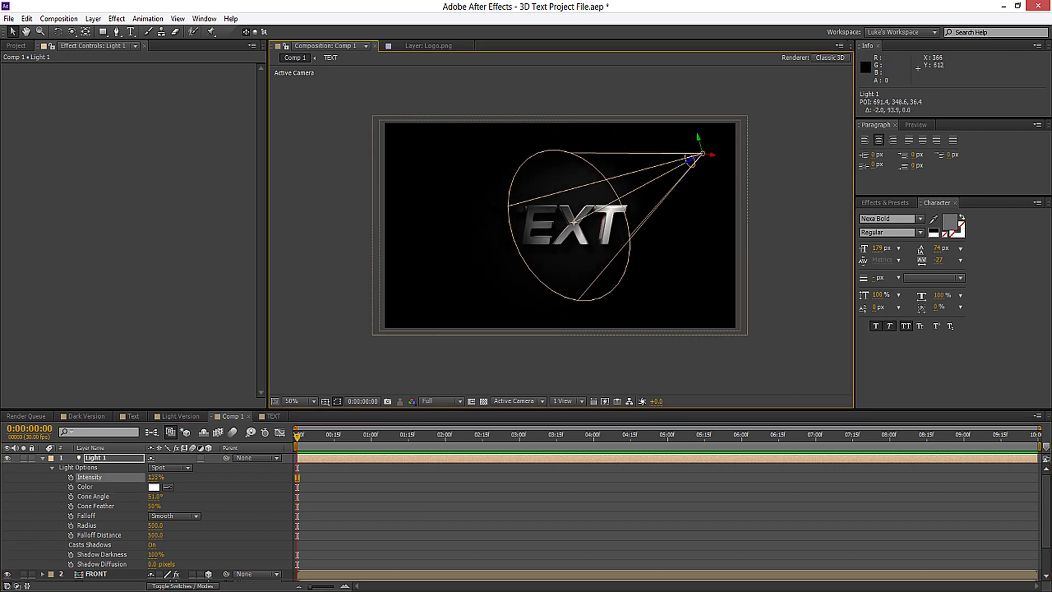
key("period")
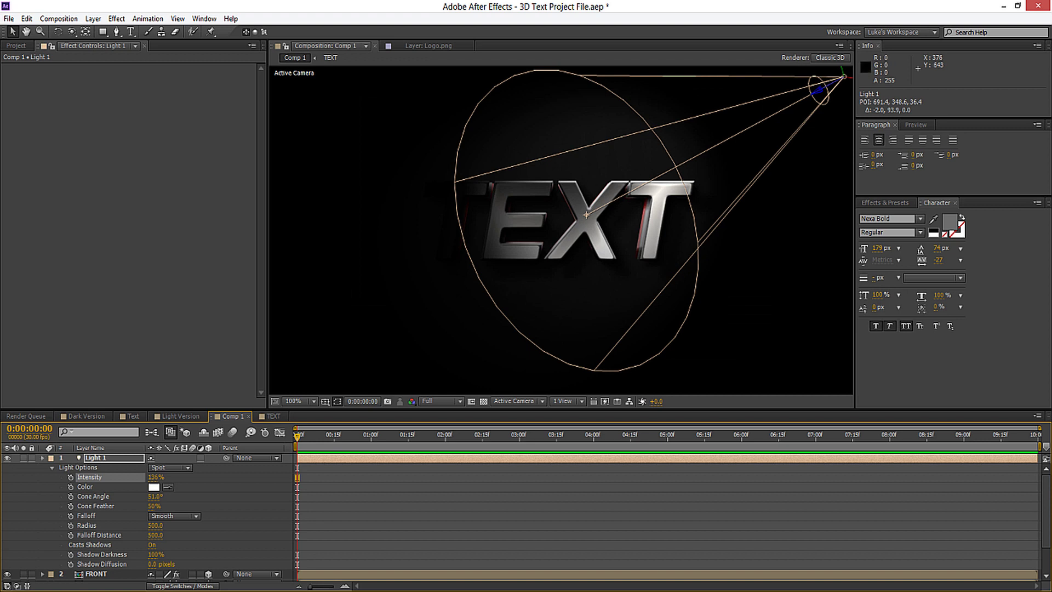
Duplicate Light 1 and place the copy above and left of the text, with its point of interest at about 636, 414, -354.
key("ctrl+grave")
key("ctrl+d")
key("comma")
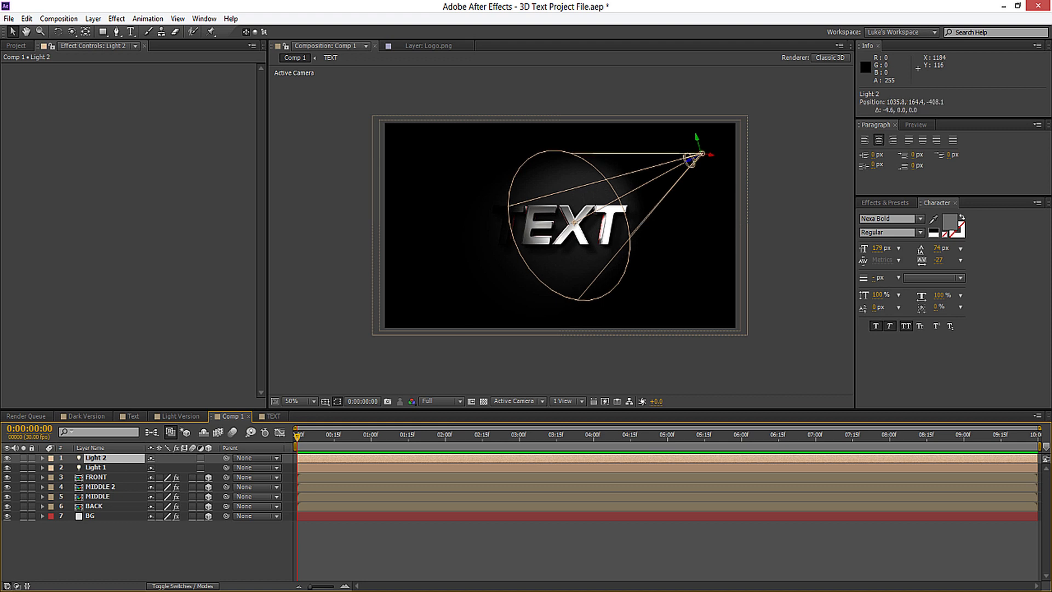
left_click_drag(710, 154, 556, 154)
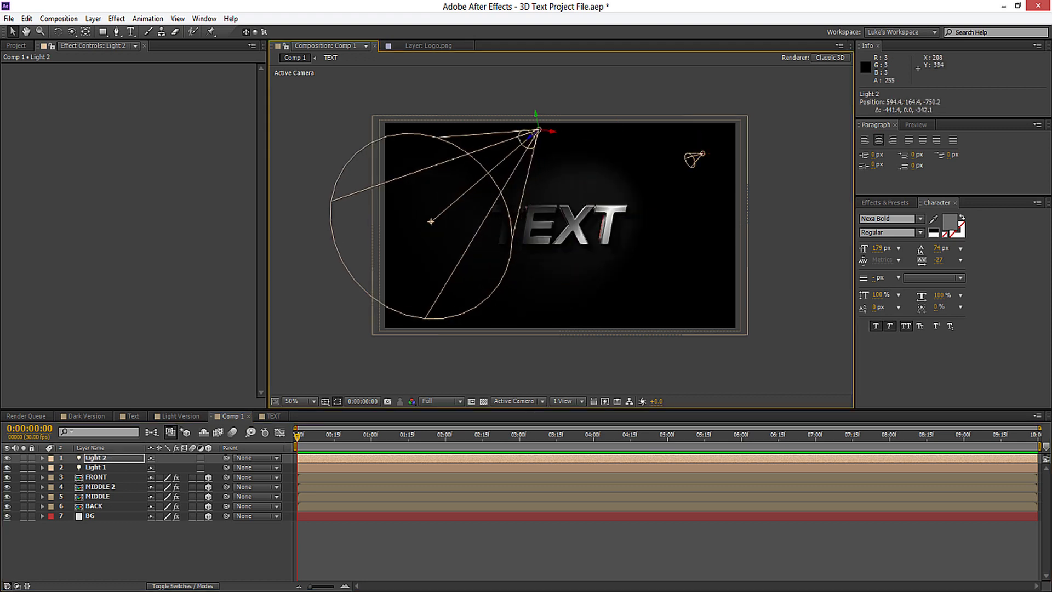
left_click_drag(430, 221, 609, 267)
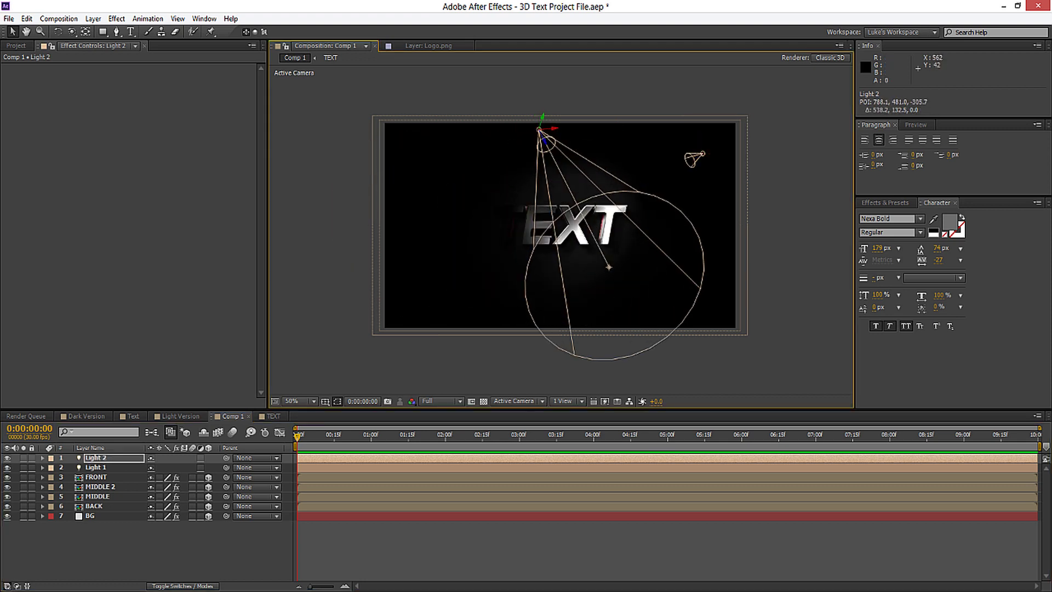
left_click_drag(544, 142, 494, 100)
mouse_move(567, 243)
left_mouse_down()
mouse_move(526, 208)
mouse_move(439, 189)
mouse_move(546, 251)
mouse_move(558, 244)
left_mouse_up()
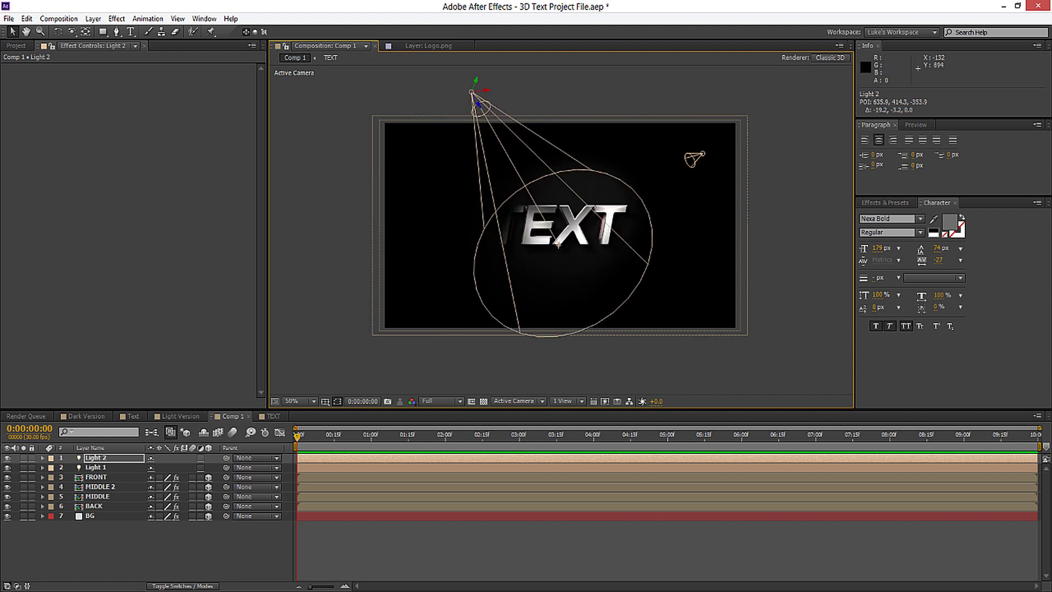
Set Light 2's cone angle to 19° and its intensity to 203%, and reposition it to light the first letter of the text.
left_click(96, 458)
key("a")
key("a")
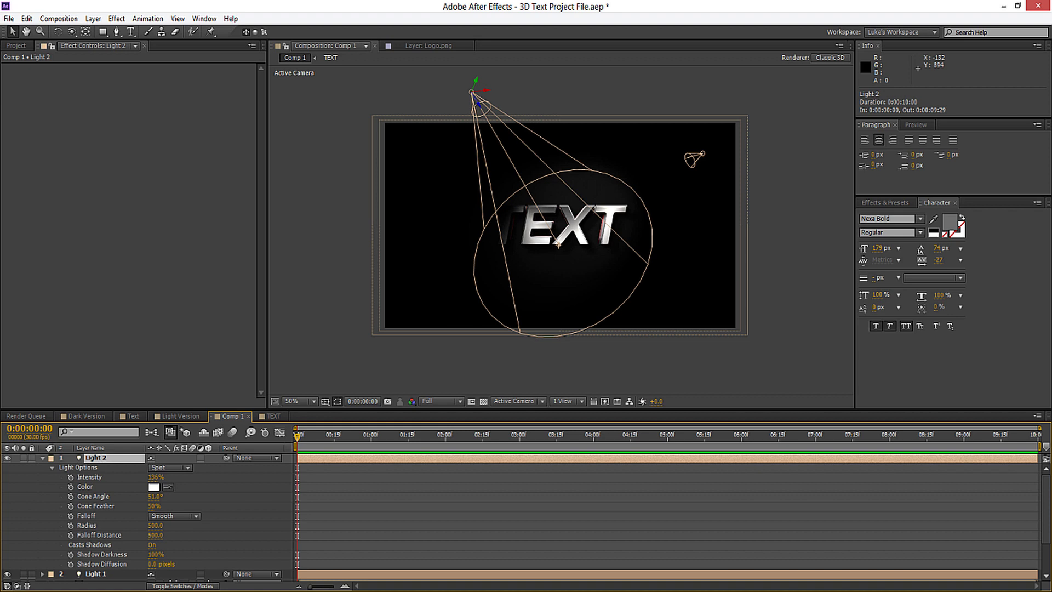
left_click_drag(155, 496, 141, 477)
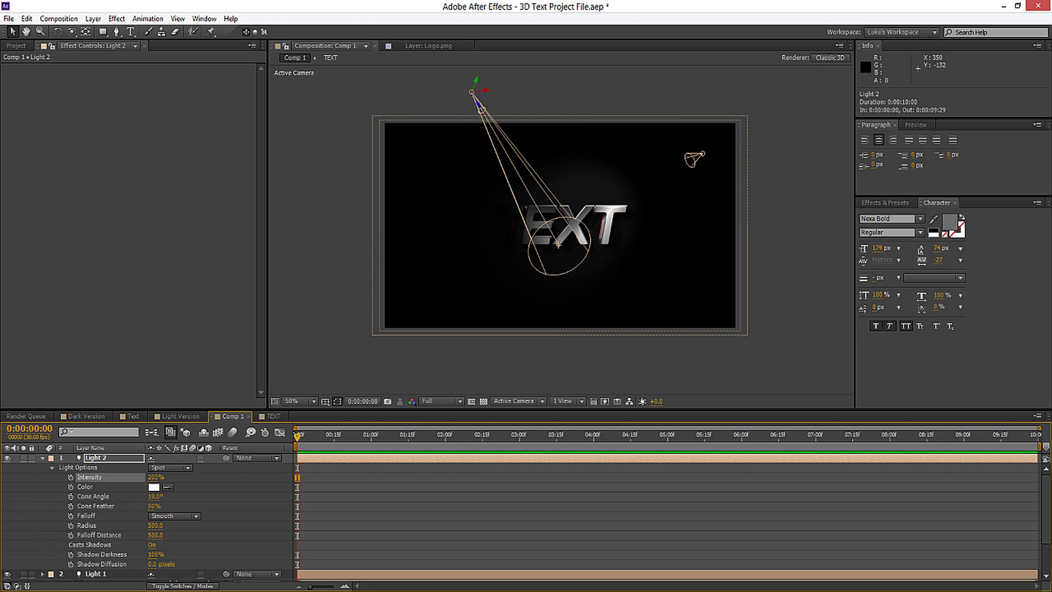
left_click_drag(476, 84, 416, 92)
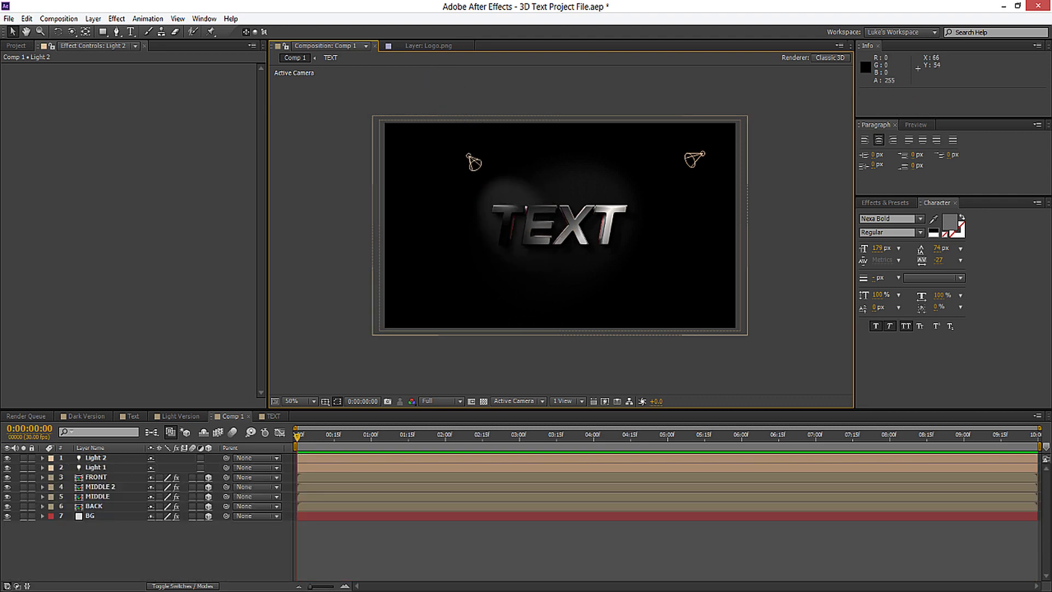
key("period")
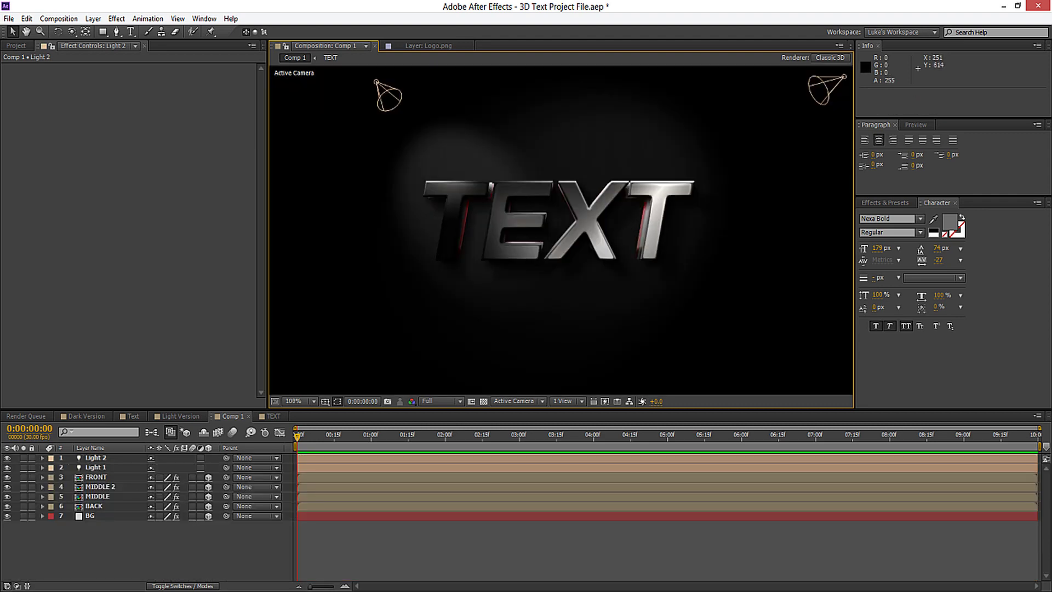
Add an Ambient light named Light 3 to the composition.
left_click(93, 19)
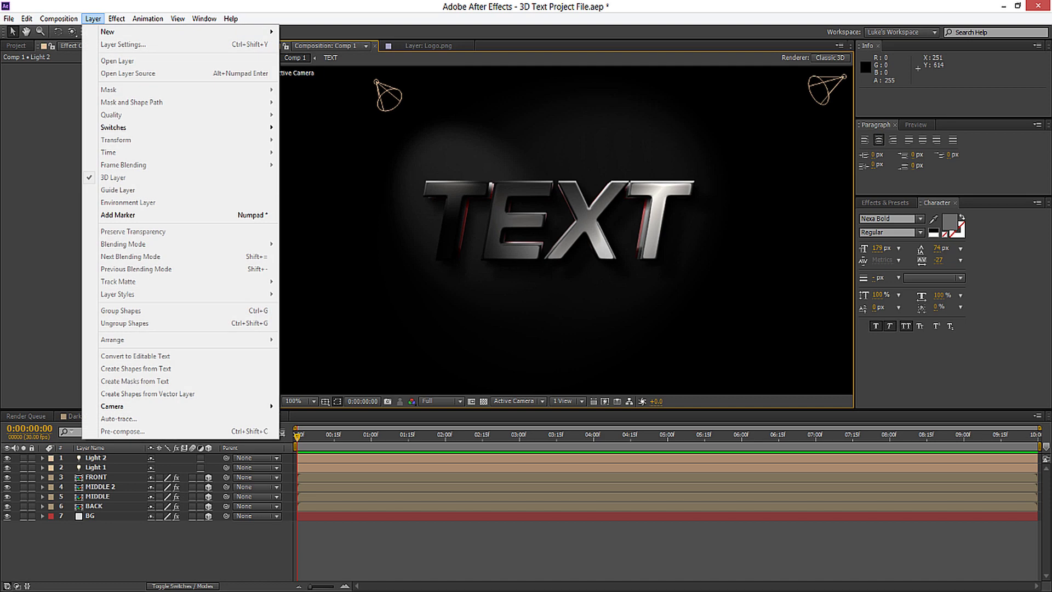
mouse_move(110, 31)
left_click(310, 56)
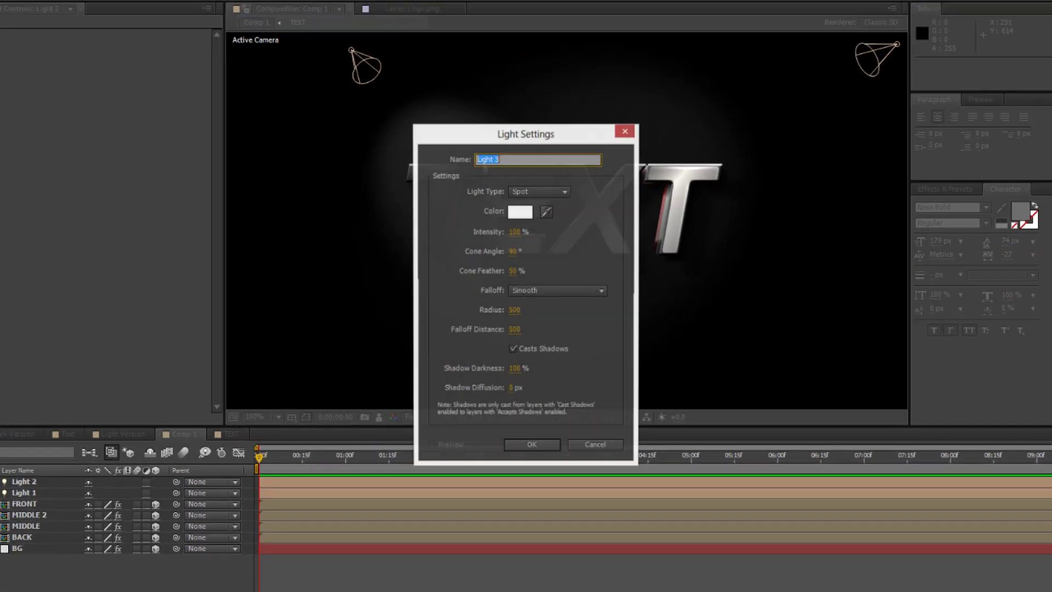
left_click(545, 205)
left_click(548, 242)
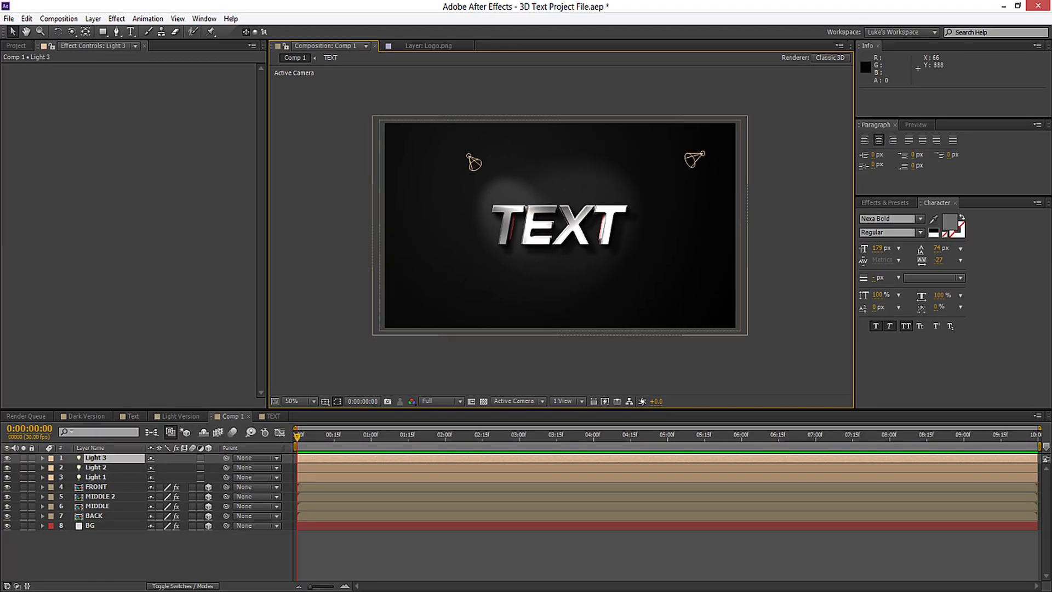
Set Light 3's intensity to 17%, collapse its properties and deselect the layer.
left_click(43, 457)
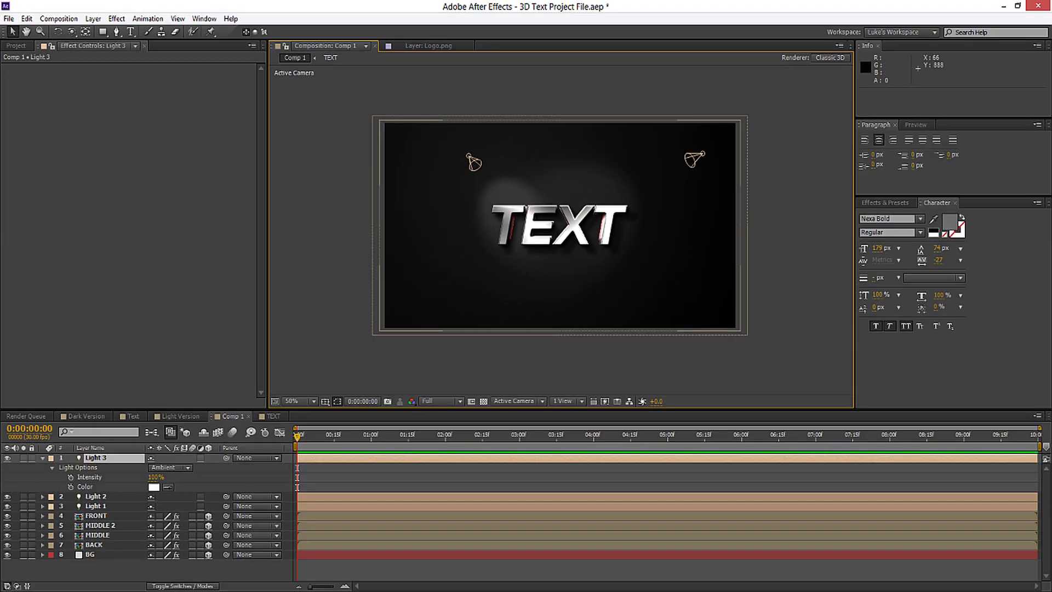
left_click_drag(156, 477, 112, 477)
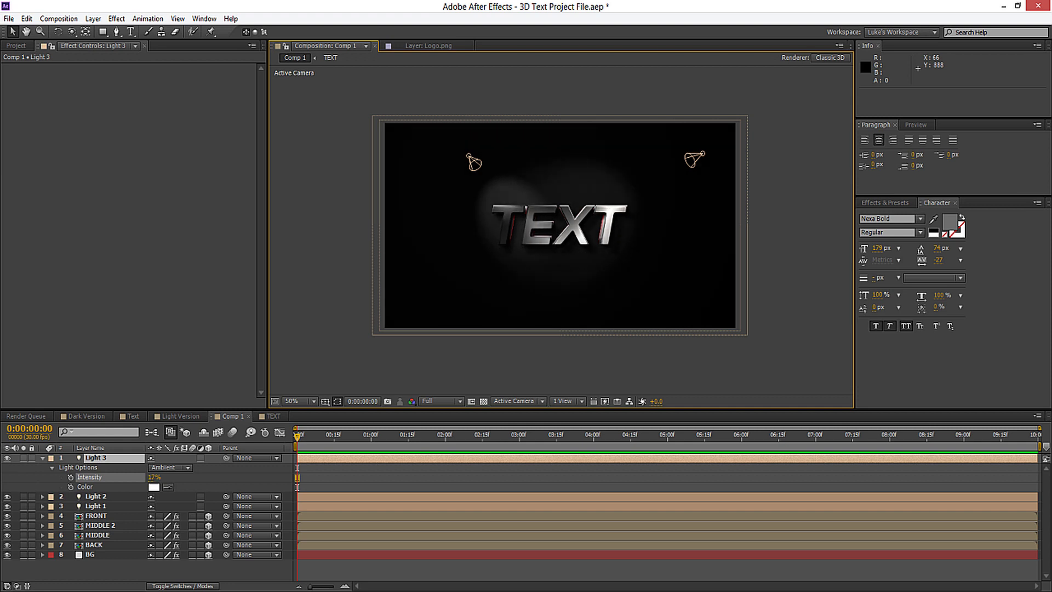
left_click(96, 457)
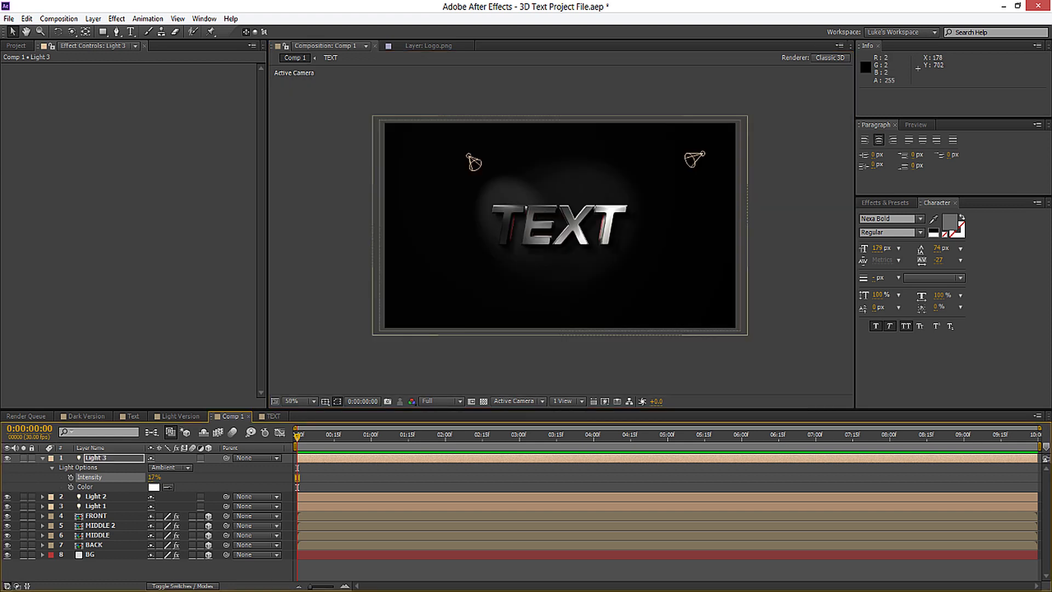
key("u")
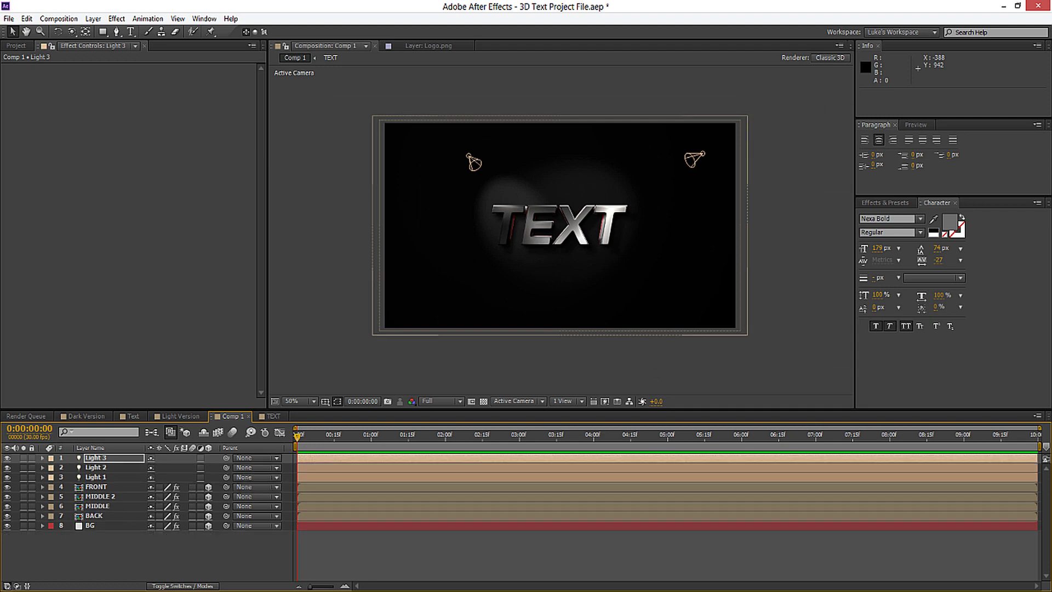
key("F2")
key("slash")
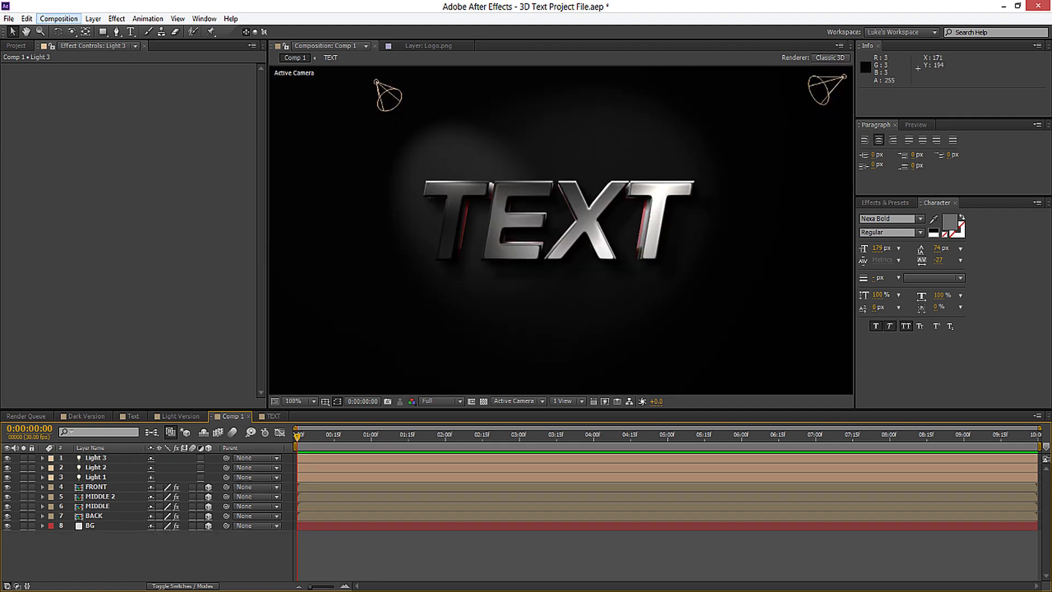
Add an adjustment layer above the lights and apply the Curves effect to it.
left_click(93, 19)
mouse_move(109, 30)
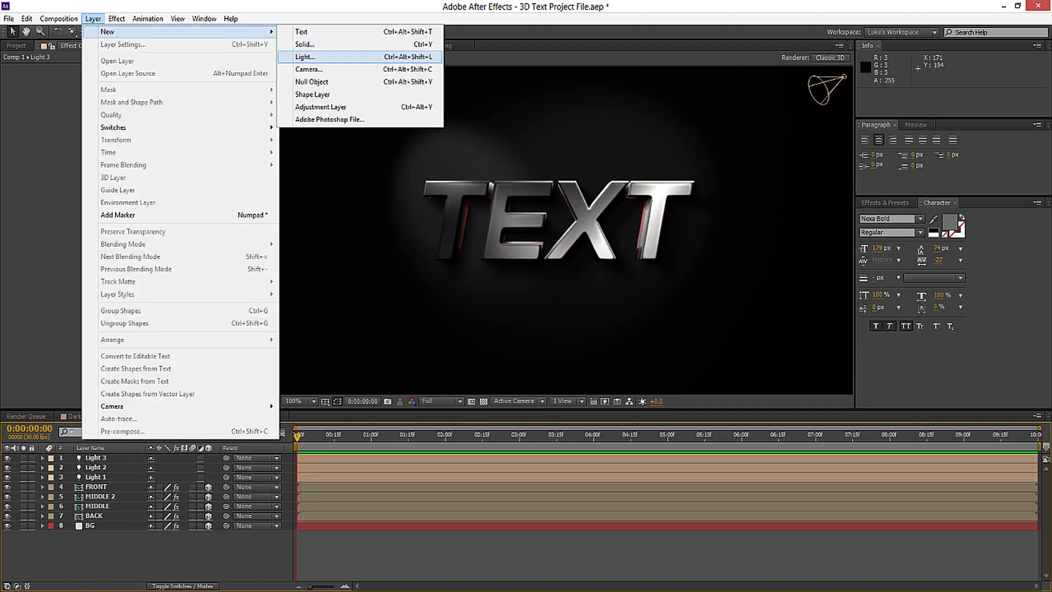
left_click(321, 107)
left_click(116, 19)
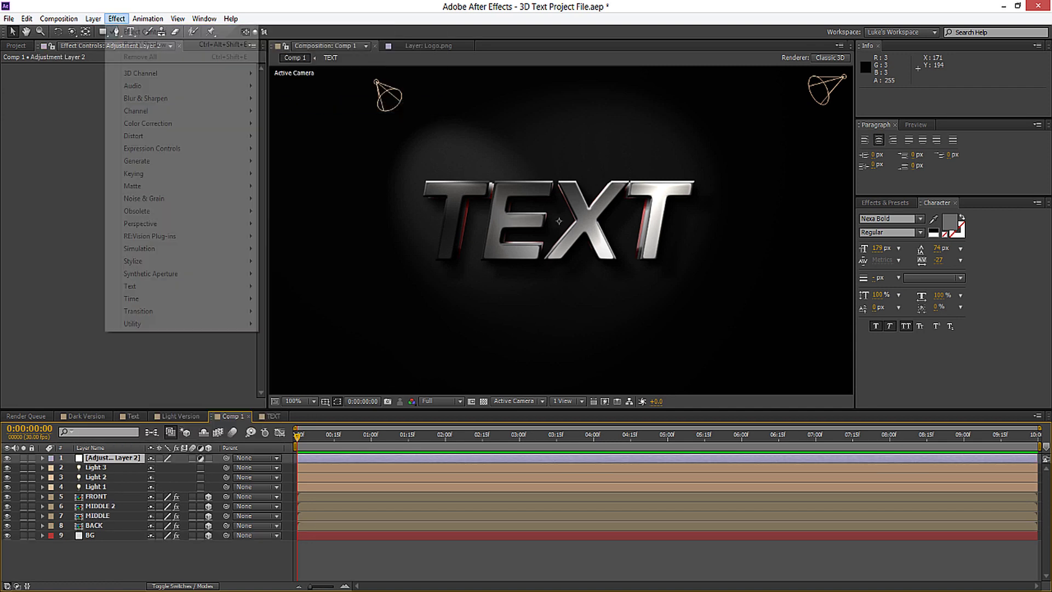
mouse_move(148, 124)
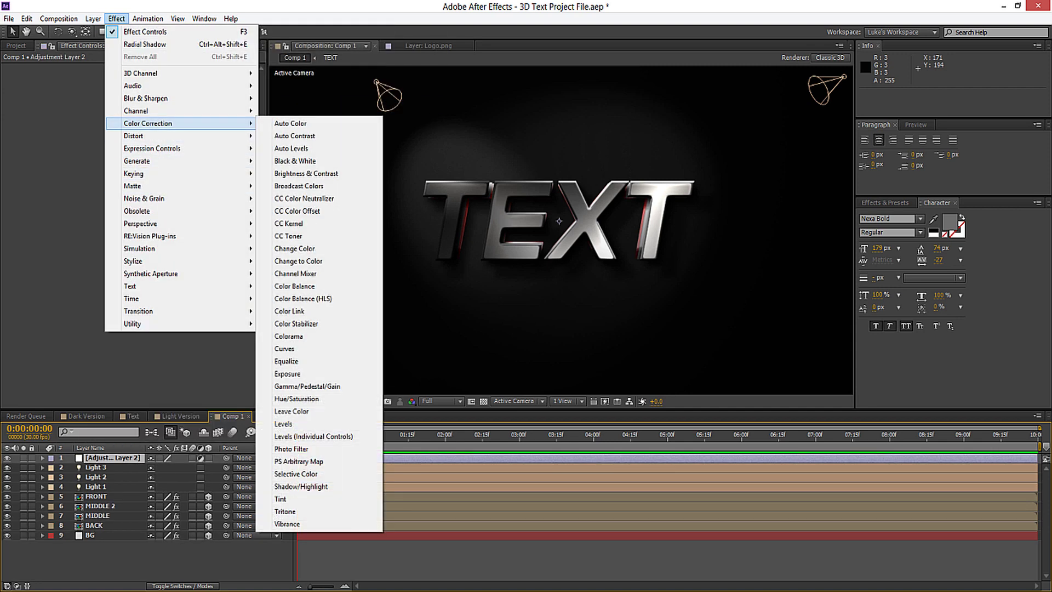
left_click(284, 349)
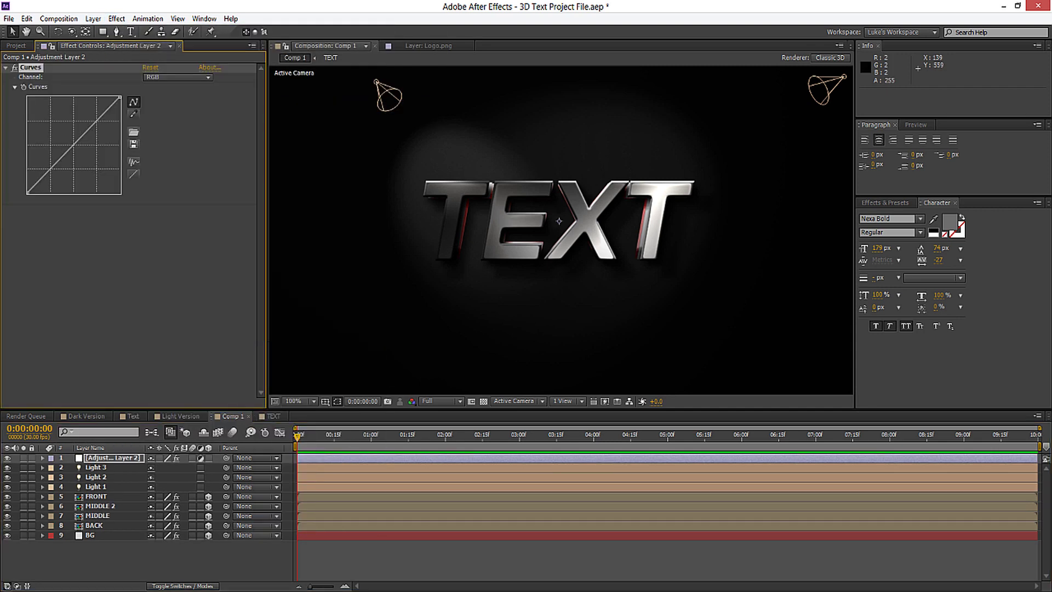
Shape the RGB curve into a gentle S for contrast and slightly lower the highlight end of the Blue curve.
left_click_drag(50, 169, 51, 174)
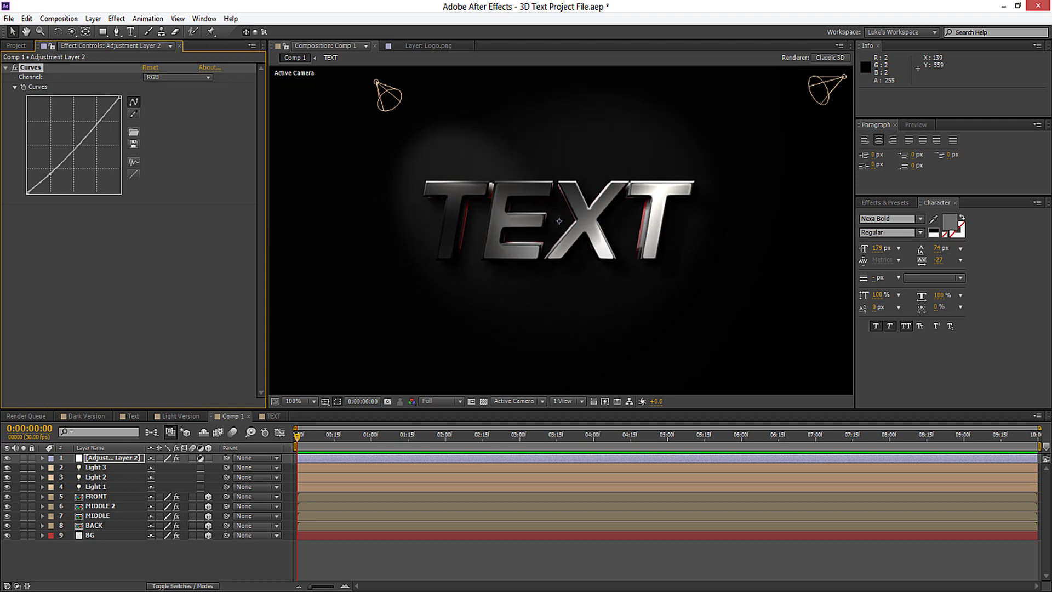
left_click_drag(99, 121, 106, 108)
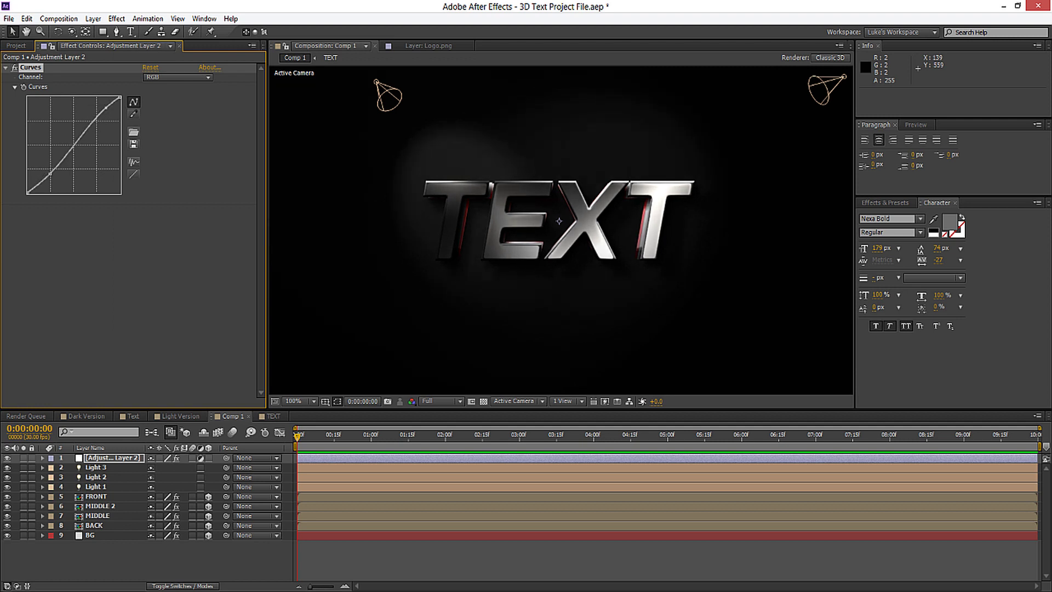
left_click(178, 77)
left_click(170, 128)
left_click_drag(120, 97, 120, 102)
scroll(575, 175, "down", 2)
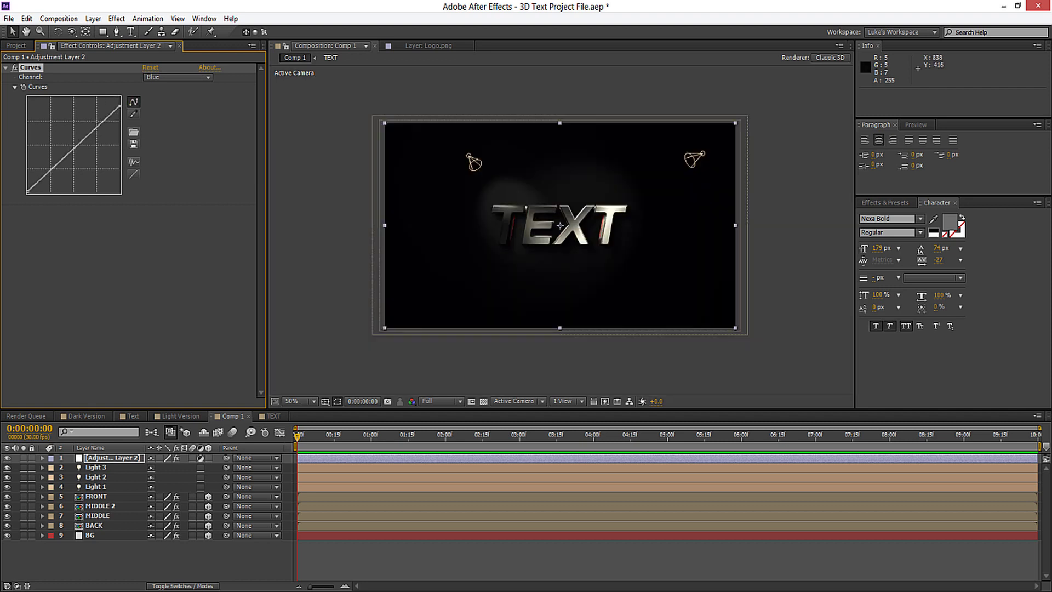
scroll(575, 176, "up", 2)
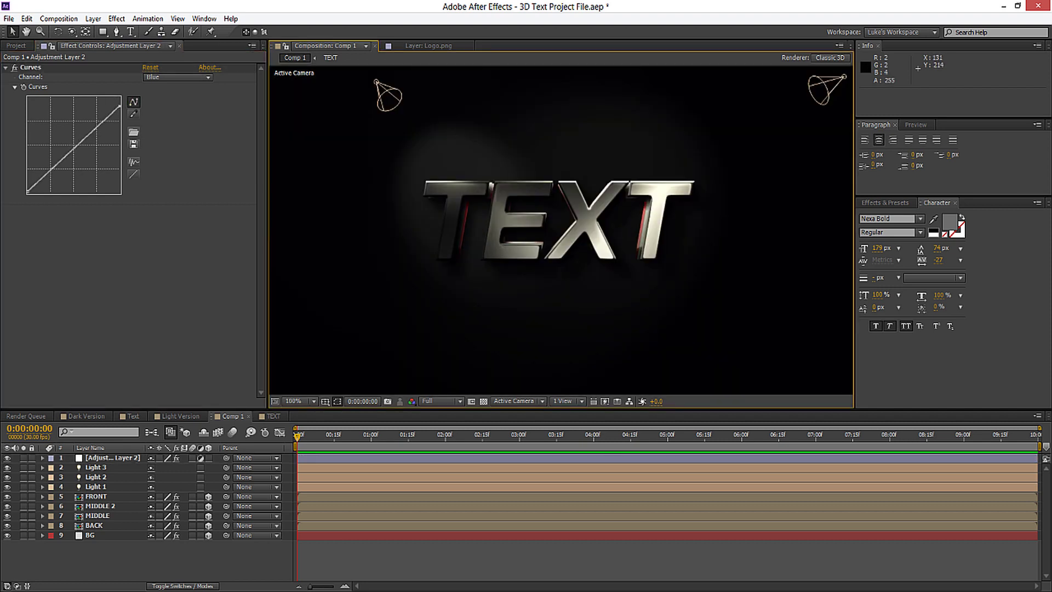
left_click(30, 67)
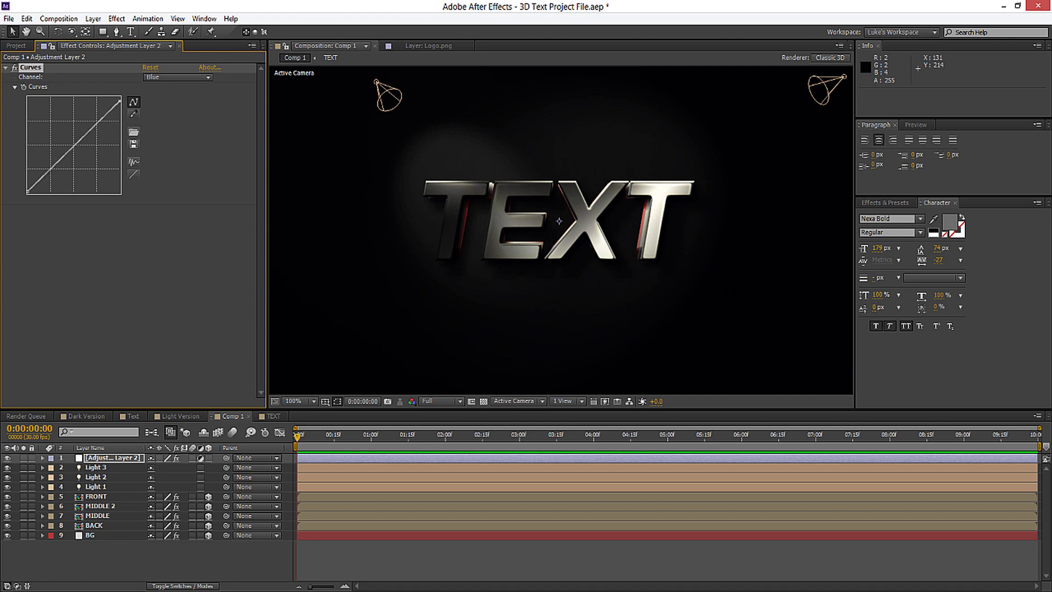
Apply the Glow effect to the adjustment layer and set its glow radius to 46.
left_click(116, 19)
mouse_move(138, 261)
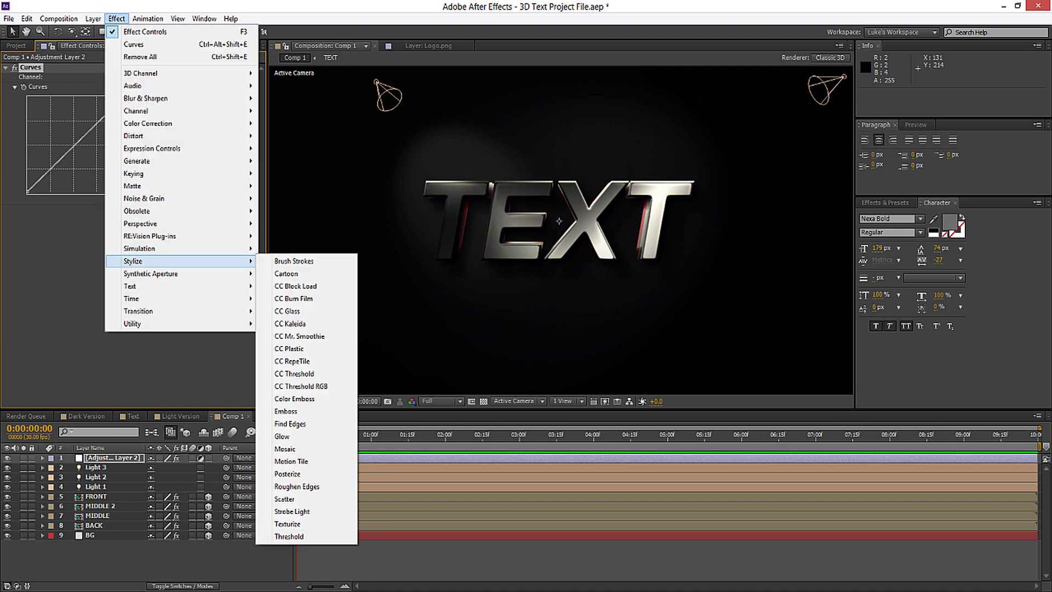
left_click(285, 436)
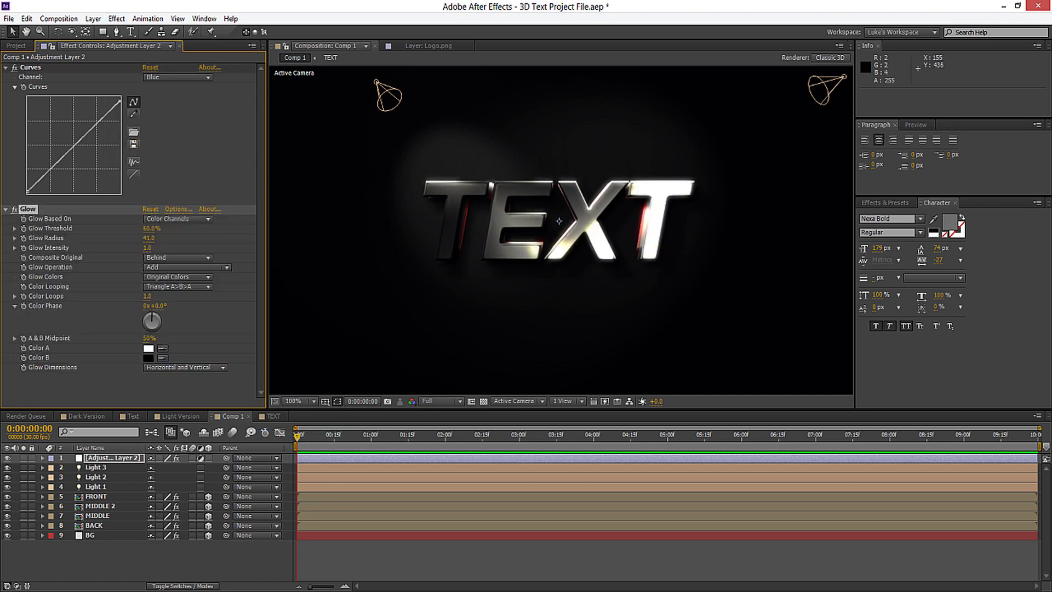
left_click_drag(148, 238, 154, 238)
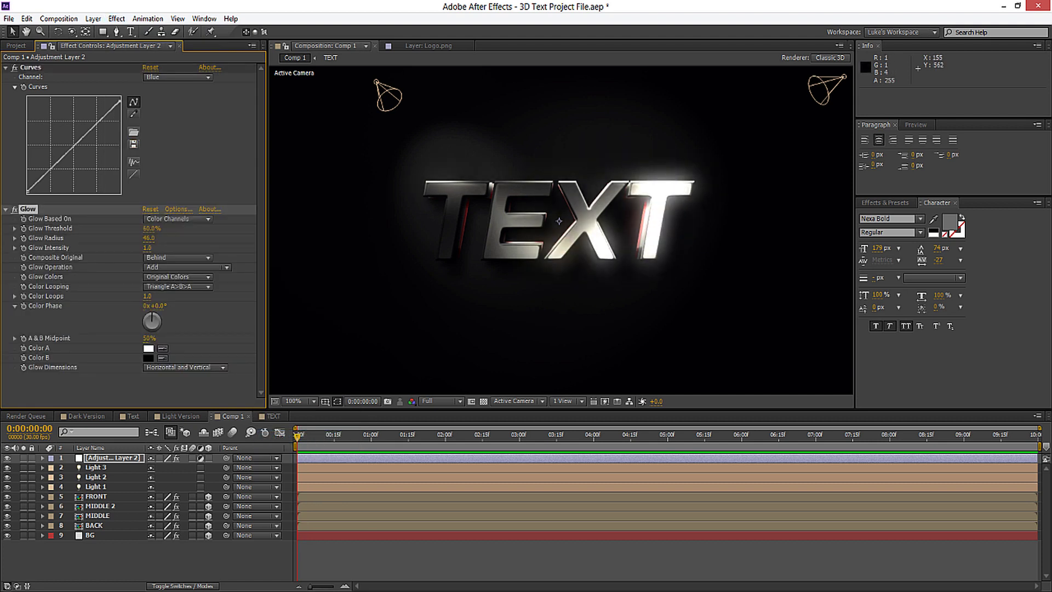
Raise the Glow threshold to about 72% and set the glow intensity to 0.4 on the adjustment layer.
left_click_drag(152, 228, 158, 228)
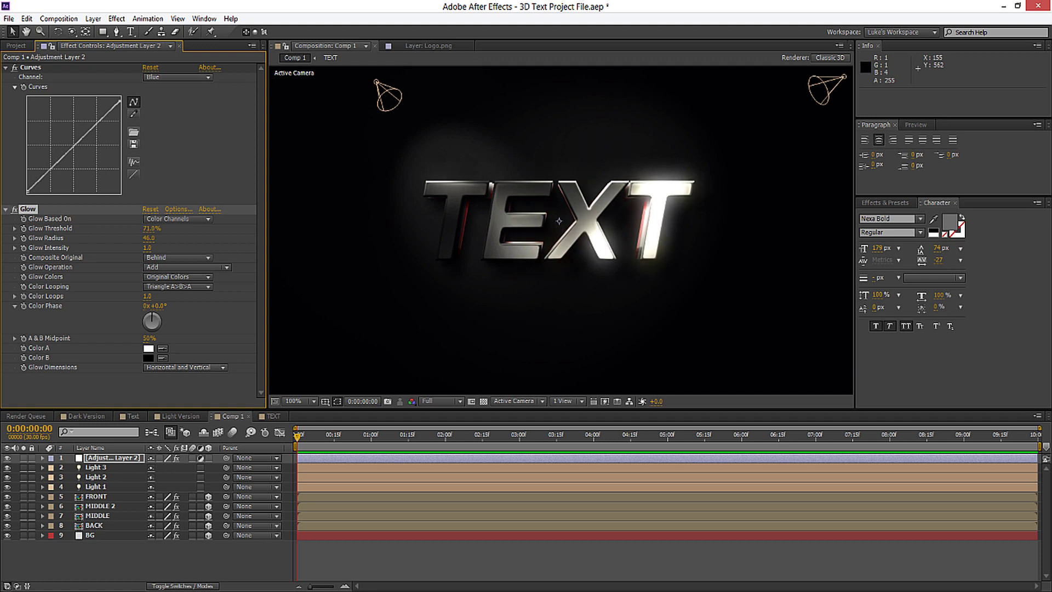
left_click(147, 247)
type("0.4")
key("Return")
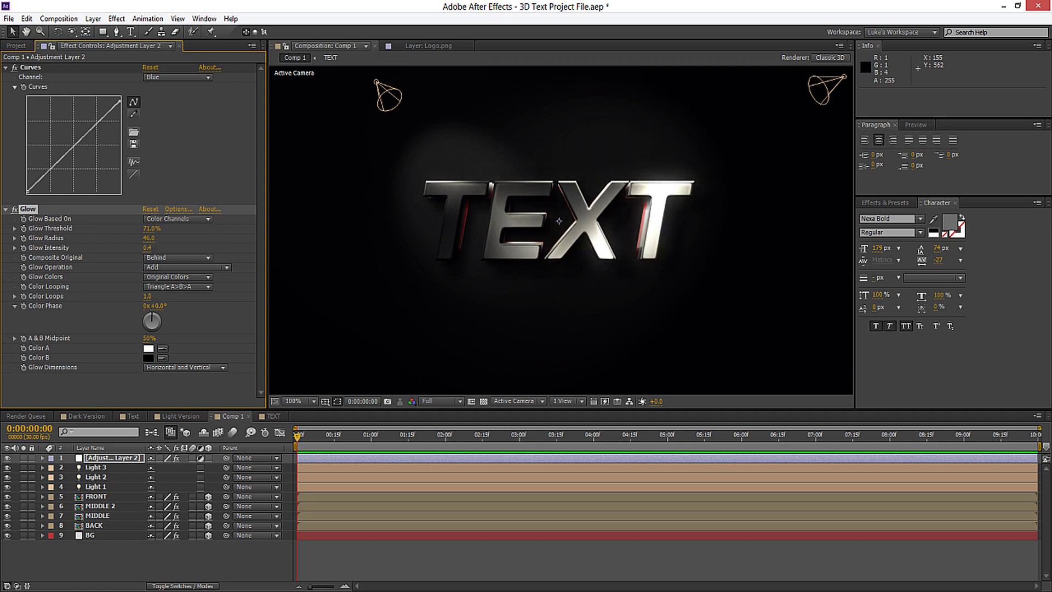
scroll(559, 221, "down", 2)
scroll(561, 225, "up", 2)
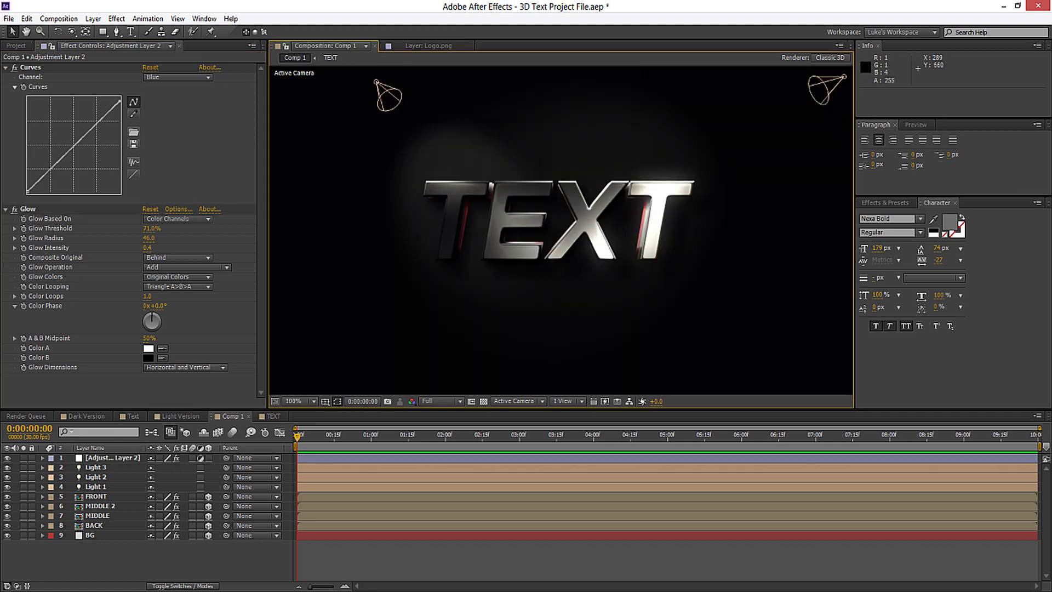
Duplicate the FRONT layer, delete all effects from the copy and solo it.
left_click(96, 497)
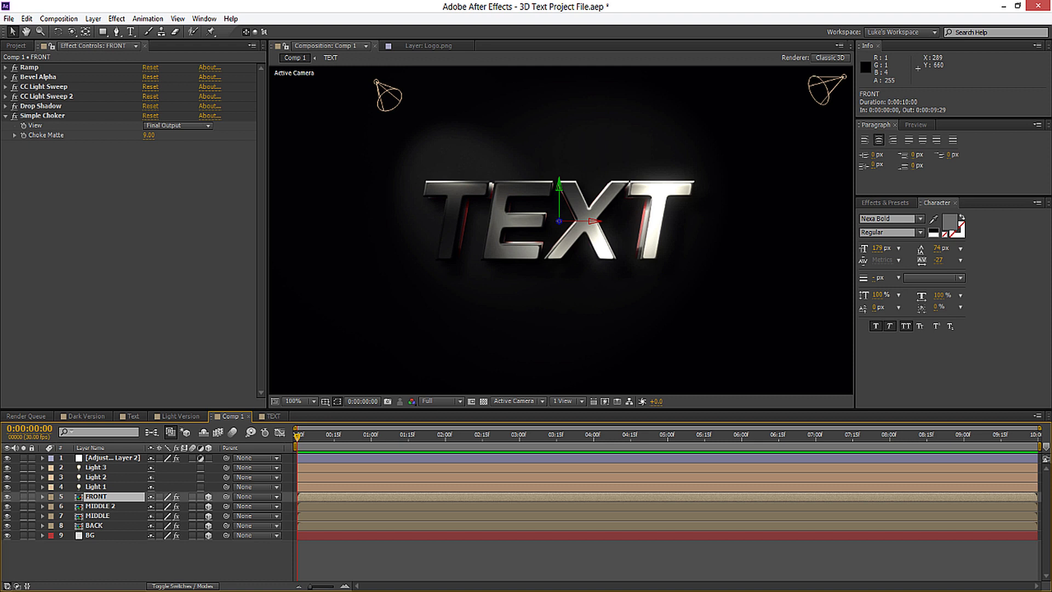
key("ctrl+d")
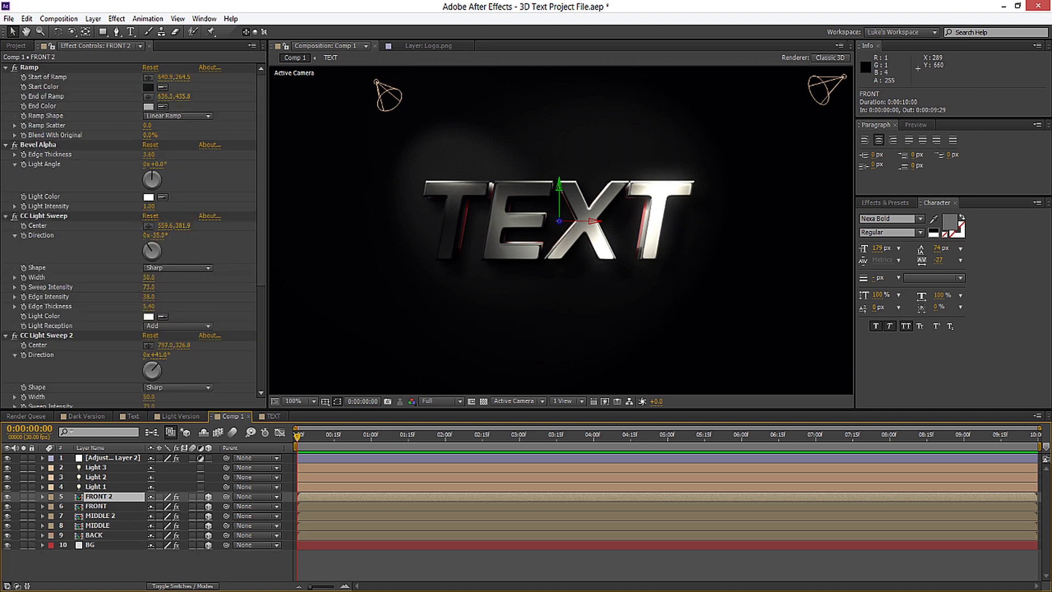
left_click(29, 67)
key("ctrl+a")
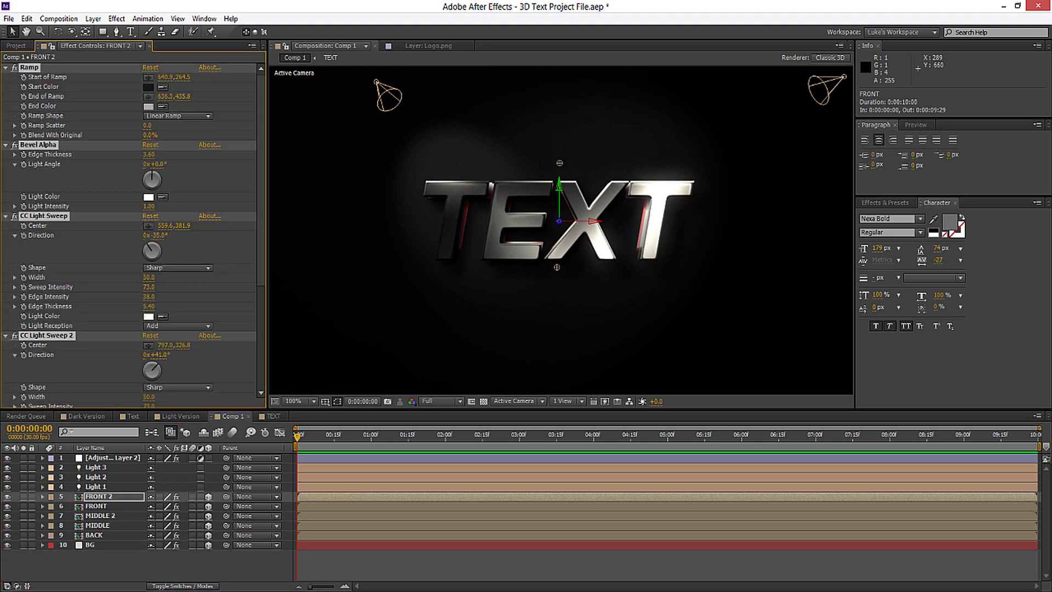
key("Delete")
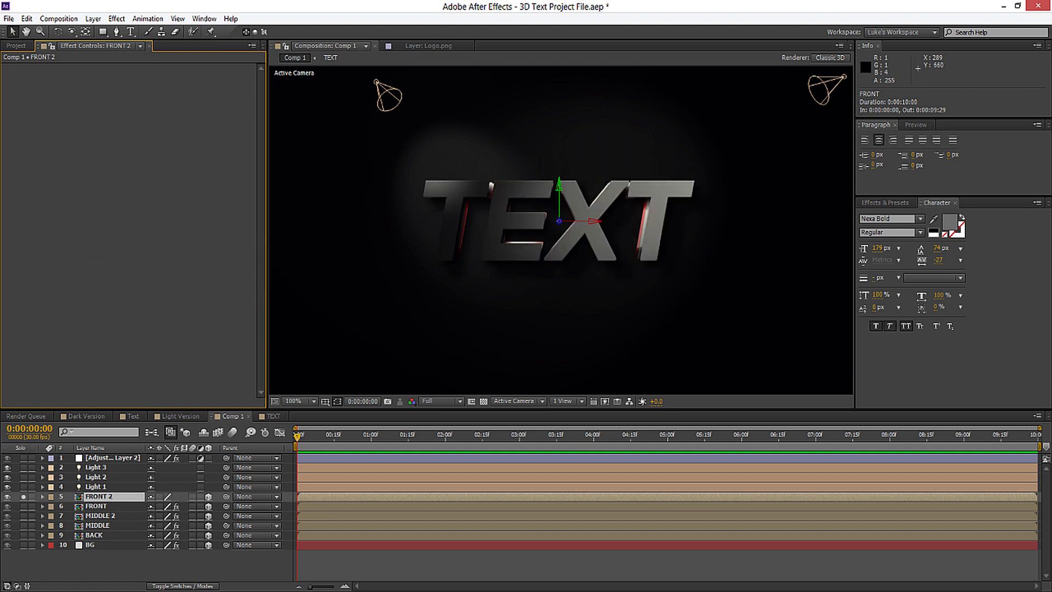
left_click(24, 496)
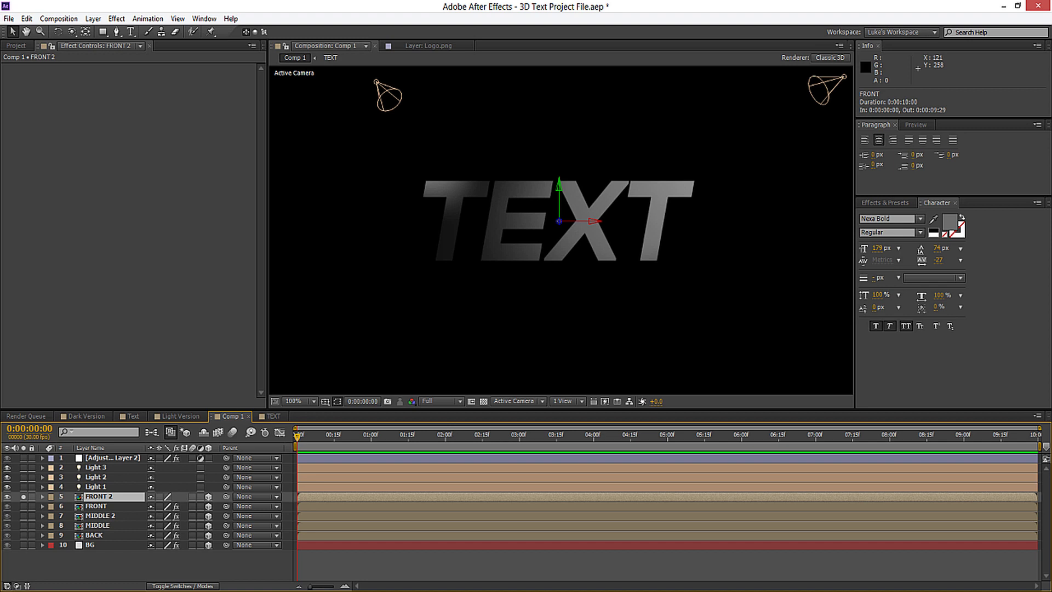
Set the blending mode of the FRONT 2 layer to Add.
key("F4")
left_click(164, 497)
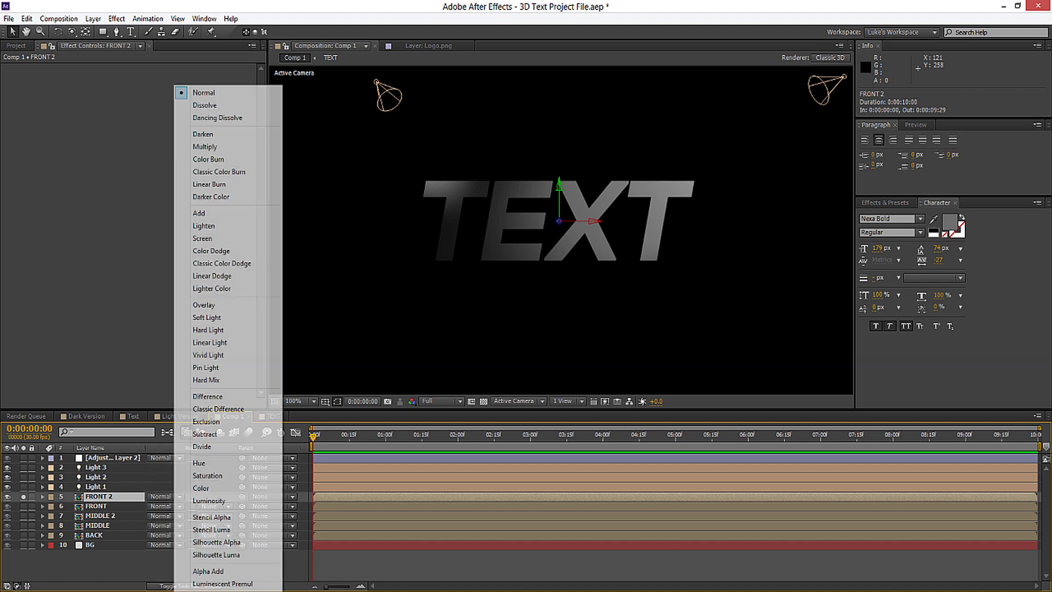
left_click(208, 211)
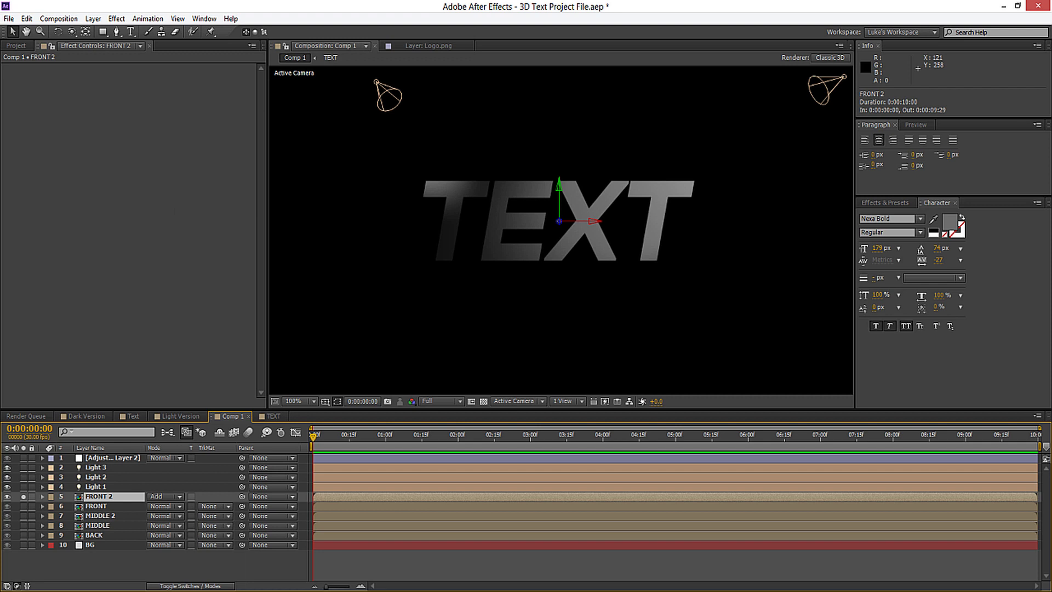
Unsolo FRONT 2 and move it along Z to a position of -144.
key("p")
left_click(23, 497)
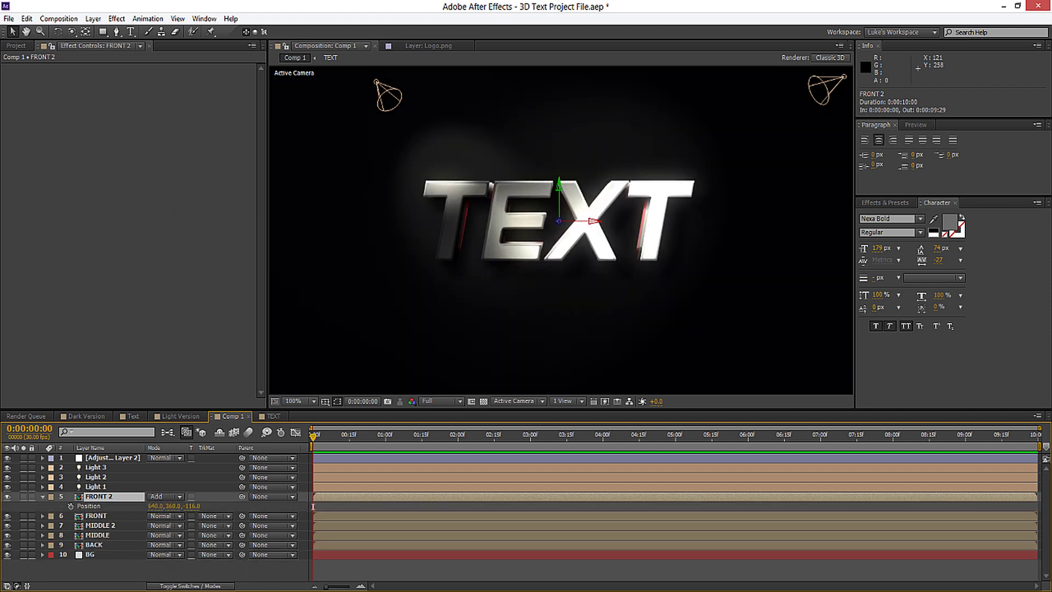
left_click(88, 506)
mouse_move(191, 506)
left_mouse_down()
mouse_move(206, 506)
mouse_move(177, 506)
left_mouse_up()
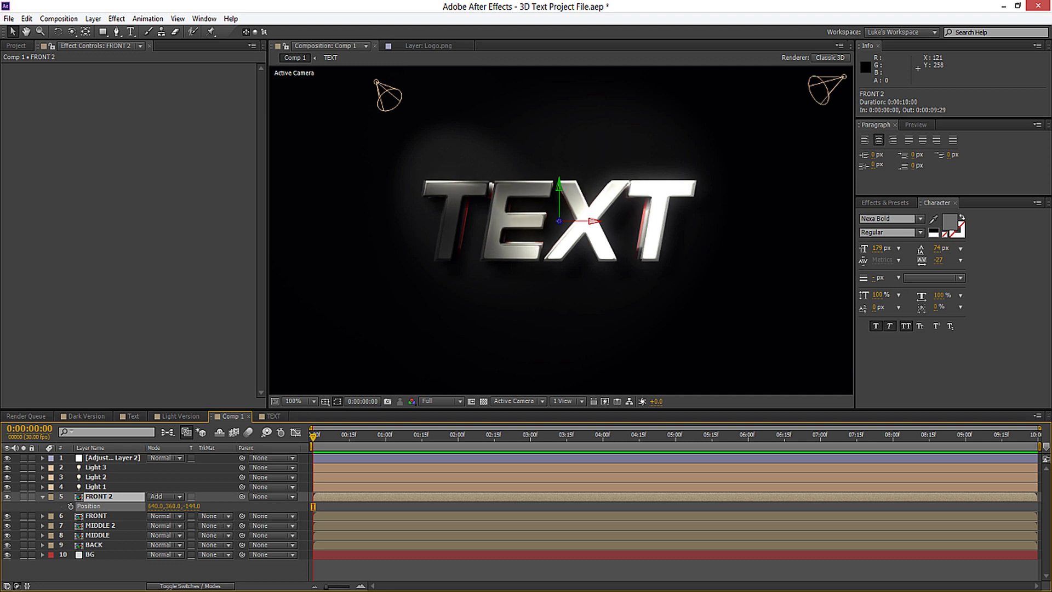
key("p")
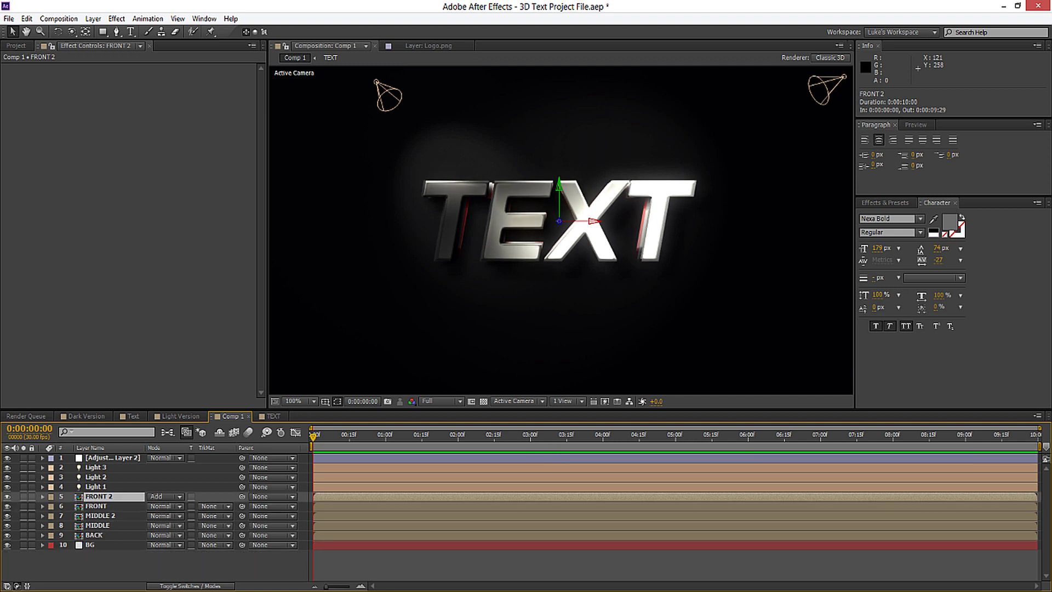
Rename the FRONT 2 layer to Shine.
key("Return")
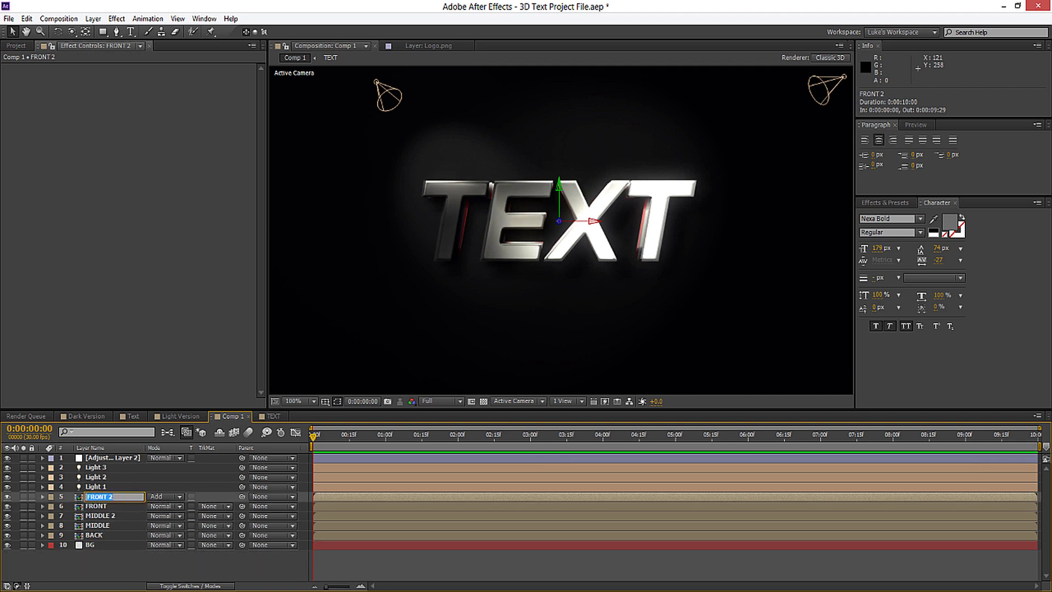
type("G")
key("BackSpace")
key("BackSpace")
type("hine")
key("Return")
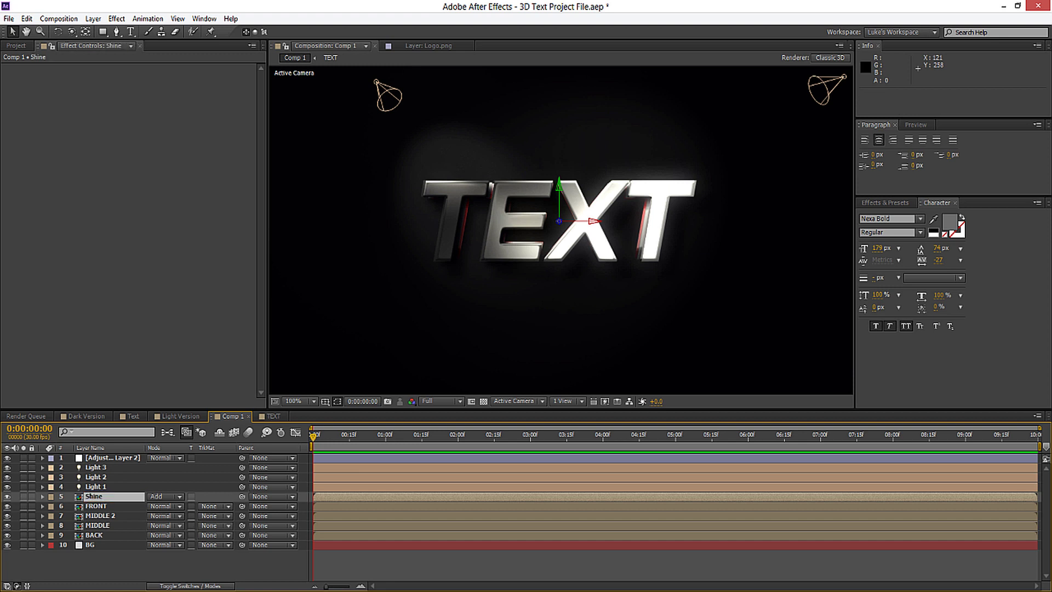
Apply Directional Blur to the Shine layer with a blur length of 103.6 and inspect the streaks up close.
key("alt+t")
mouse_move(145, 98)
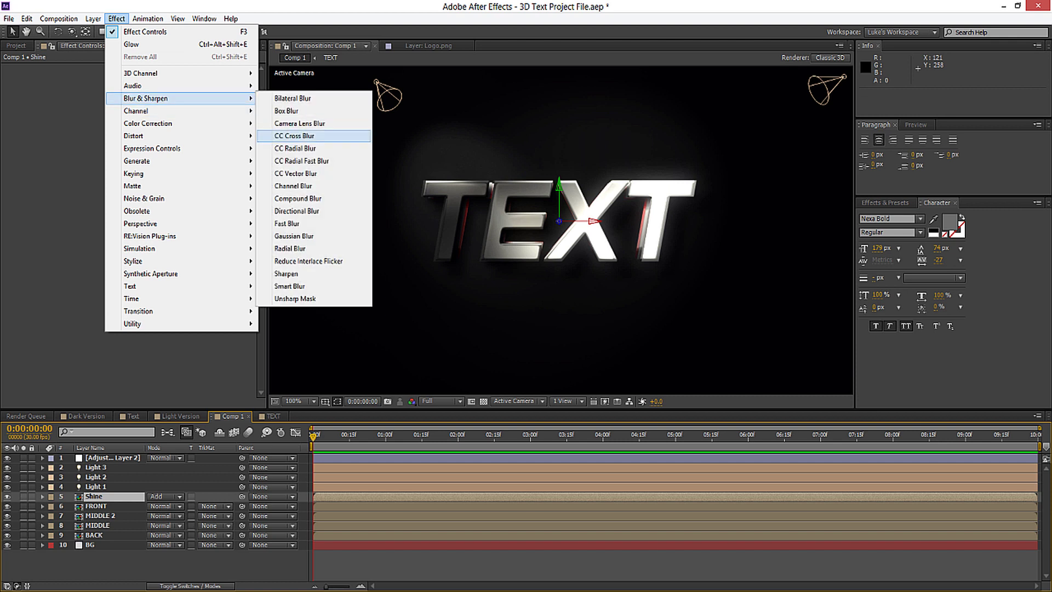
left_click(296, 211)
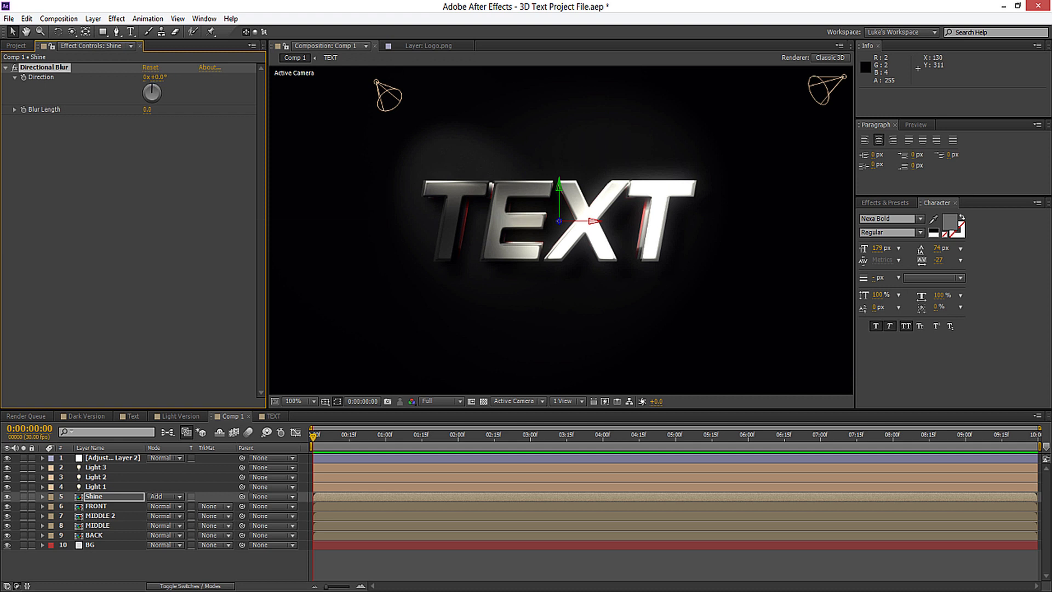
left_click_drag(146, 109, 203, 109)
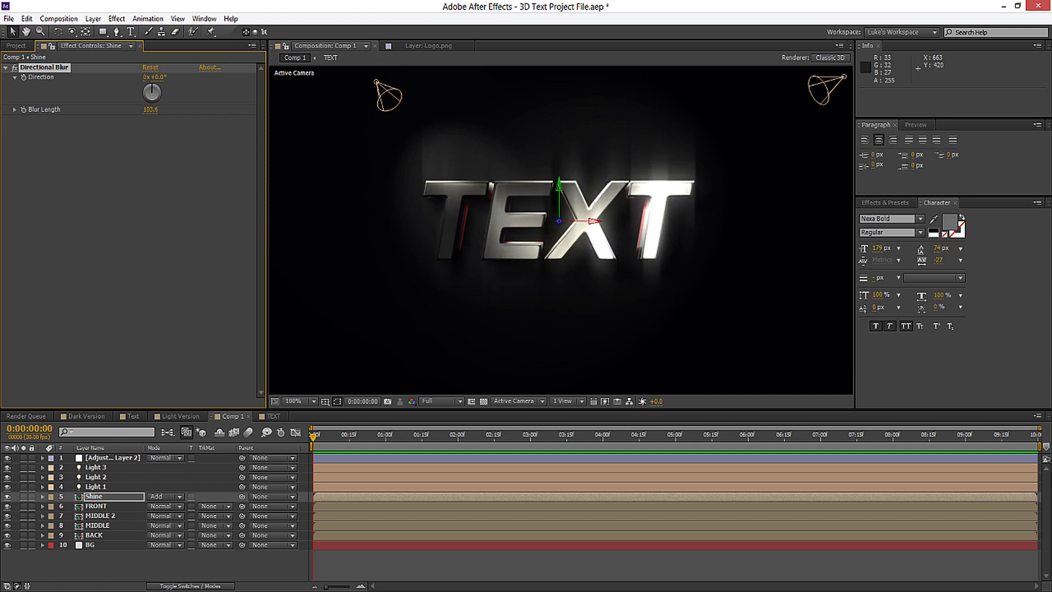
key("F2")
scroll(540, 227, "up", 3)
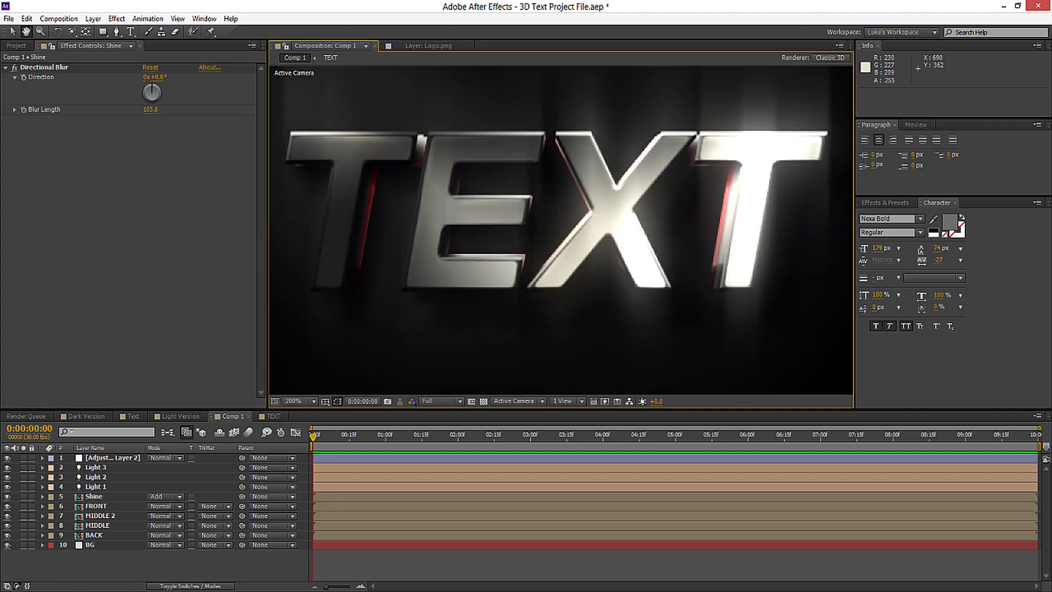
scroll(540, 227, "down", 3)
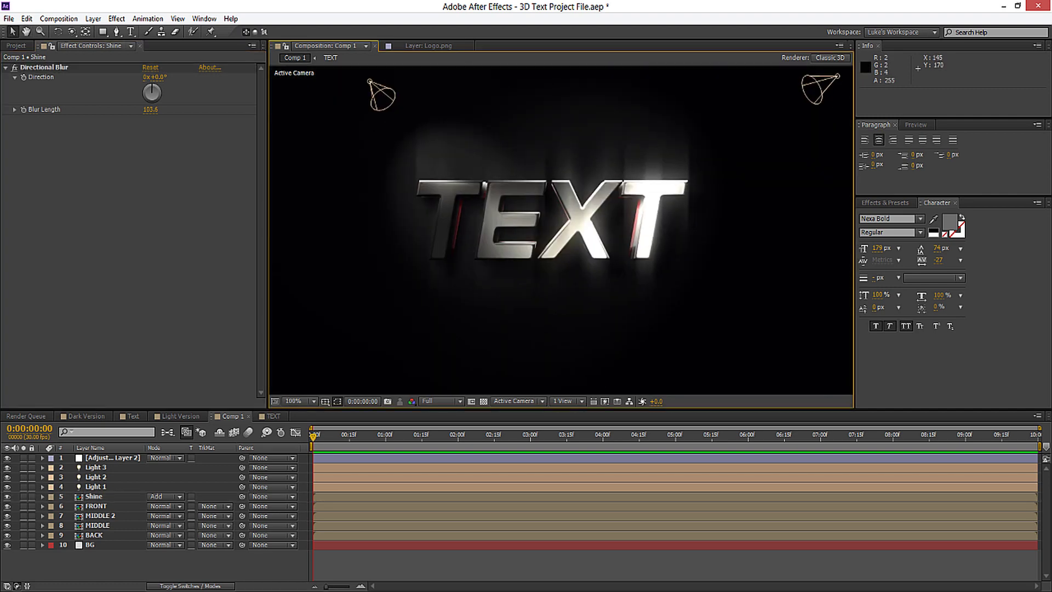
Apply Curves to the Shine layer and bend its RGB curve into a strong S, lowering shadows and raising highlights.
left_click(116, 18)
left_click(94, 496)
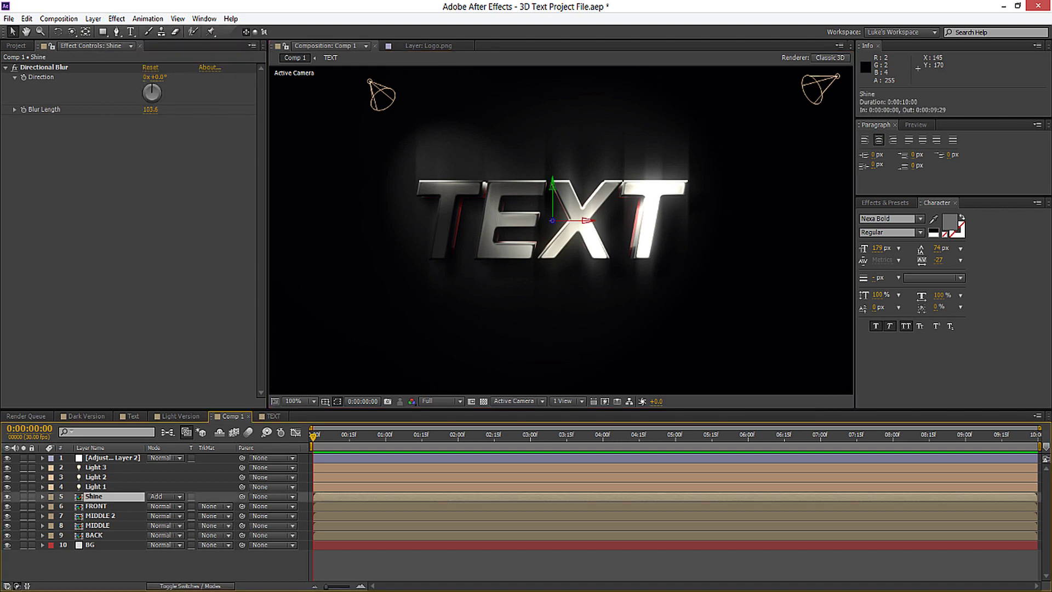
left_click(116, 18)
mouse_move(148, 123)
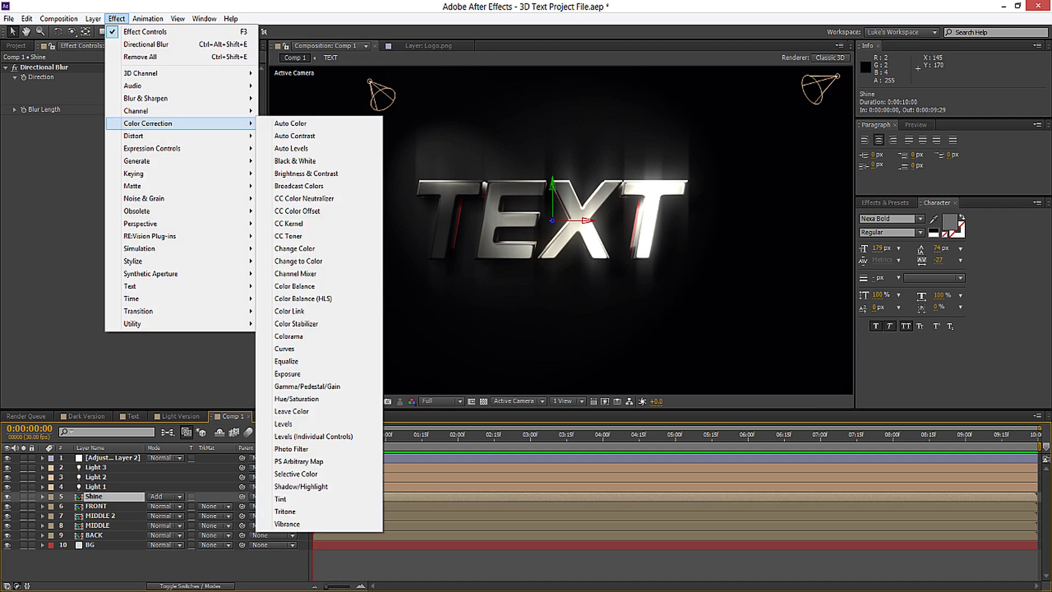
left_click(285, 349)
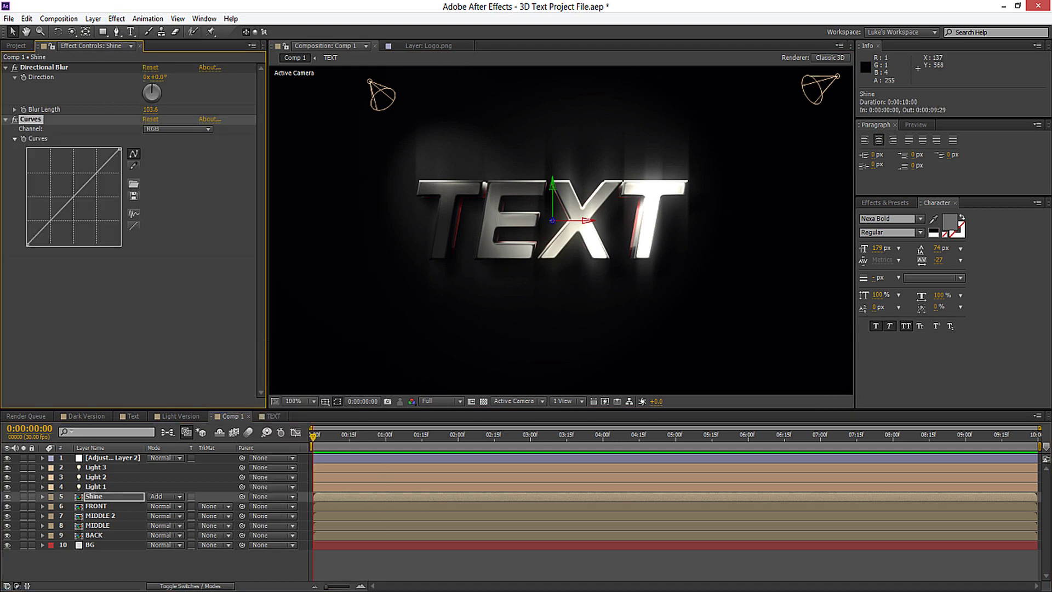
left_click_drag(74, 197, 82, 222)
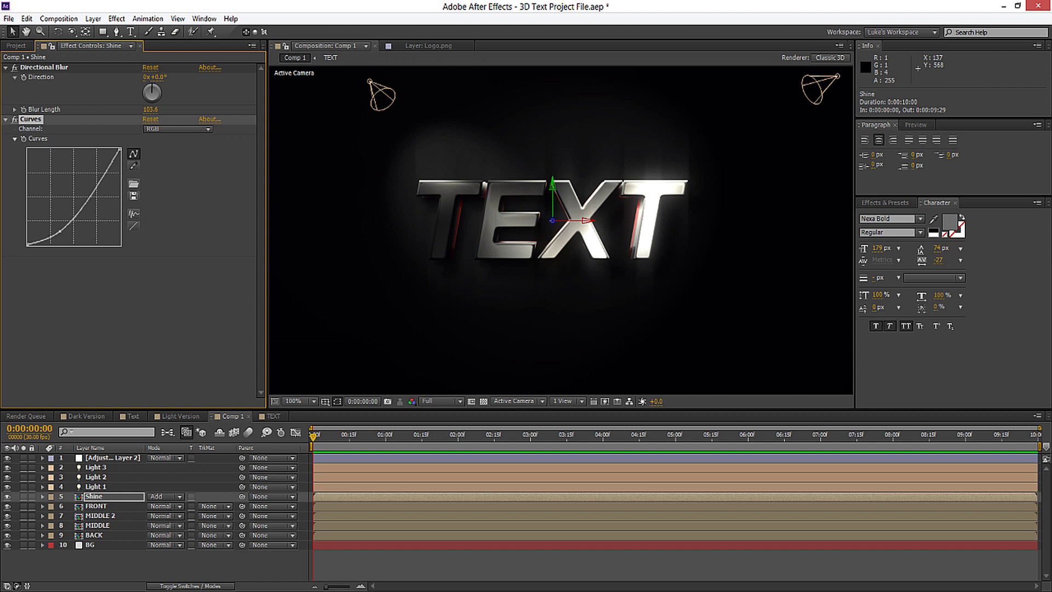
left_click_drag(98, 181, 101, 162)
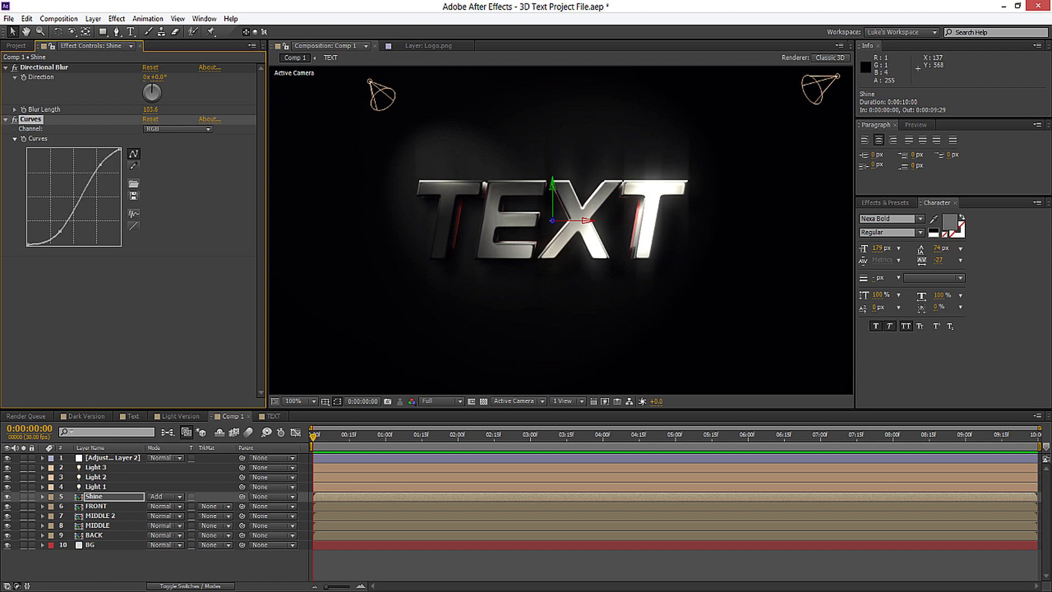
left_click_drag(59, 231, 65, 228)
Try the Shine layer's opacity at 50%, settle on 82%, and collapse and deselect the layer.
left_click(110, 497)
key("t")
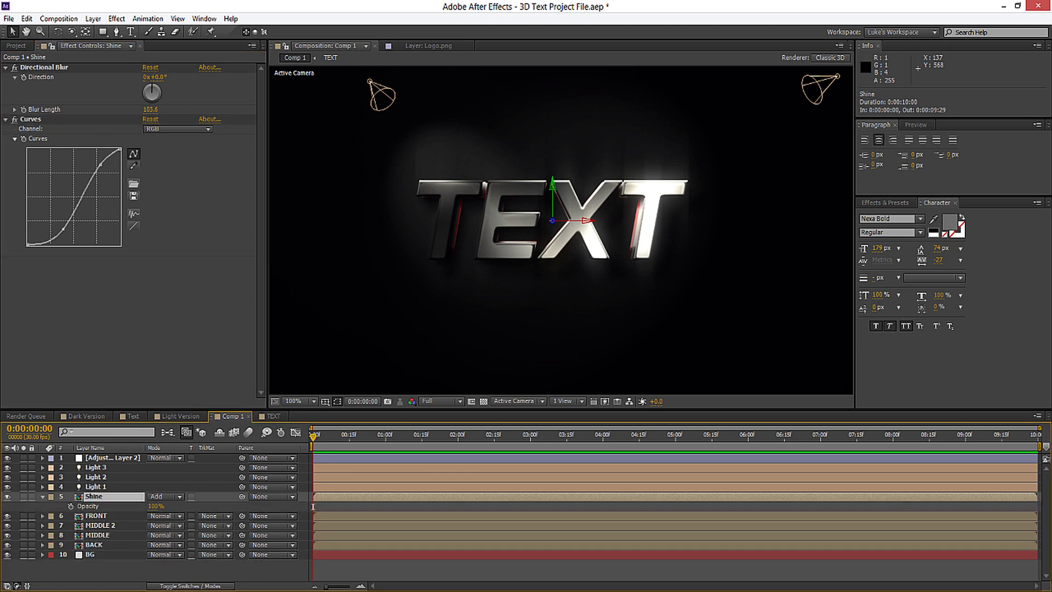
left_click(155, 506)
type("50")
key("Return")
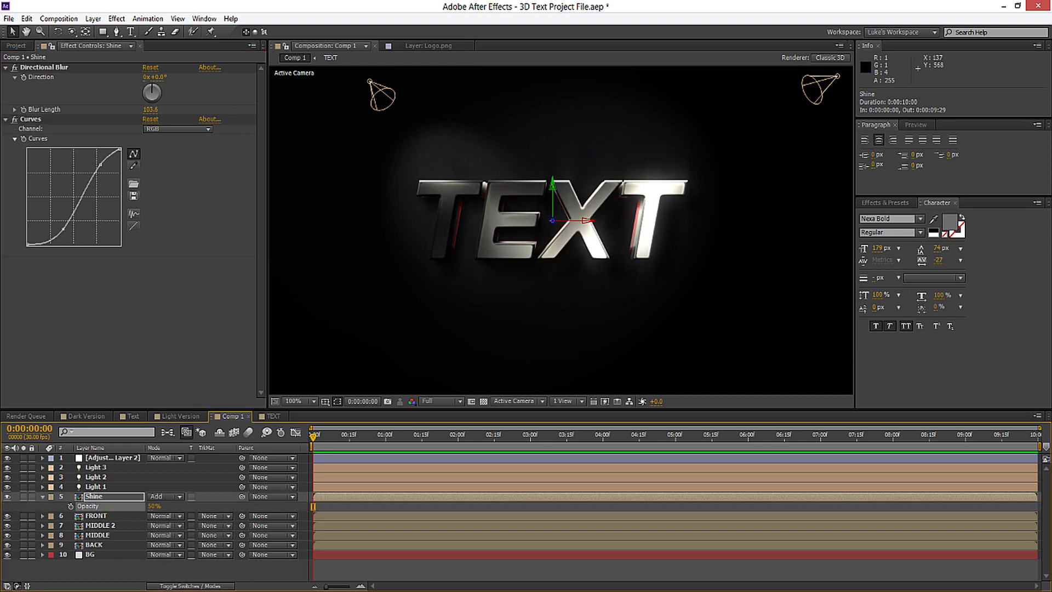
left_click_drag(154, 506, 156, 506)
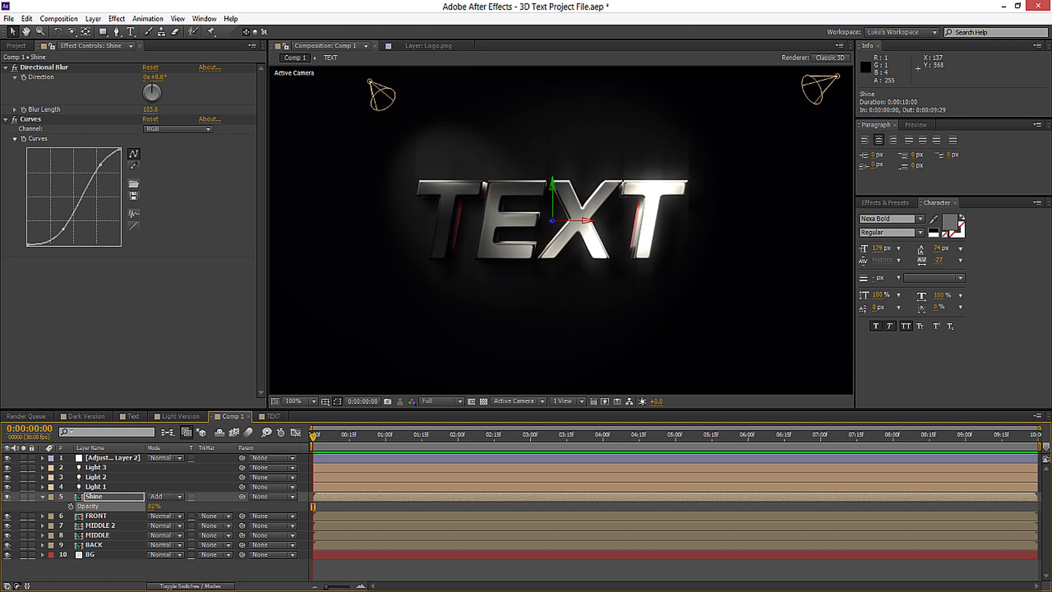
key("t")
key("ctrl+shift+a")
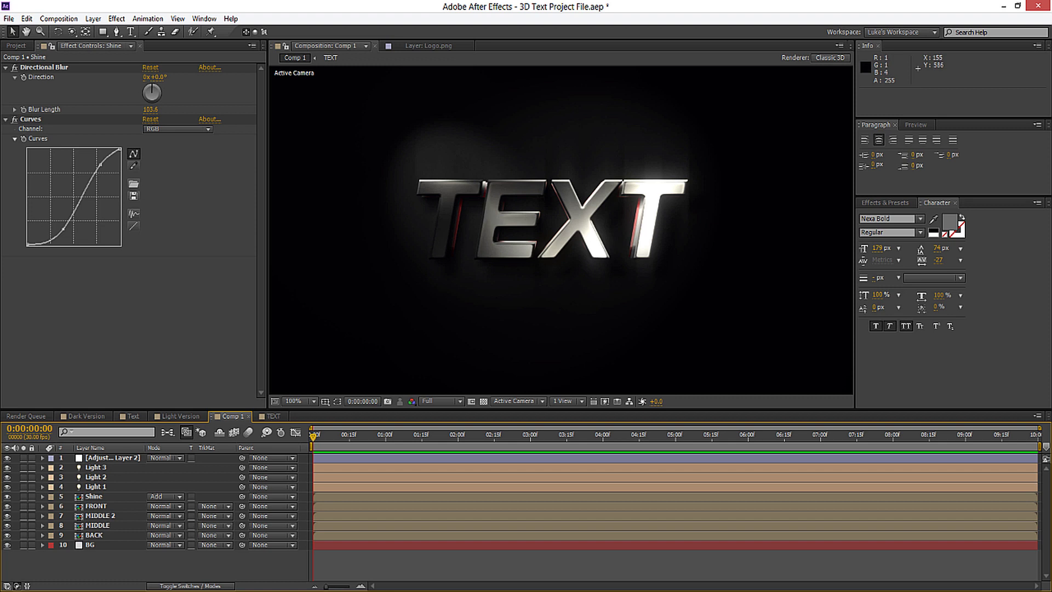
Open the FRONT layer's source composition, replace its text with TUTORIAL, and view the full frame in Comp 1.
left_click(95, 506)
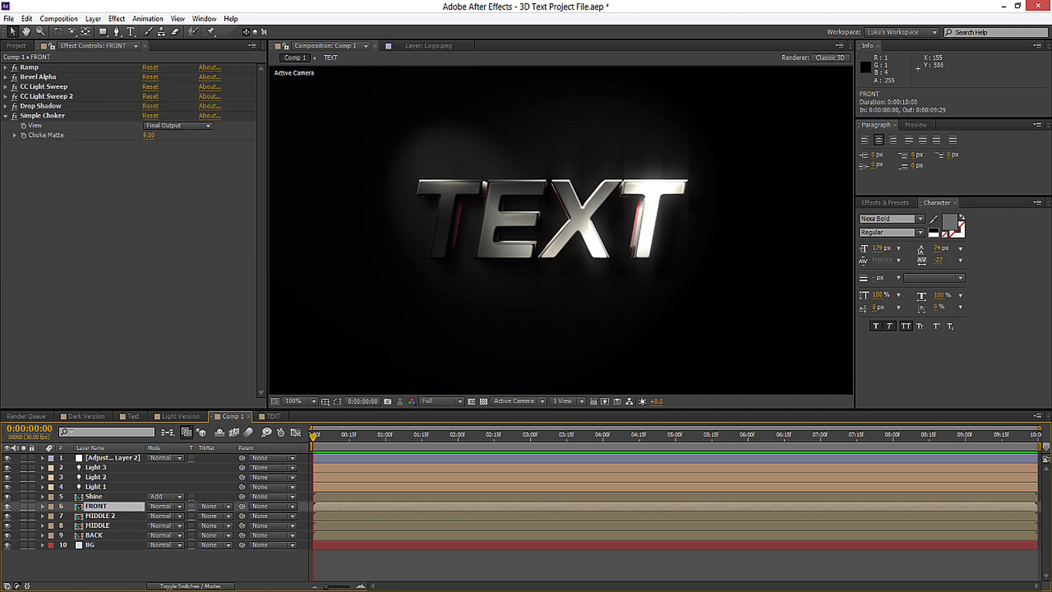
double_click(96, 506)
double_click(545, 206)
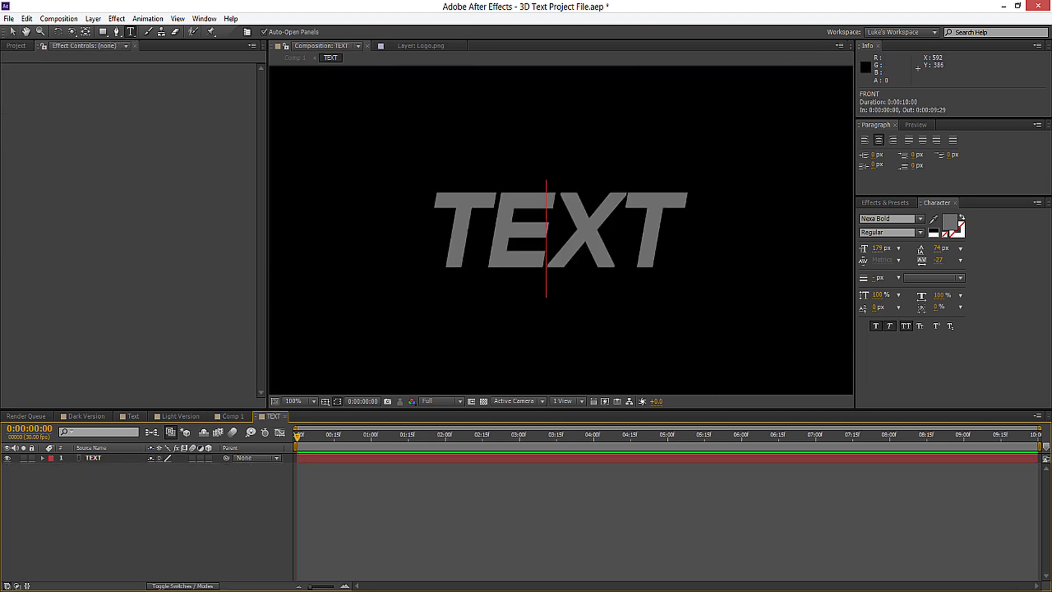
key("ctrl+a")
type("TUTO")
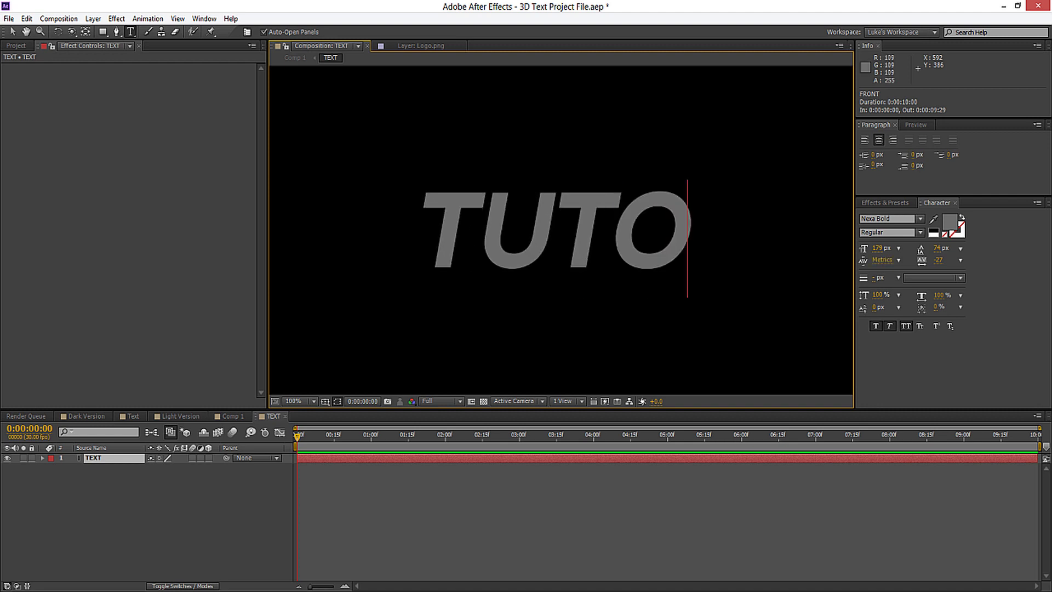
type("RAL")
left_click(647, 230)
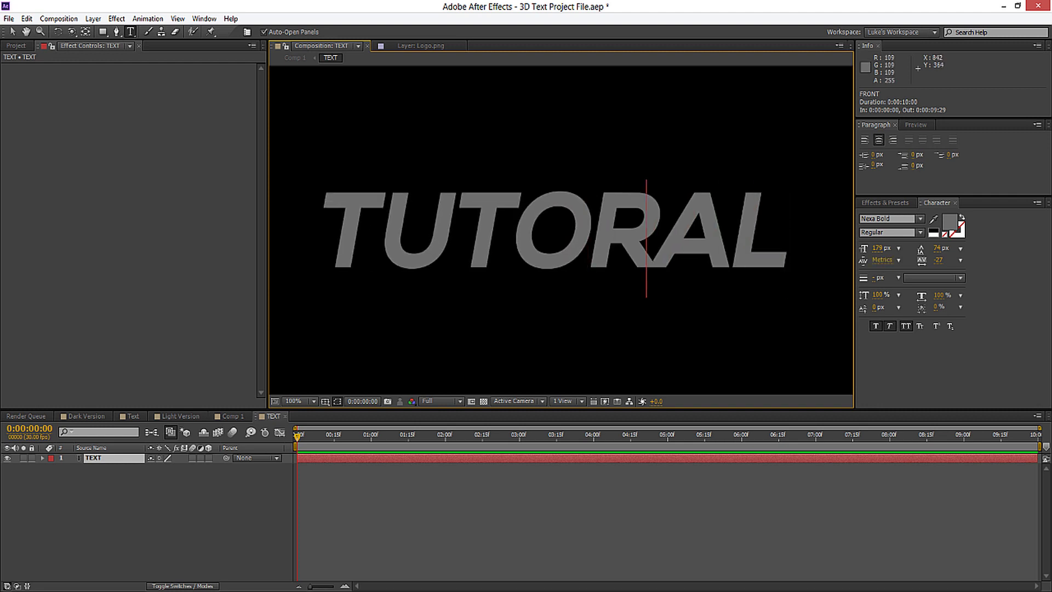
type("I")
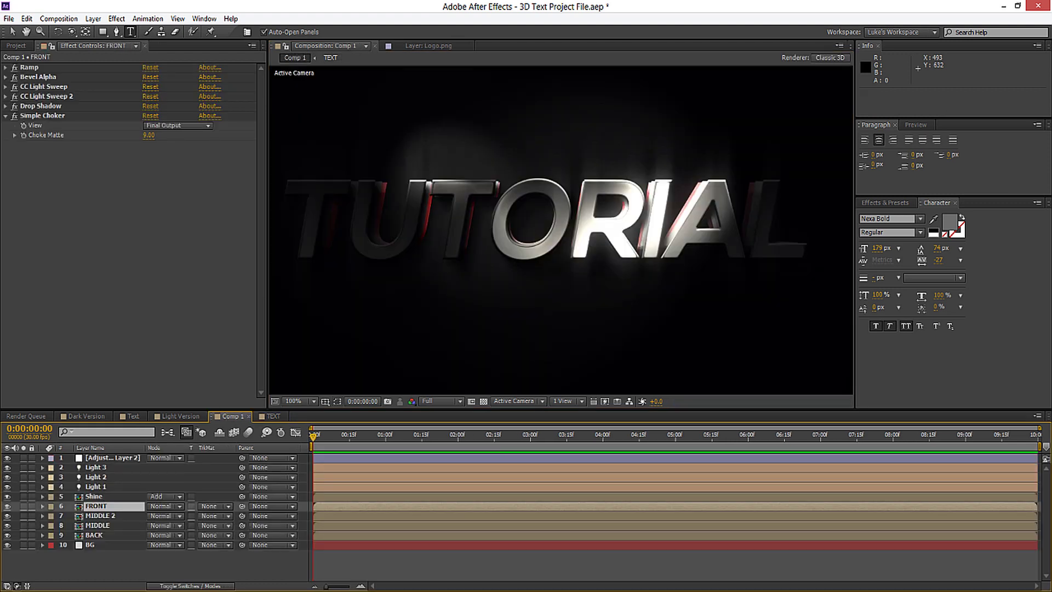
key("comma")
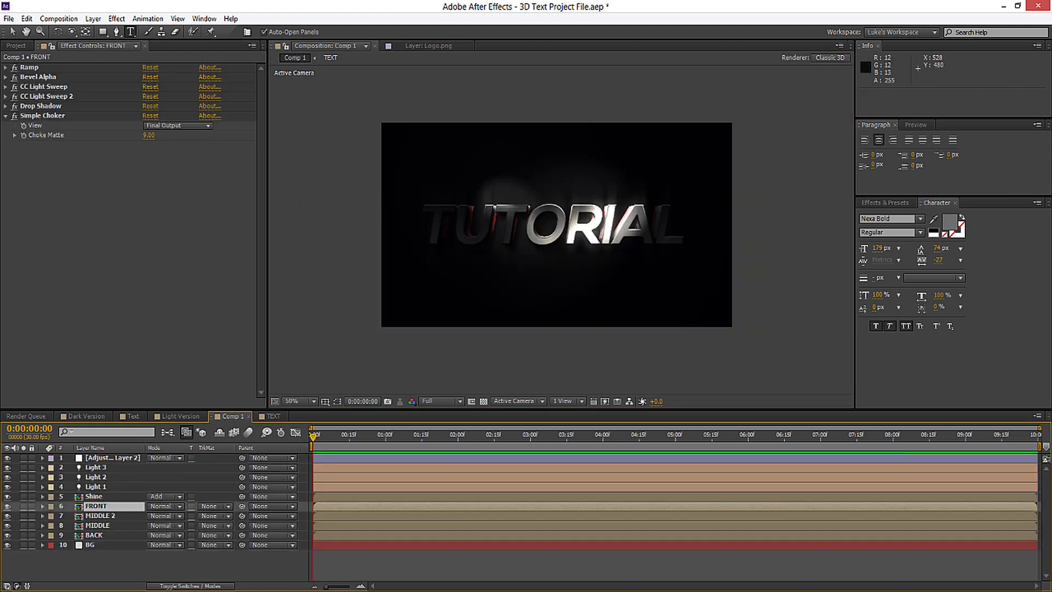
Open the TEXT composition and replace its TUTORIAL text with a first name in capitals.
key("period")
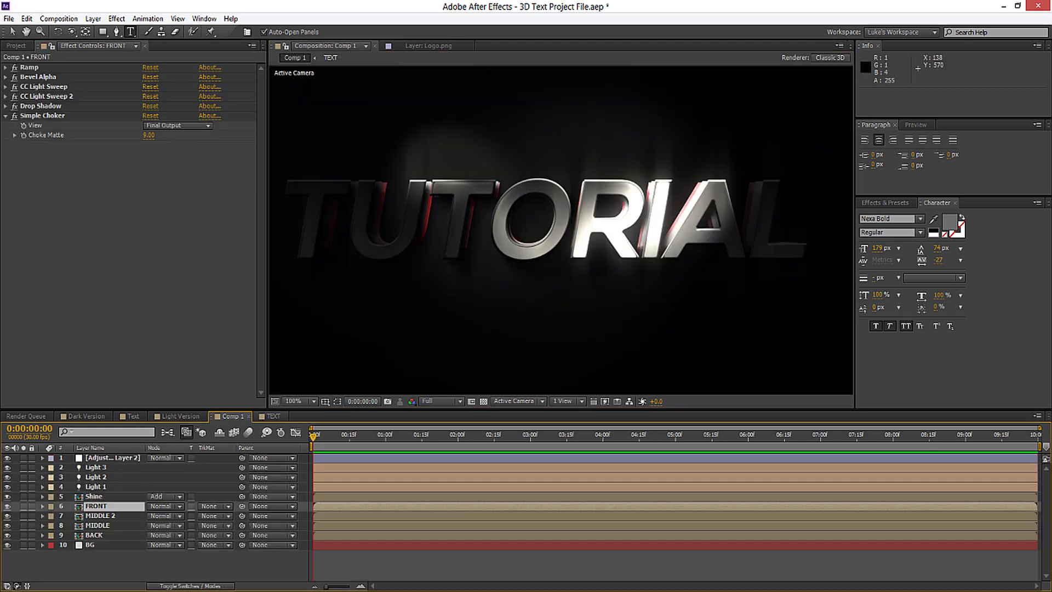
left_click(273, 416)
double_click(101, 457)
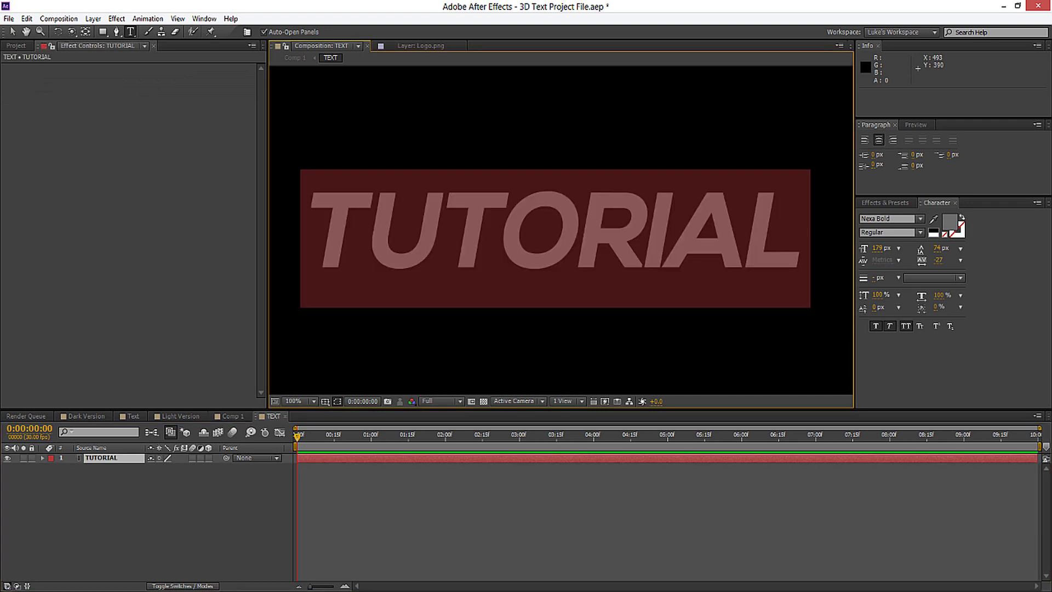
type("LUKE")
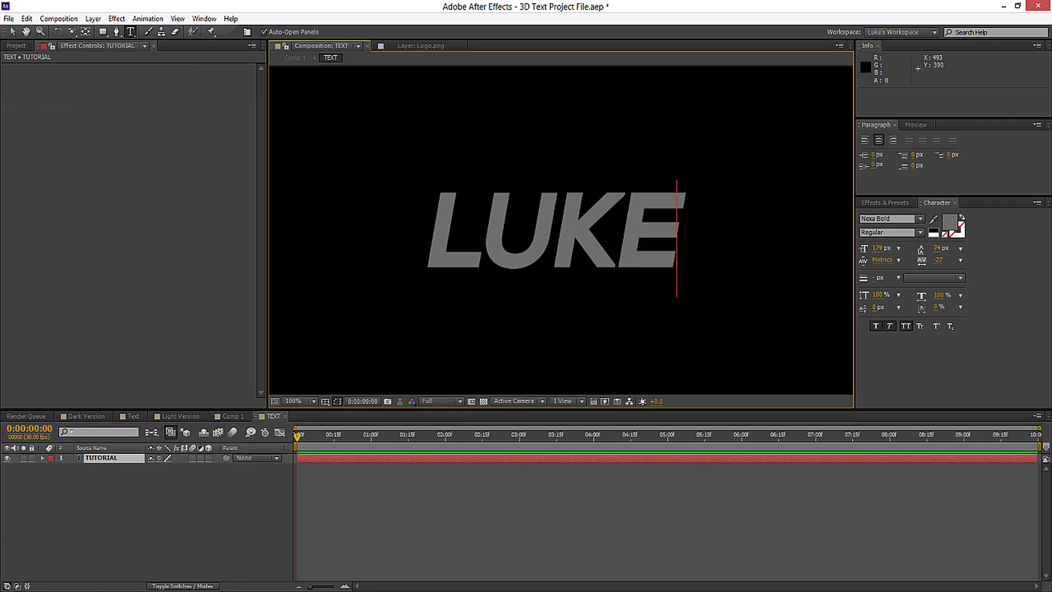
Set the font size of the whole replaced word to 128 px and finish the text edit.
key("ctrl+a")
left_click(878, 247)
type("120")
key("Return")
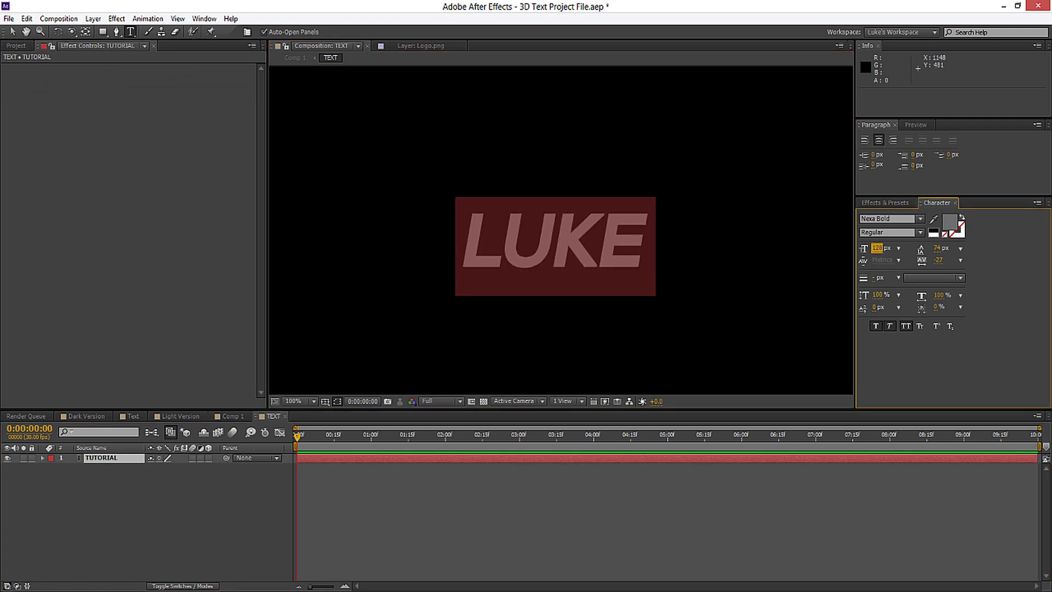
left_click(934, 218)
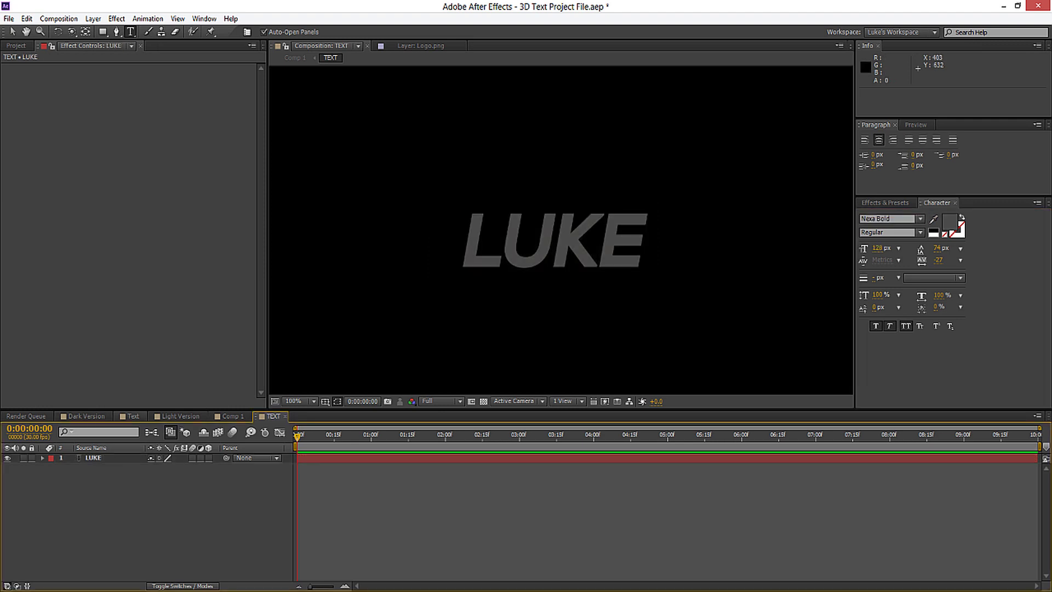
View the replaced text's metallic look in Comp 1, deselect all layers, and show the full frame.
left_click(230, 416)
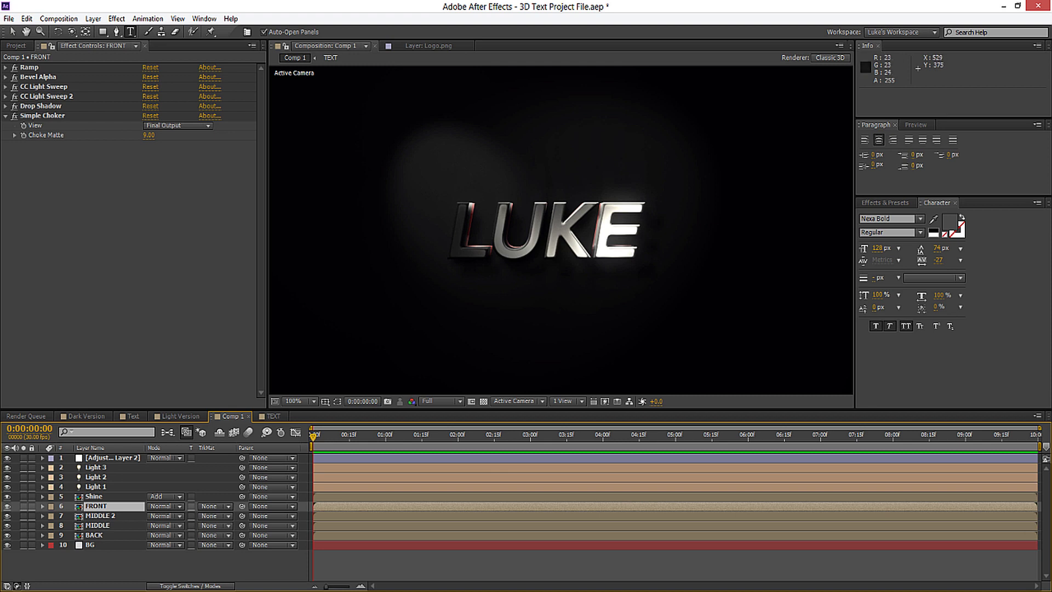
scroll(453, 354, "down", 1)
scroll(497, 362, "up", 1)
key("v")
key("ctrl+shift+a")
scroll(561, 230, "down", 2)
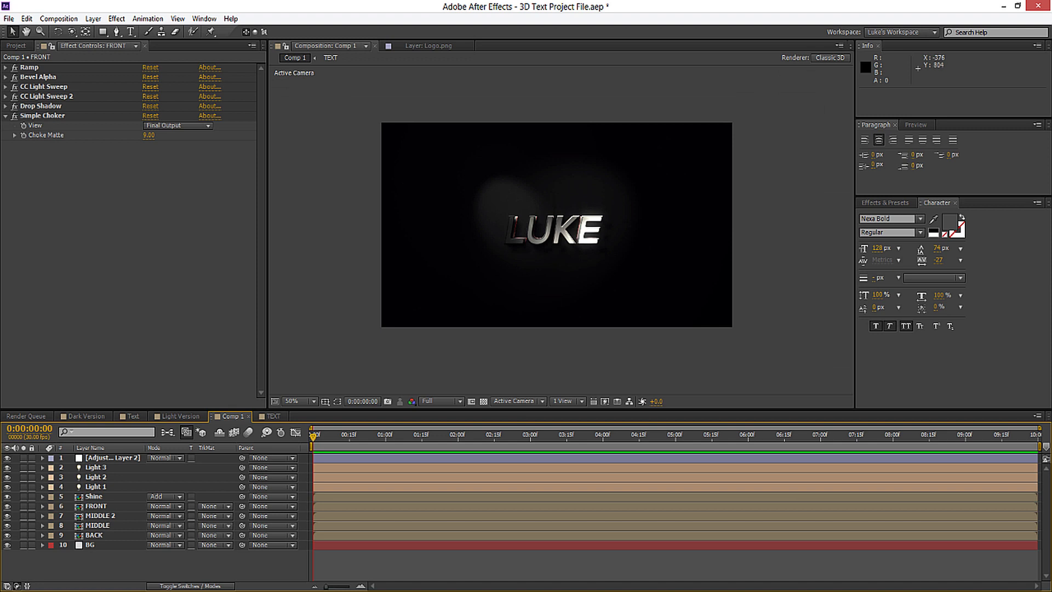
In the Light Version composition, reveal the shy layers and examine the effects on the top and bottom Logo.png layers.
left_click(181, 416)
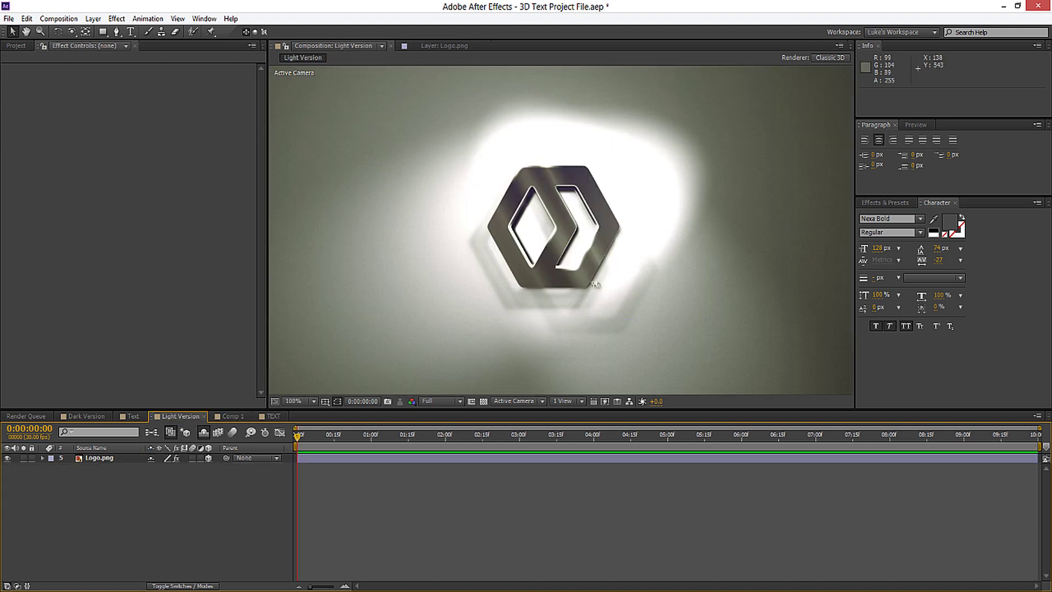
left_click(635, 230)
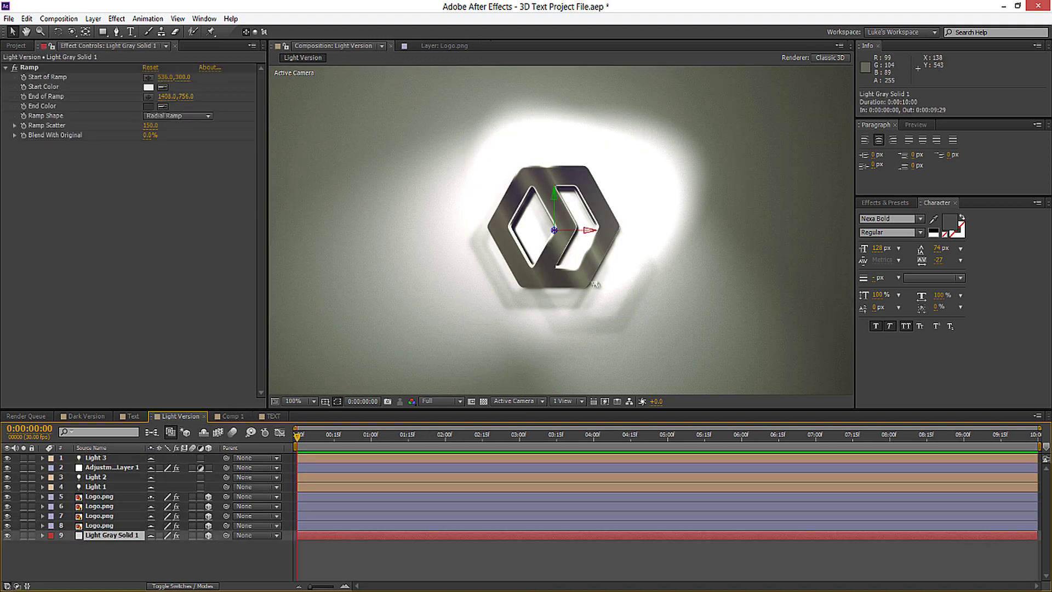
left_click(100, 497)
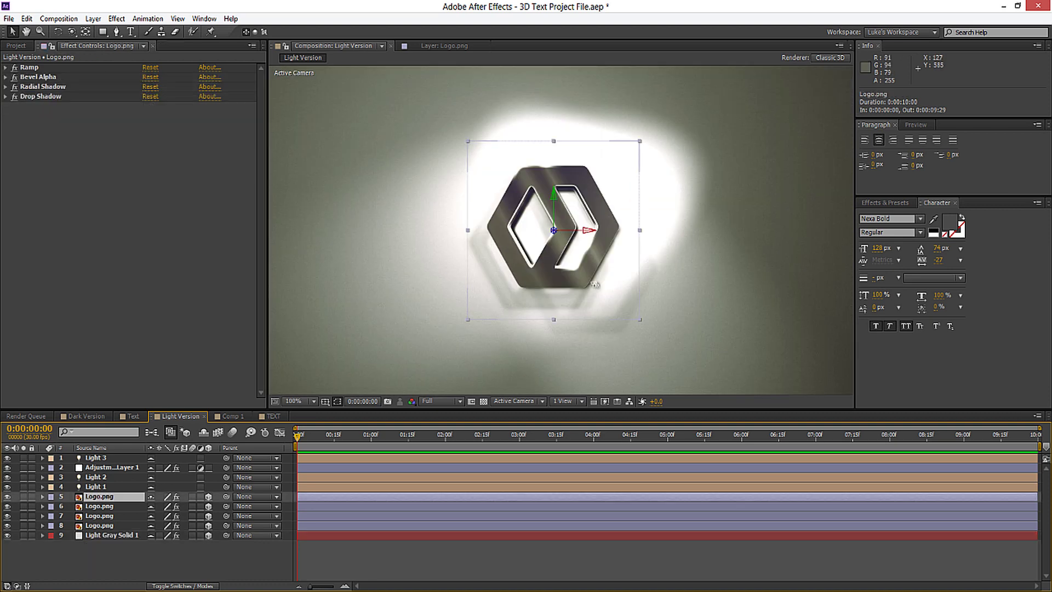
left_click(5, 67)
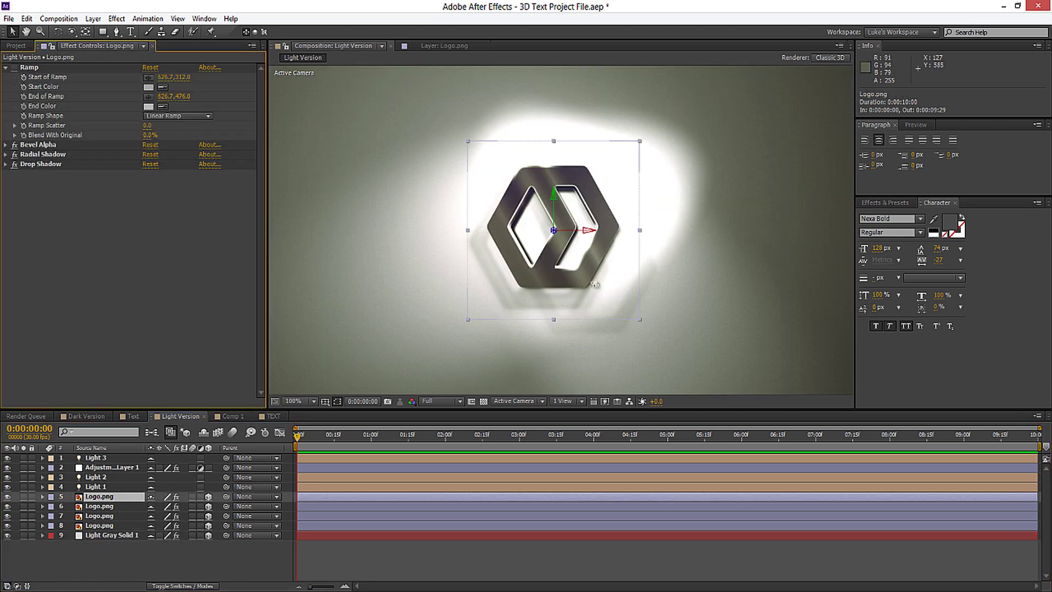
left_click(99, 525)
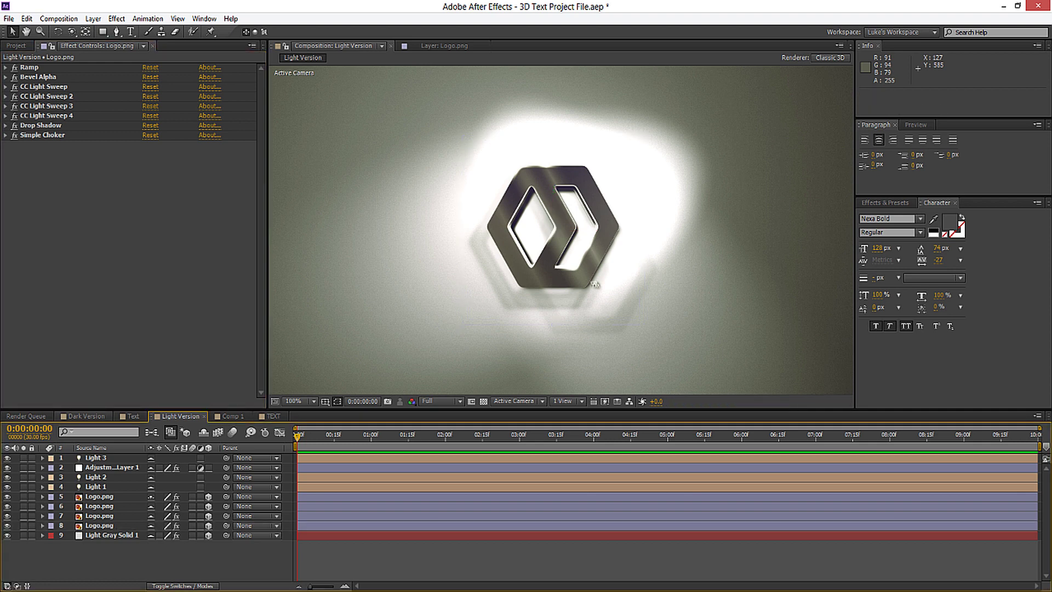
Open the Dark Version composition, deselect its Text layer, and view the full frame.
left_click(87, 416)
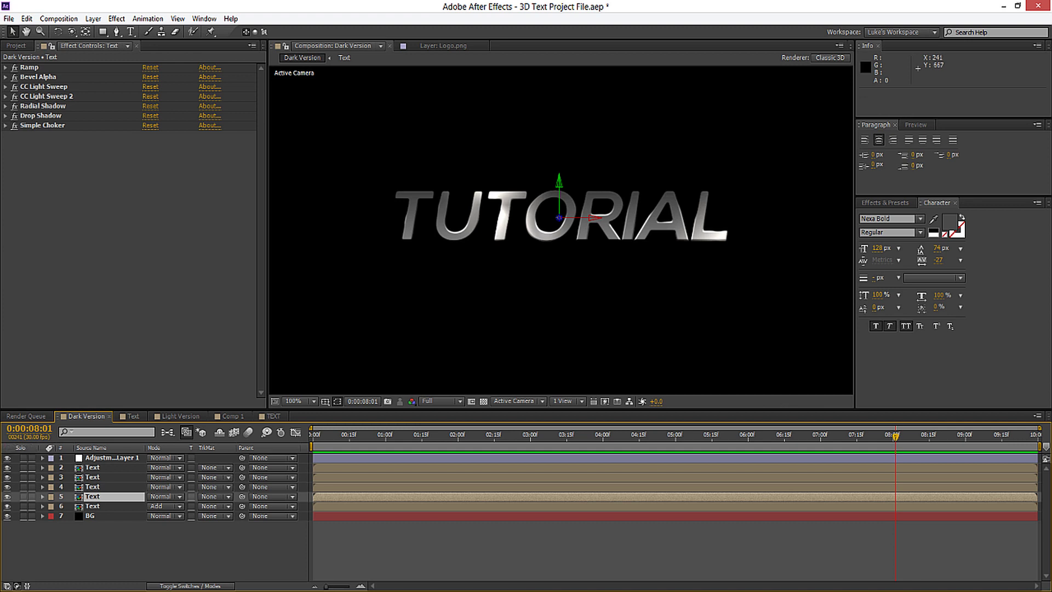
left_click(379, 366)
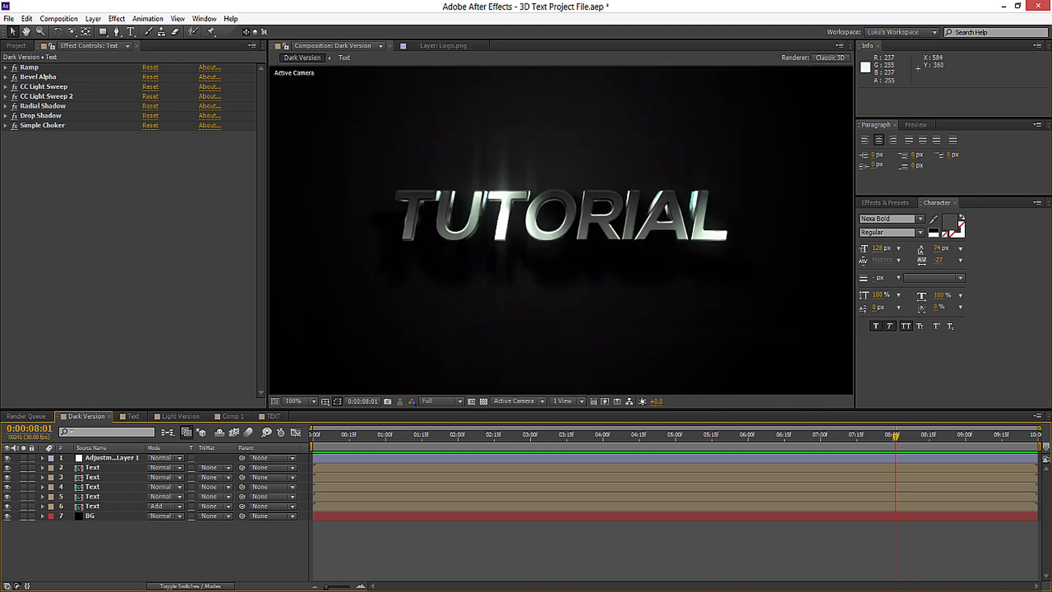
key("comma")
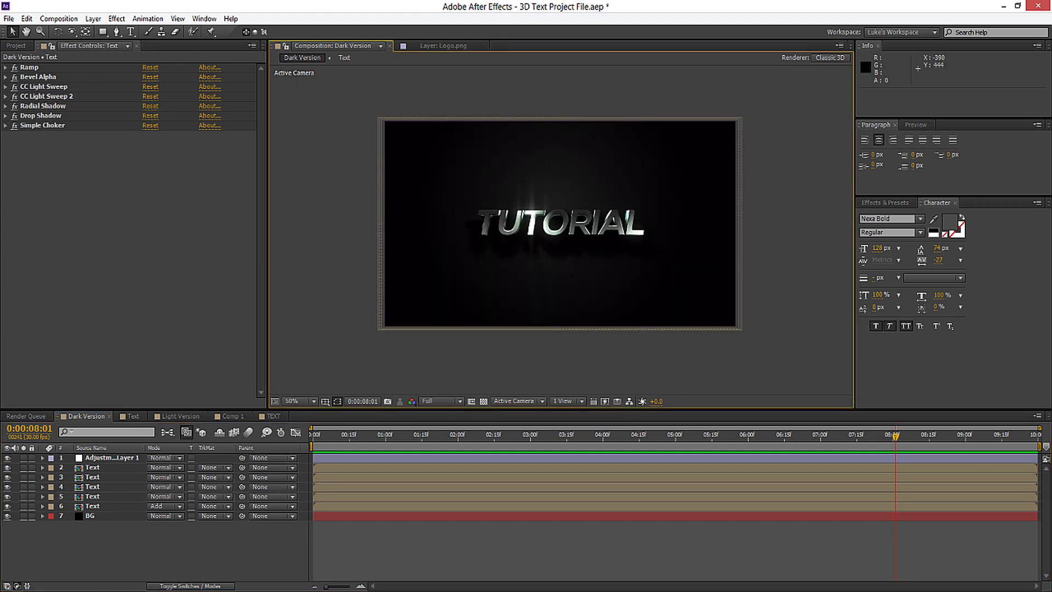
Add a two-node camera with a 75 mm focal length to the Dark Version composition.
key("alt+l")
key("Right")
key("Left")
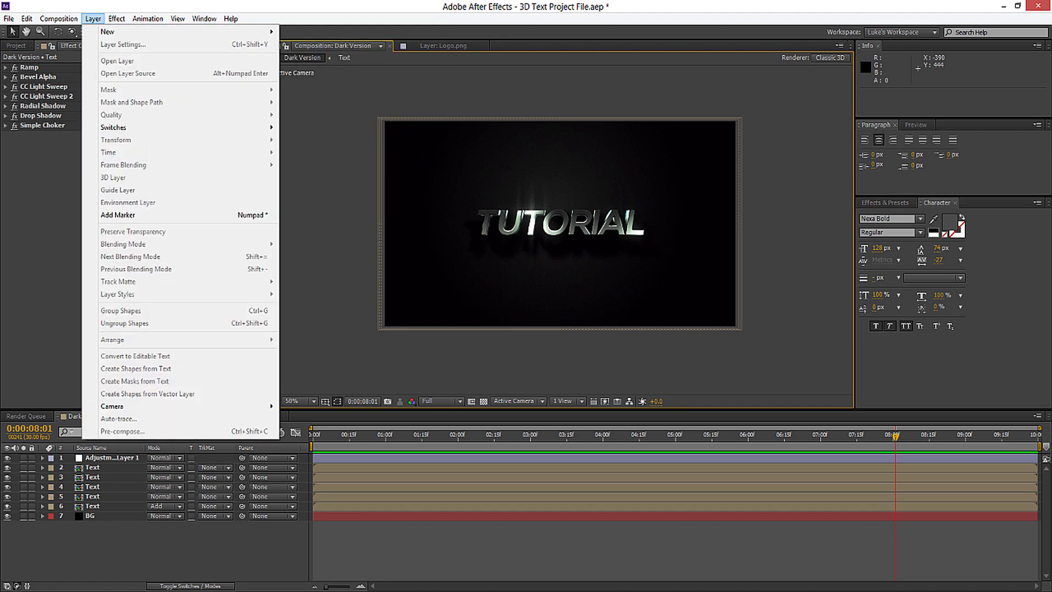
key("Right")
key("Down")
key("Down")
key("Down")
key("Return")
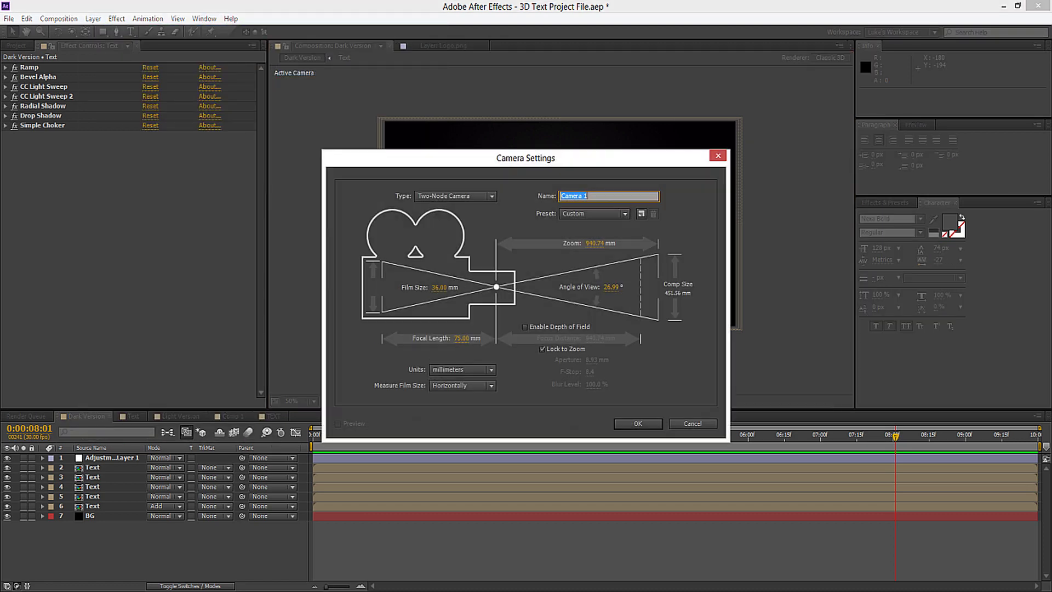
key("Return")
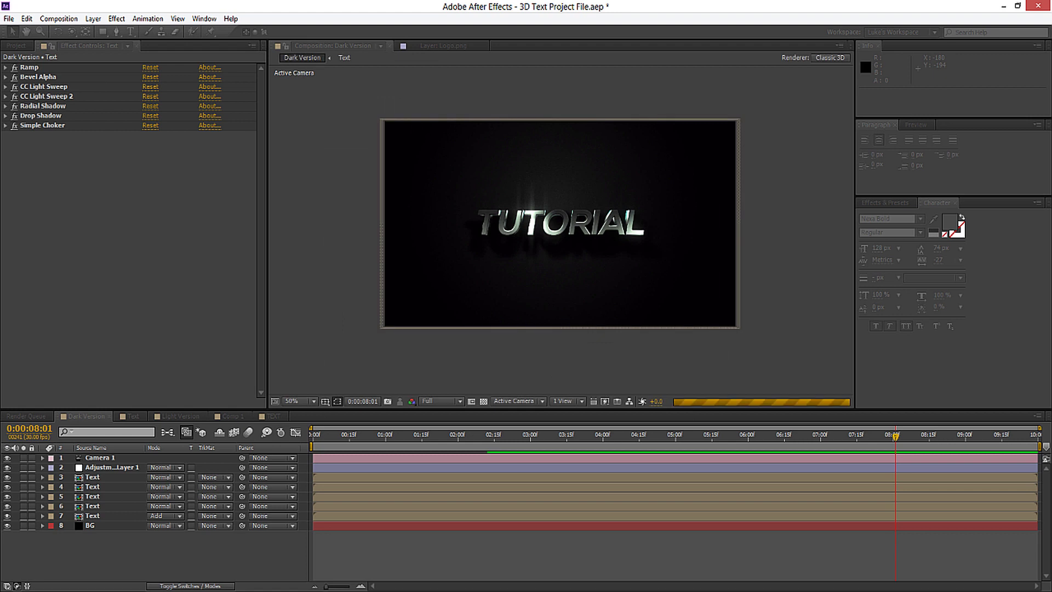
Orbit the camera slightly to a position of about 687, 395, -2666, view the full frame, and deselect it.
key("slash")
left_click_drag(565, 228, 622, 340)
key("comma")
key("comma")
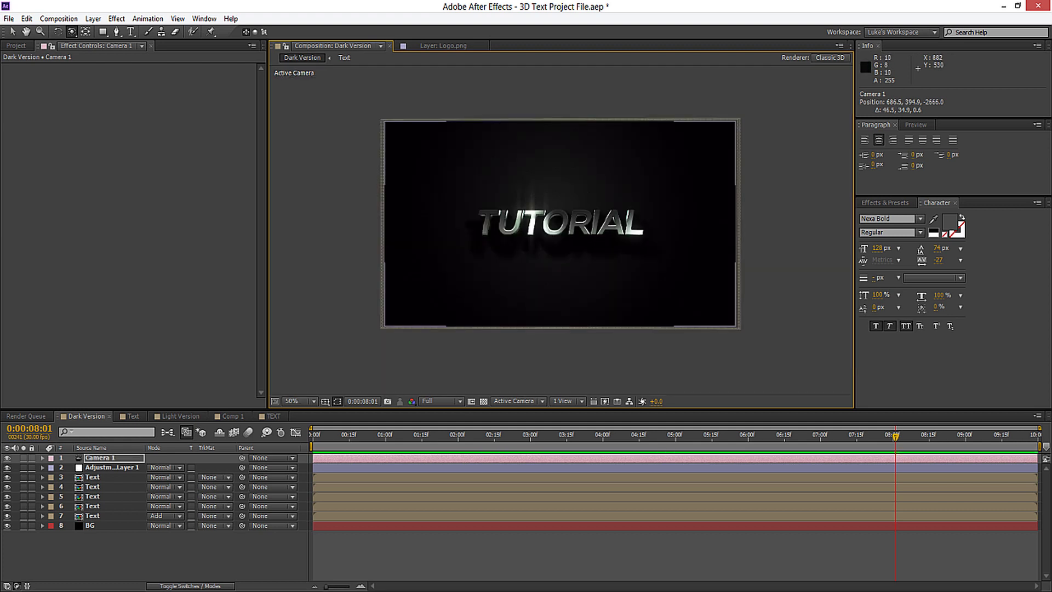
left_click(534, 554)
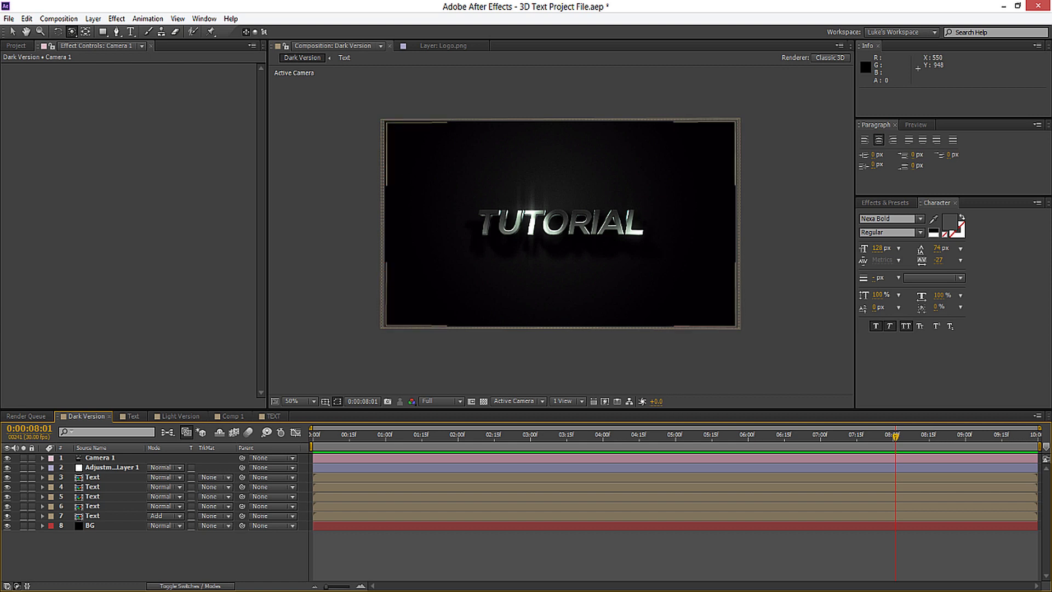
At 100% magnification, orbit the camera around the text to a position of about 942, 290, -2649.
key("period")
key("period")
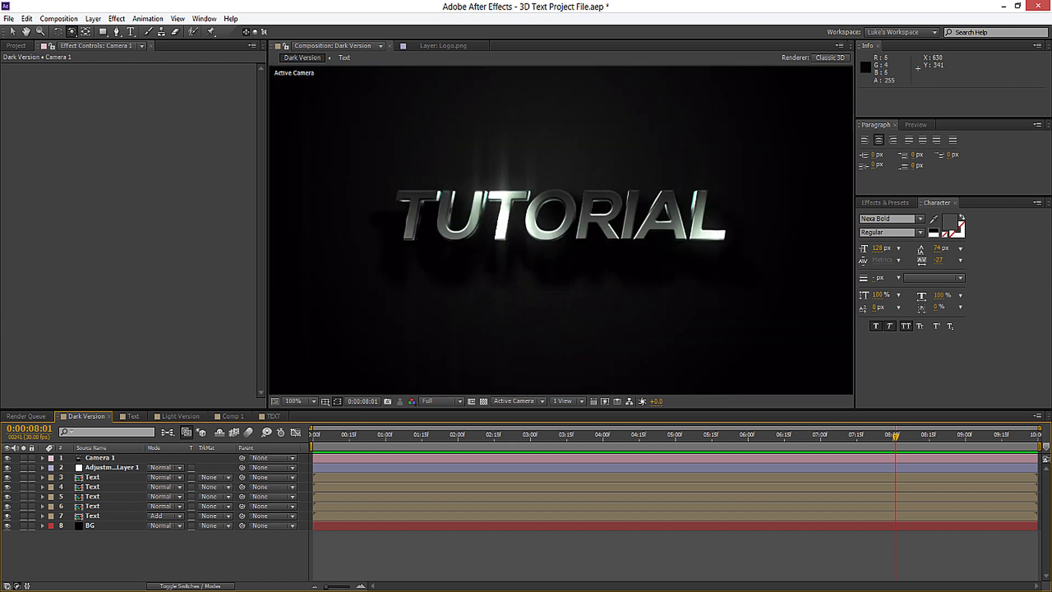
left_click_drag(556, 220, 402, 366)
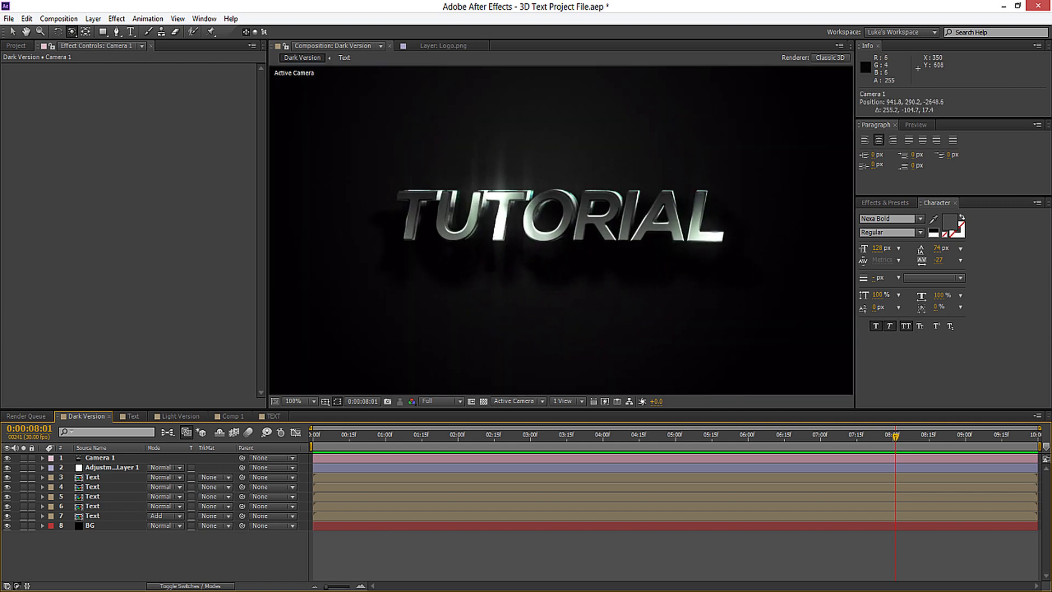